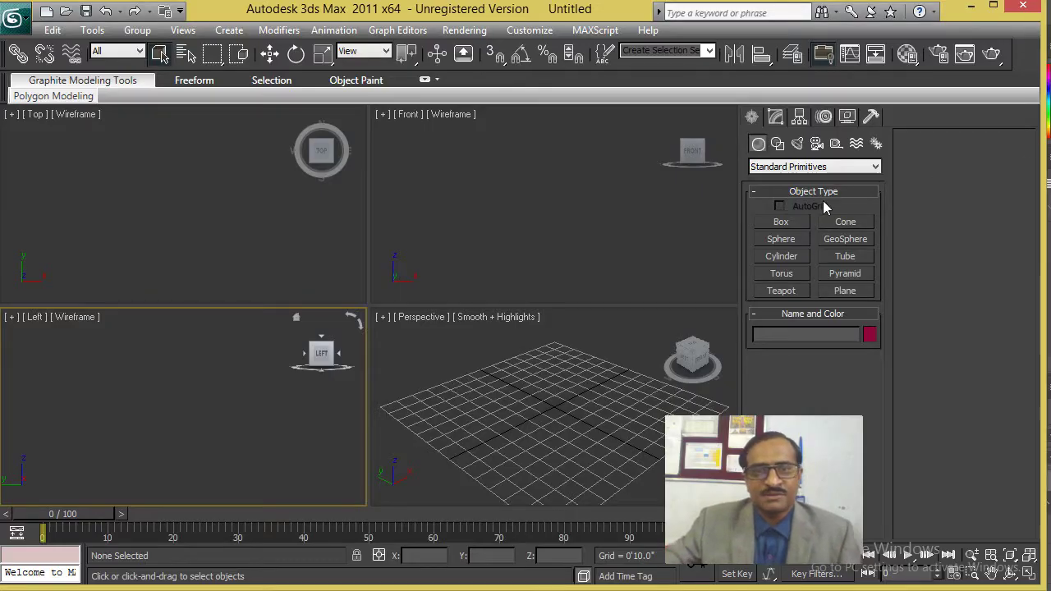
Draw a sphere of radius about 32.697 with 32 segments, centred at the origin in the Top view.
left_click(209, 191)
left_click(599, 208)
left_click(776, 240)
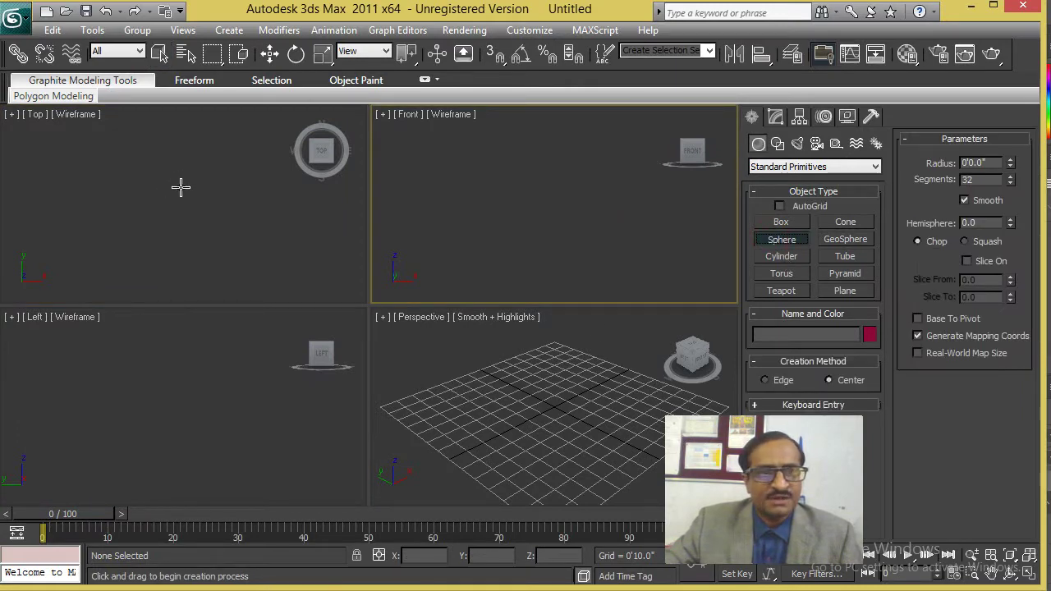
mouse_move(164, 197)
left_mouse_down()
mouse_move(182, 232)
mouse_move(194, 209)
left_mouse_up()
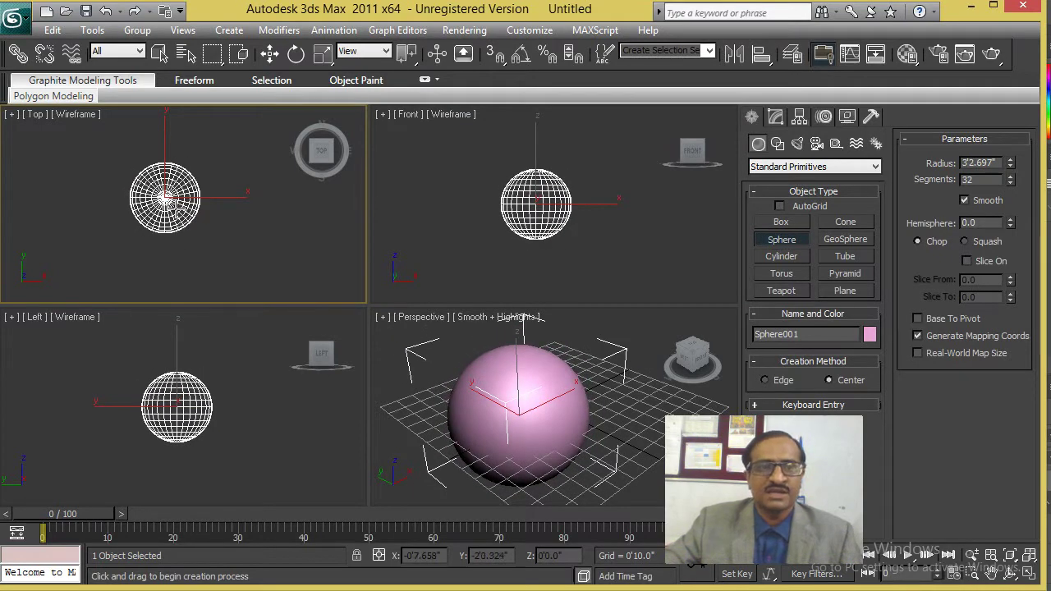
middle_click_drag(194, 209, 203, 209)
middle_click_drag(526, 386, 558, 384)
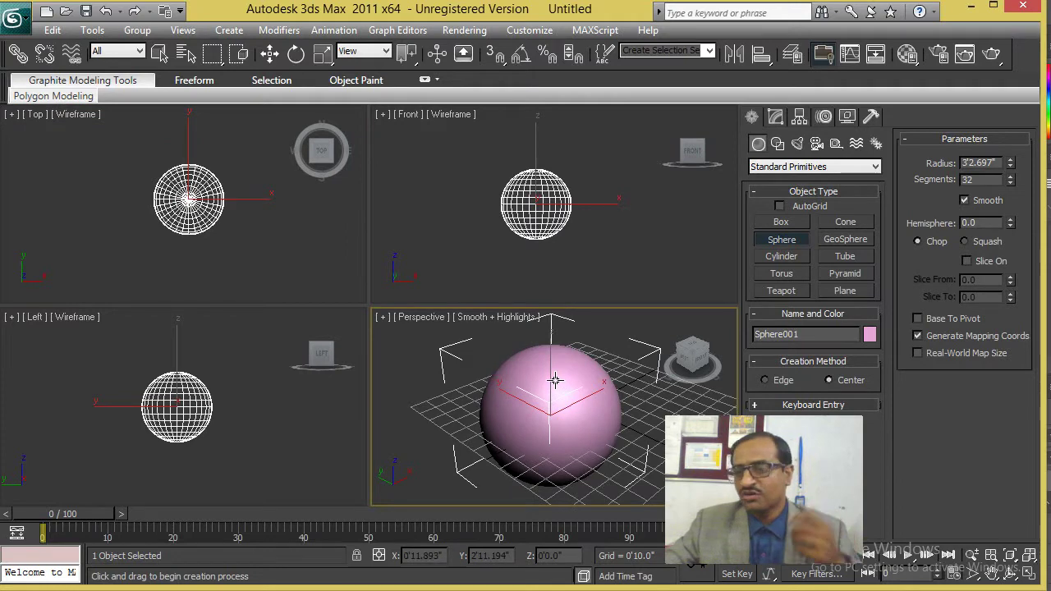
mouse_move(693, 357)
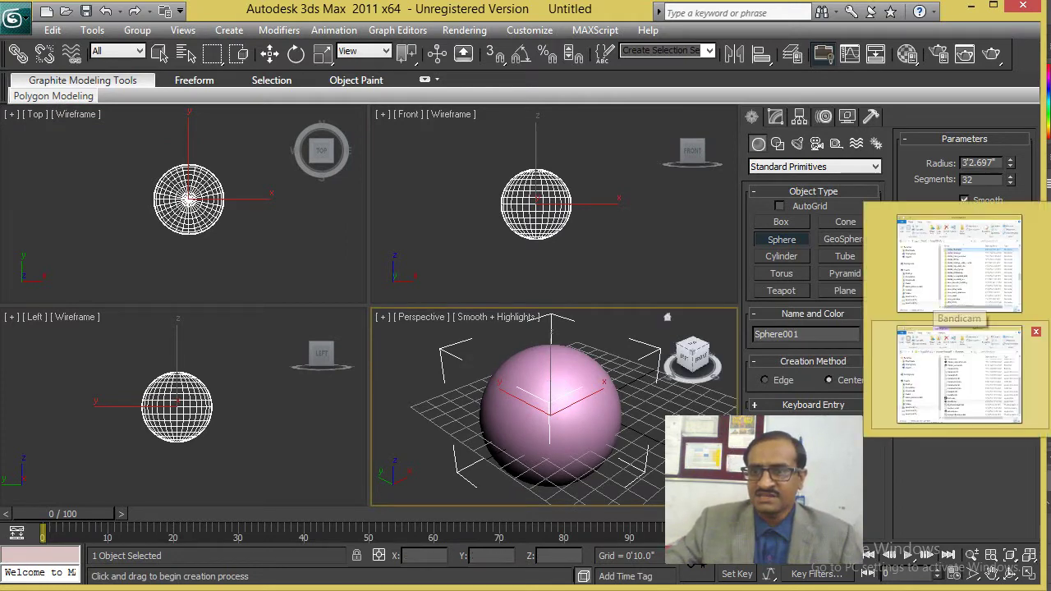
Open the world map JPG from the Desktop\desktop folder in File Explorer.
left_click(957, 370)
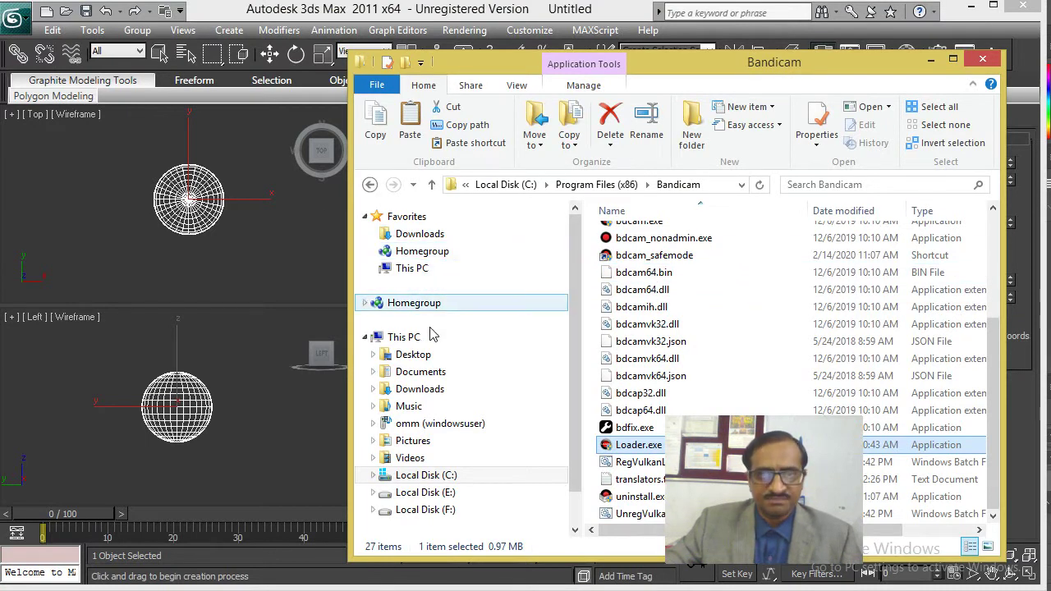
left_click(432, 359)
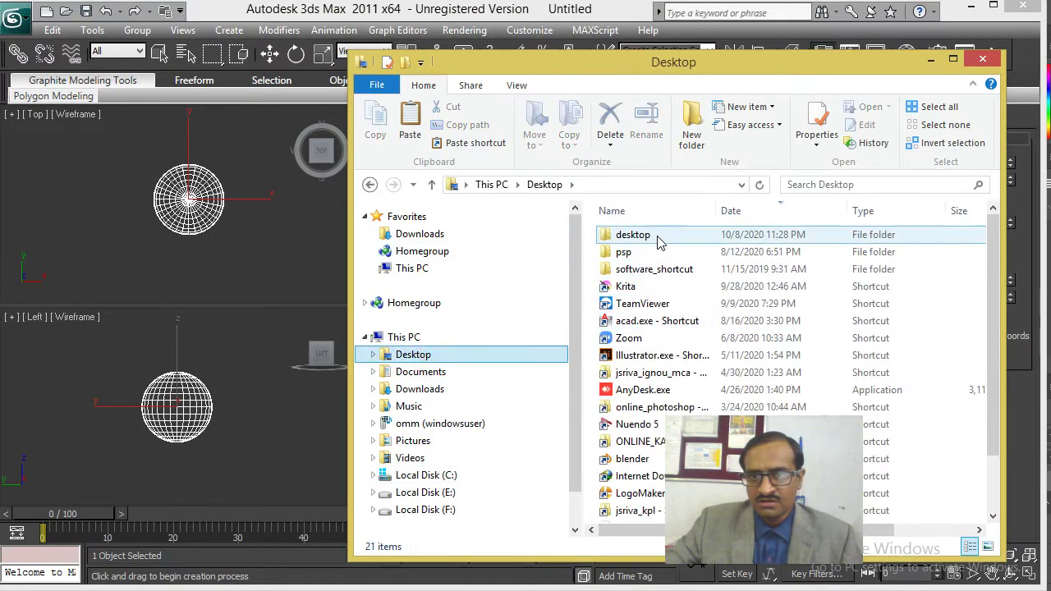
double_click(657, 238)
double_click(657, 260)
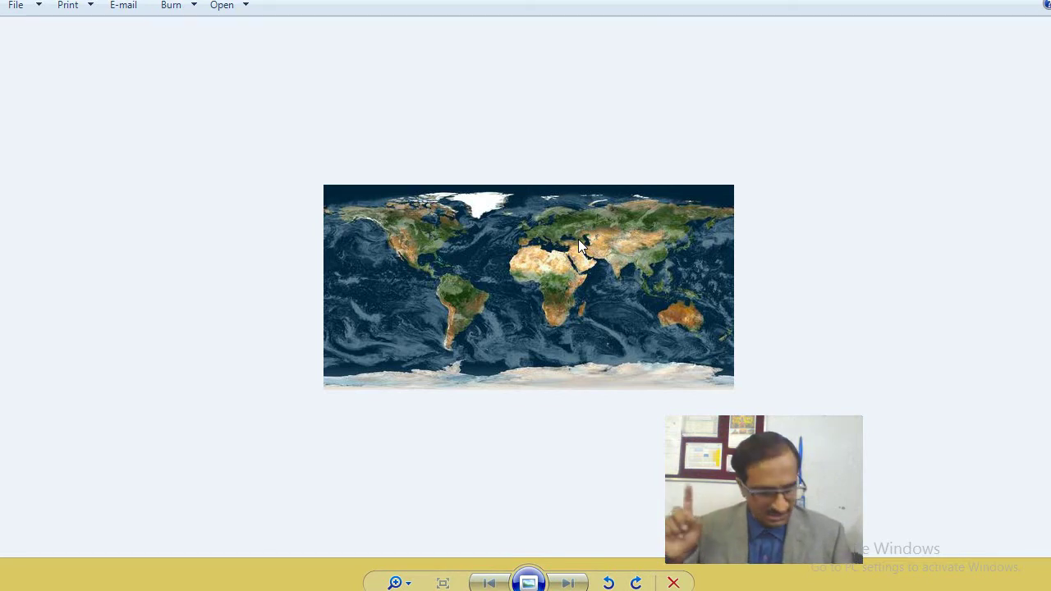
key("super")
Write 'earth texture' in a new Notepad note, then minimise Notepad.
type("noto")
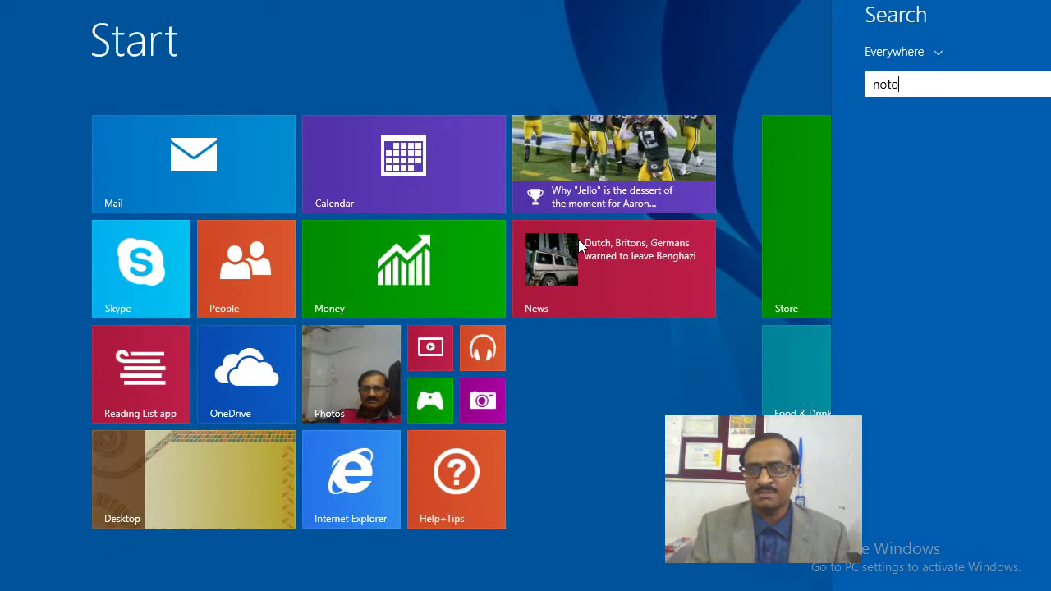
type("ad")
key("Return")
left_click(490, 260)
type("earth")
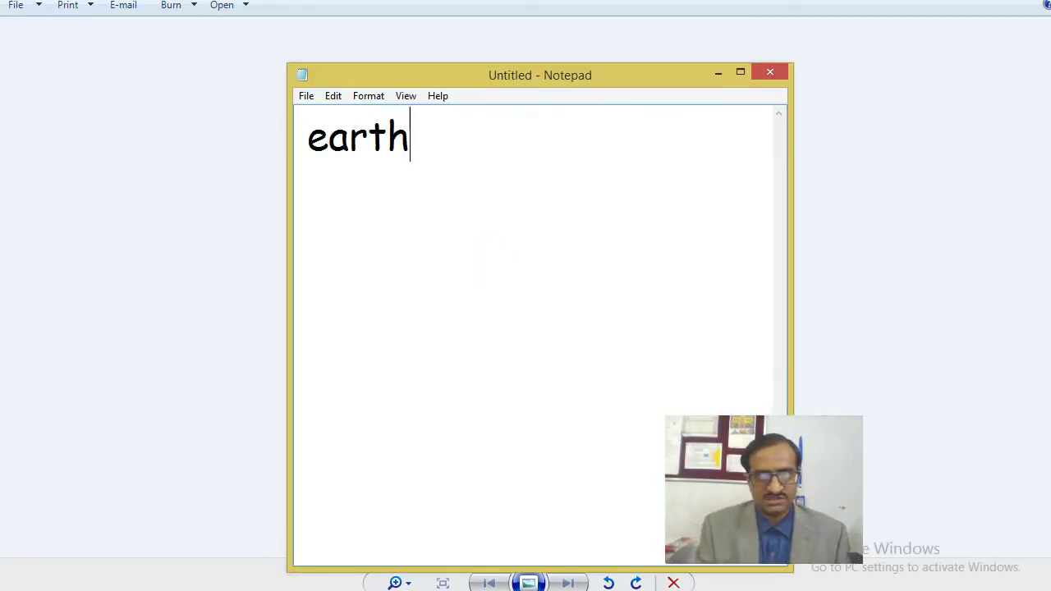
type(" texture")
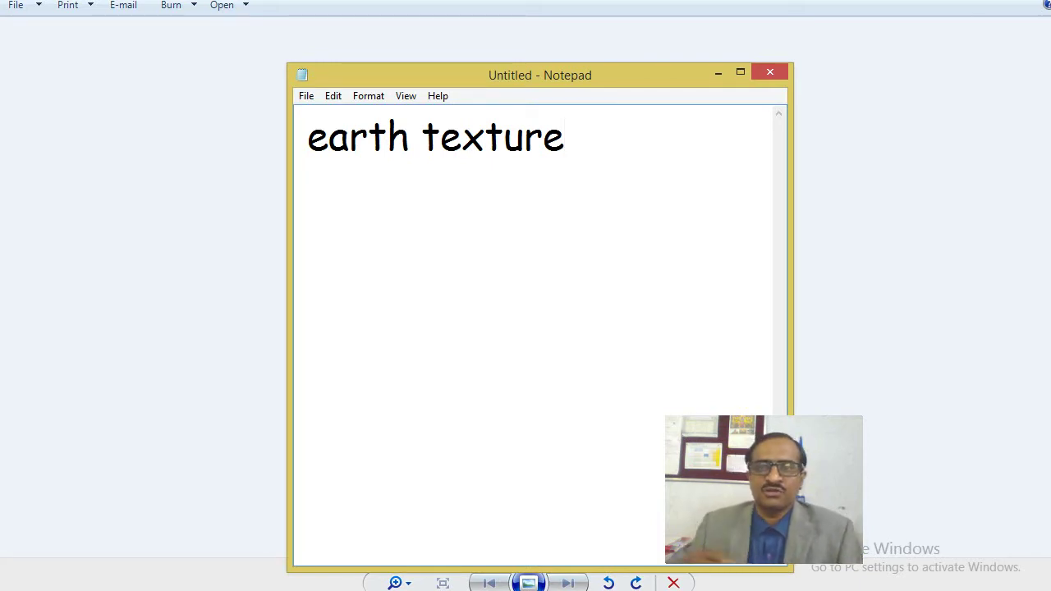
left_click(717, 73)
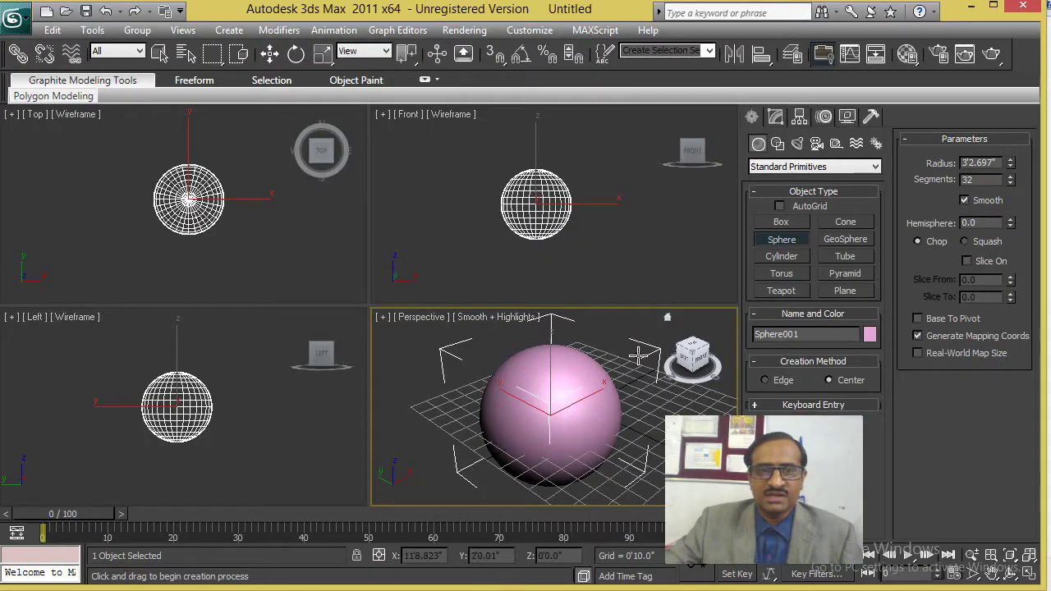
Make the first material slot use the desktop world map JPG as its Diffuse bitmap.
key("m")
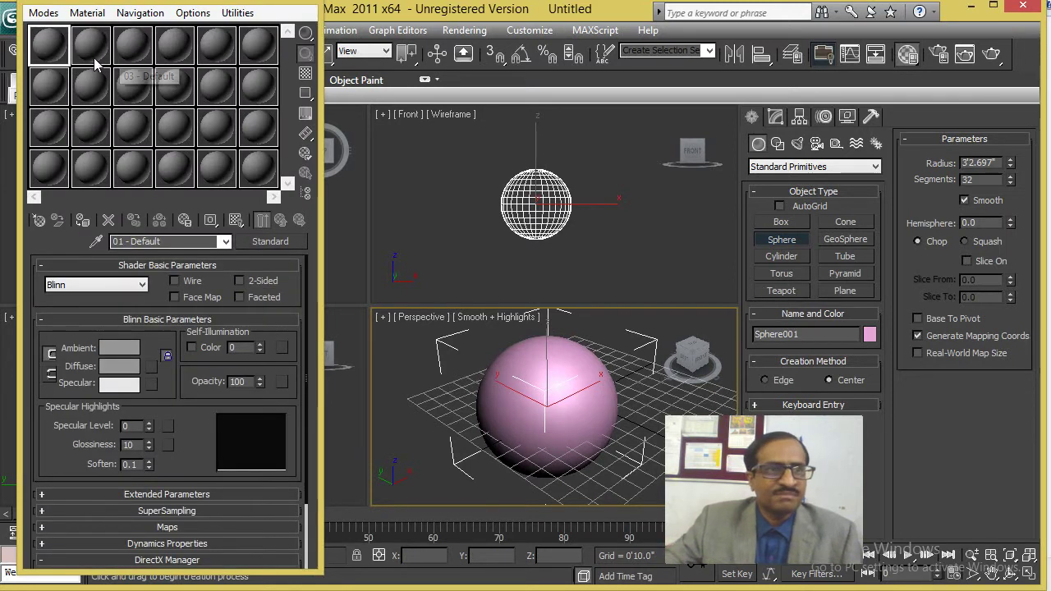
left_click(49, 44)
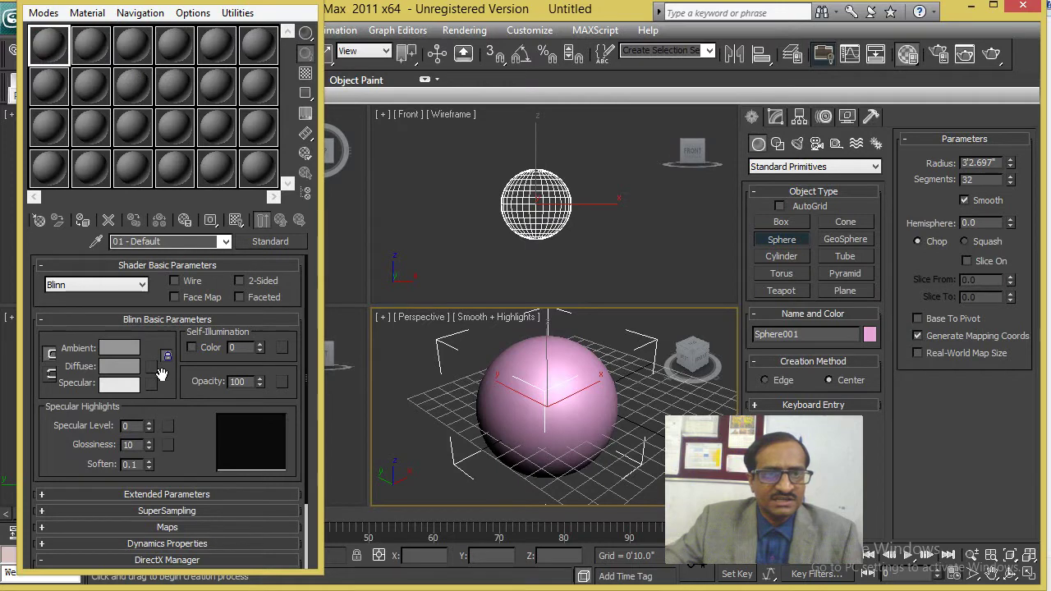
left_click(152, 369)
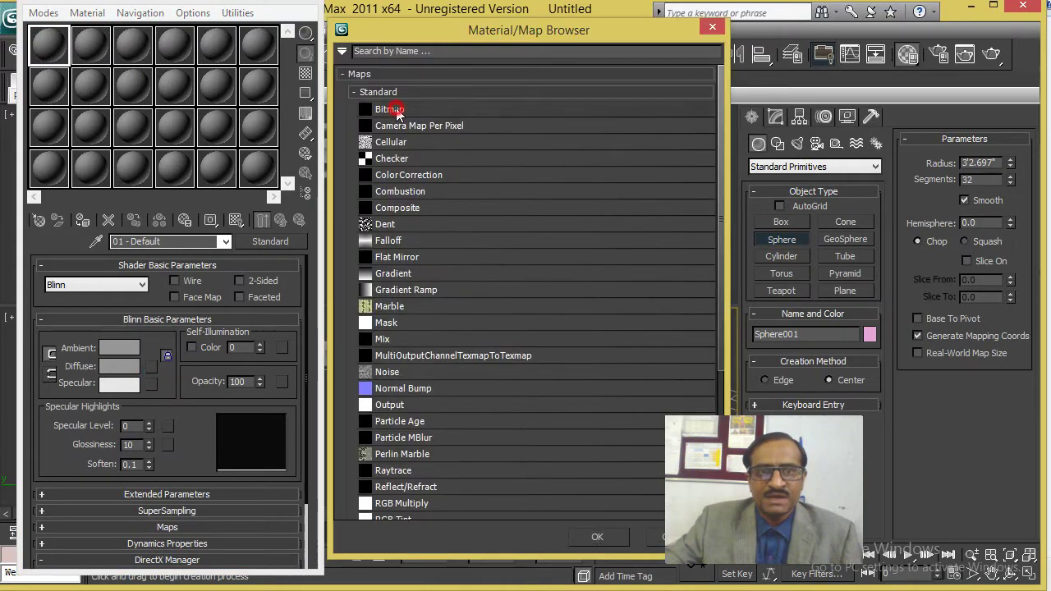
double_click(391, 110)
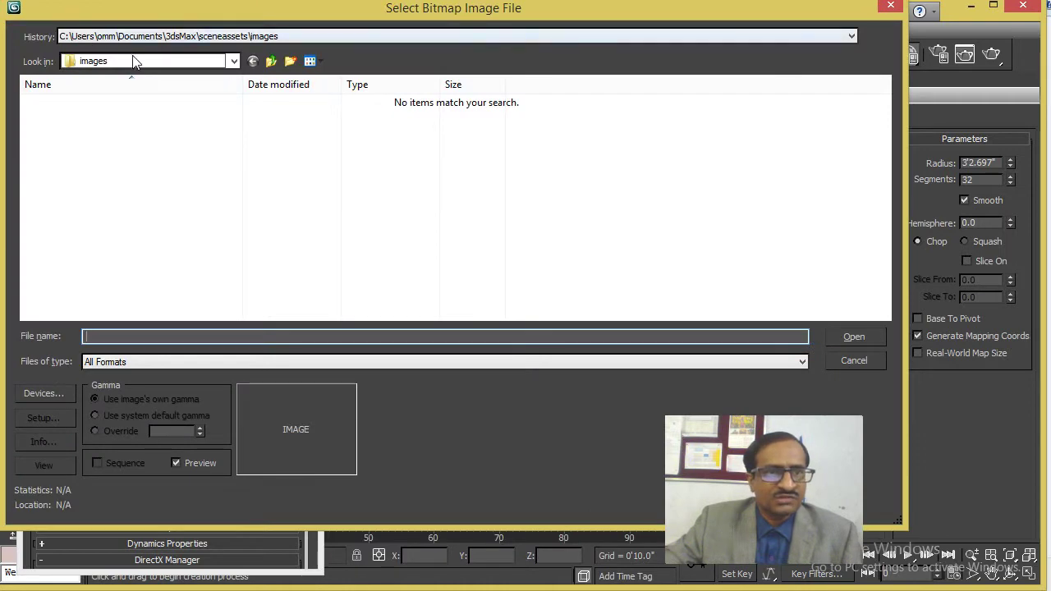
left_click(134, 63)
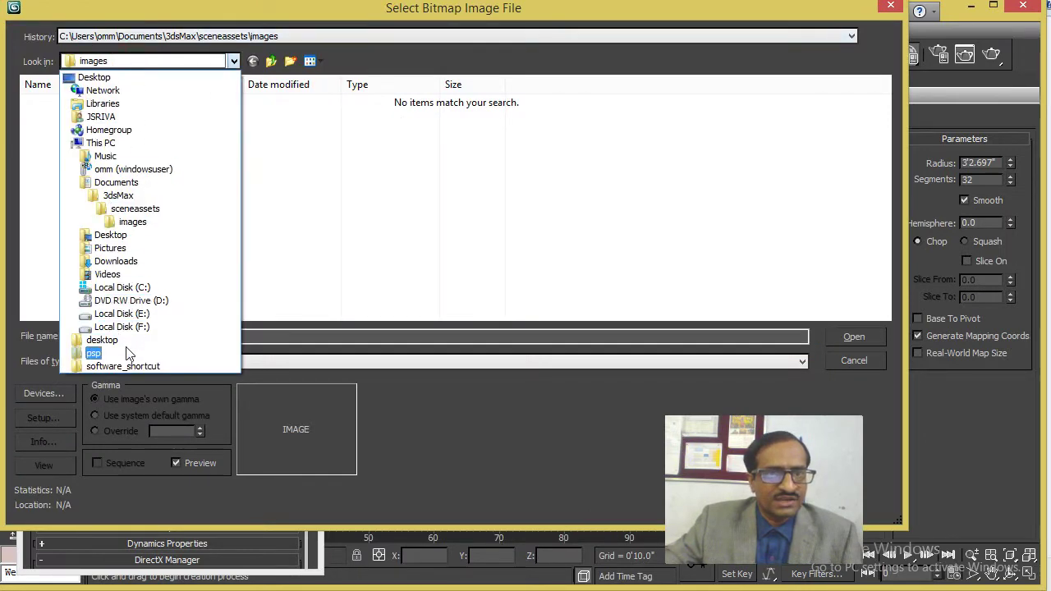
left_click(115, 340)
double_click(93, 141)
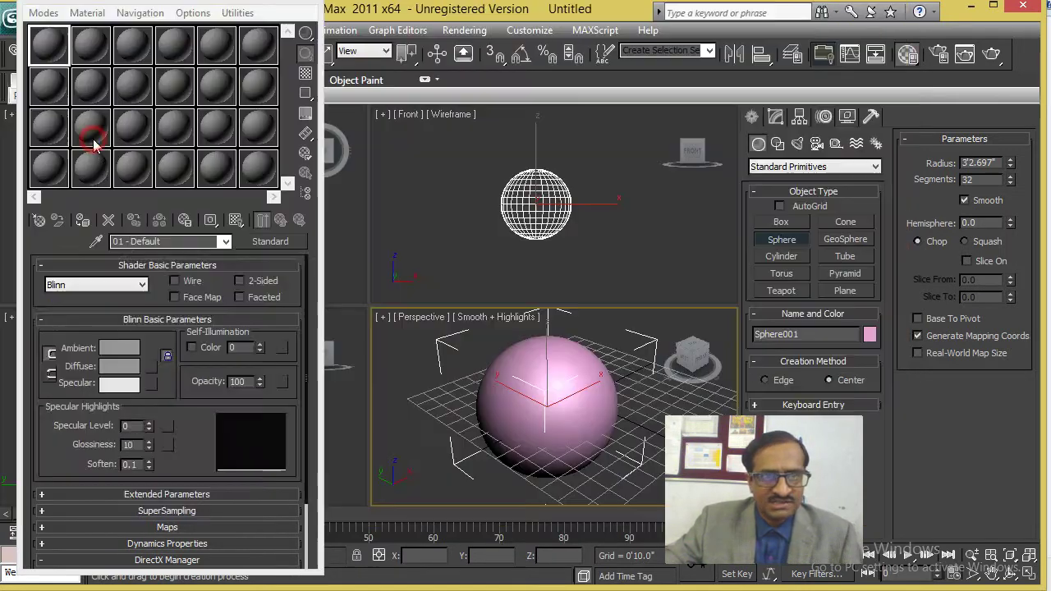
Assign the earth material to Sphere001 and show its map in the viewport.
left_click(82, 220)
left_click(236, 222)
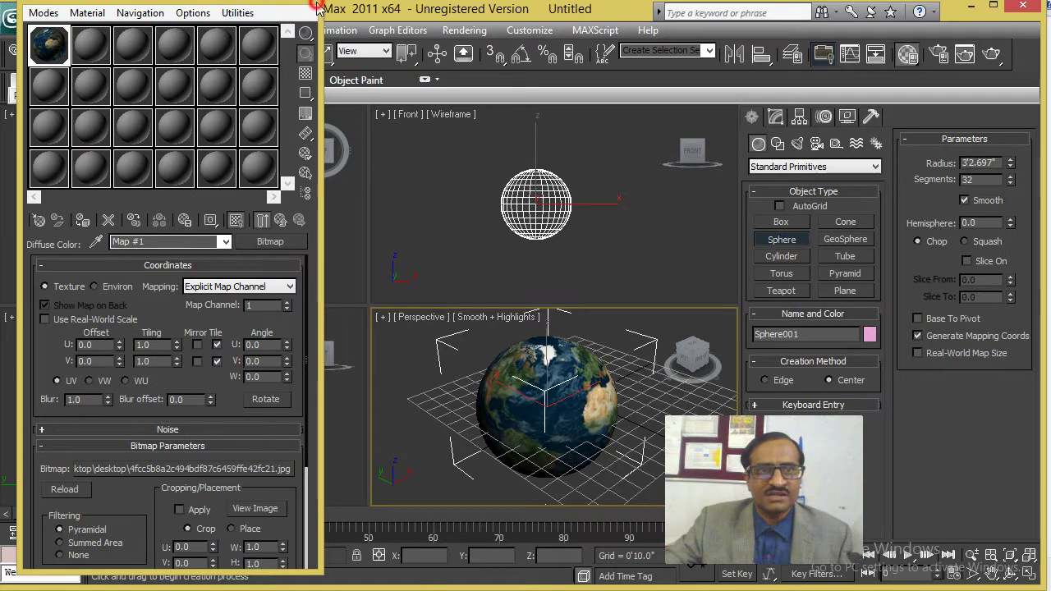
key("m")
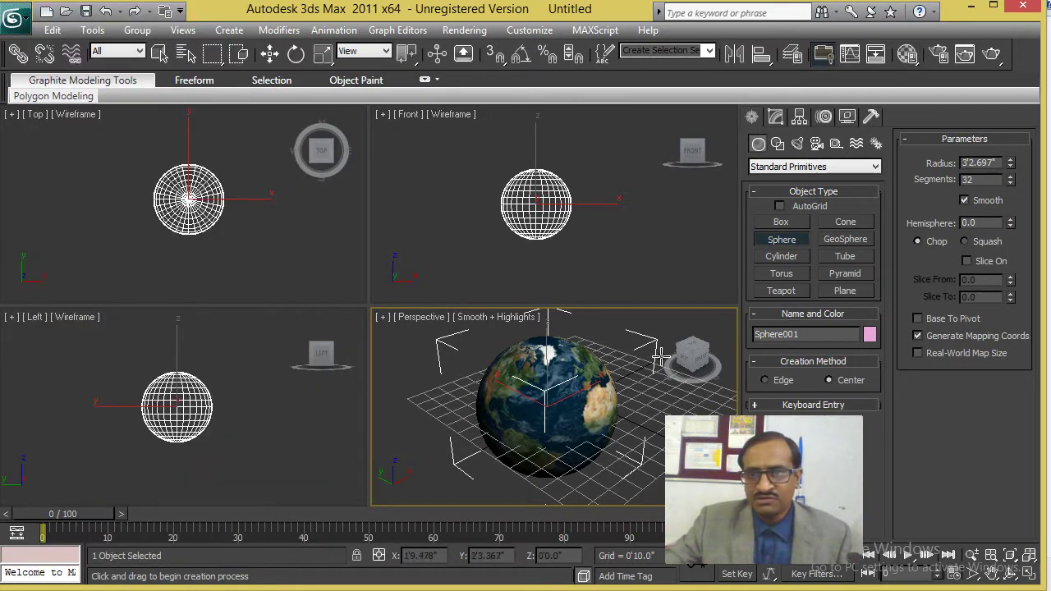
Add a UVW Map modifier to Sphere001 with Spherical mapping and reframe the globe.
left_click(776, 117)
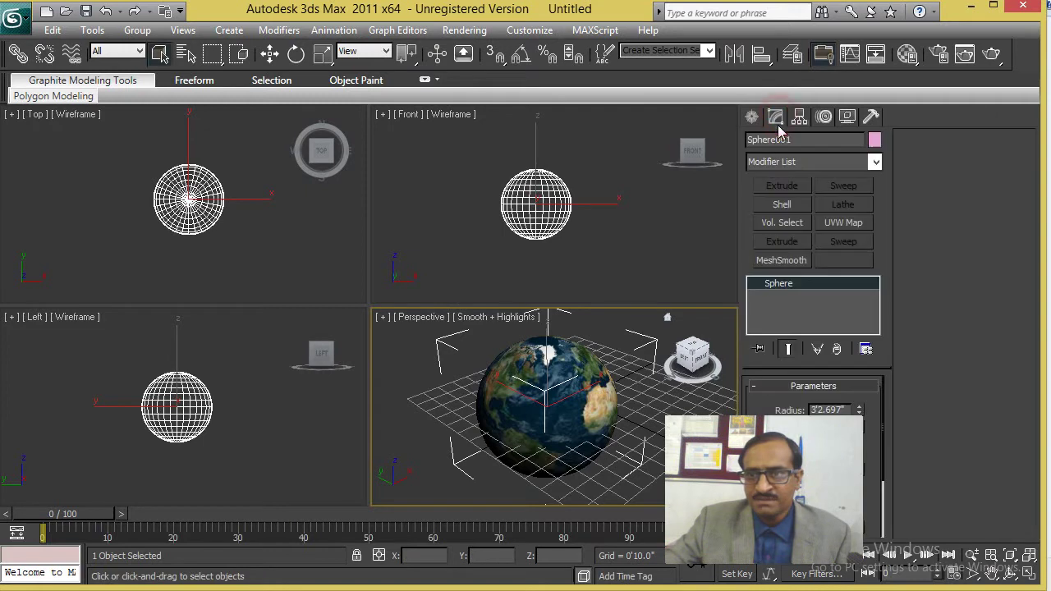
left_click(836, 222)
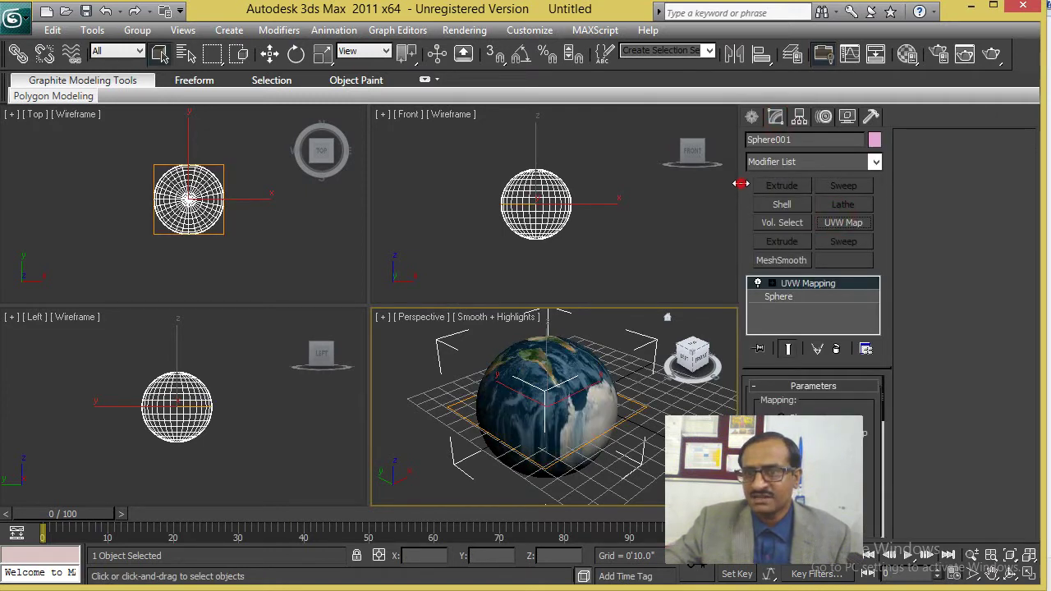
left_click_drag(833, 184, 893, 187)
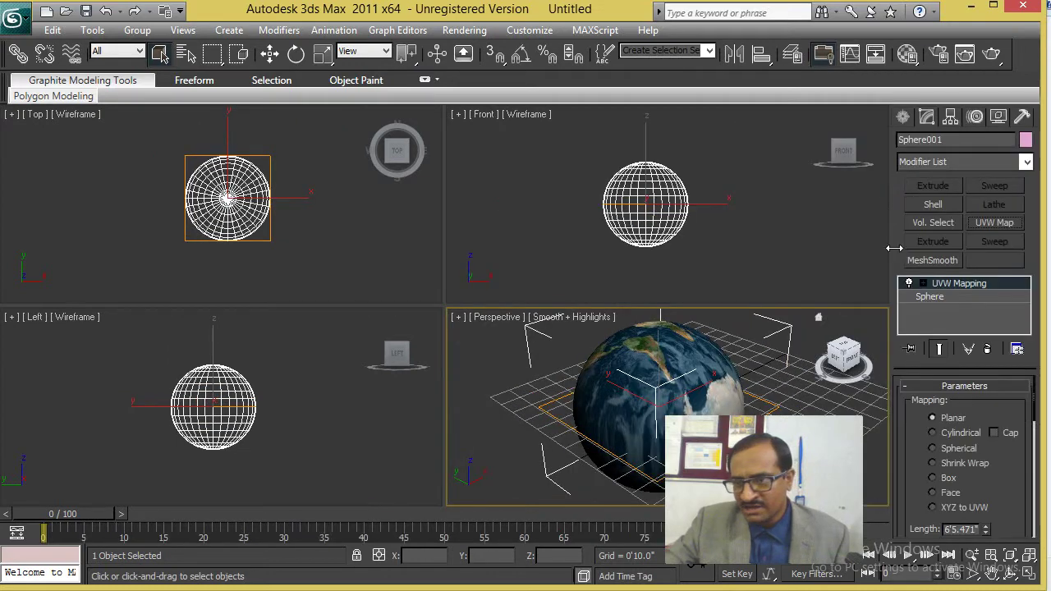
left_click(952, 449)
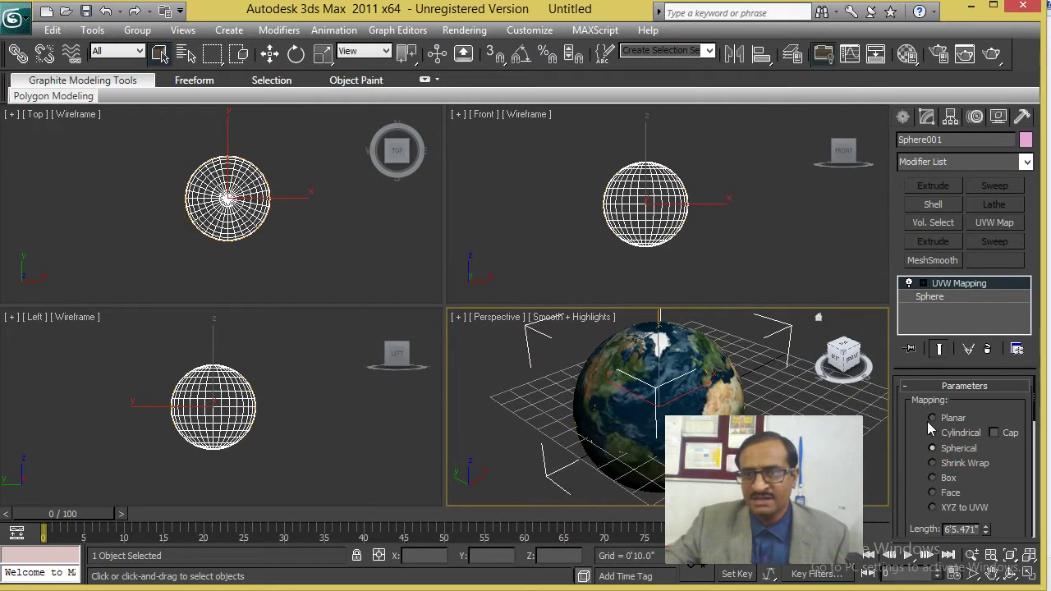
middle_click_drag(707, 363, 909, 432, "alt")
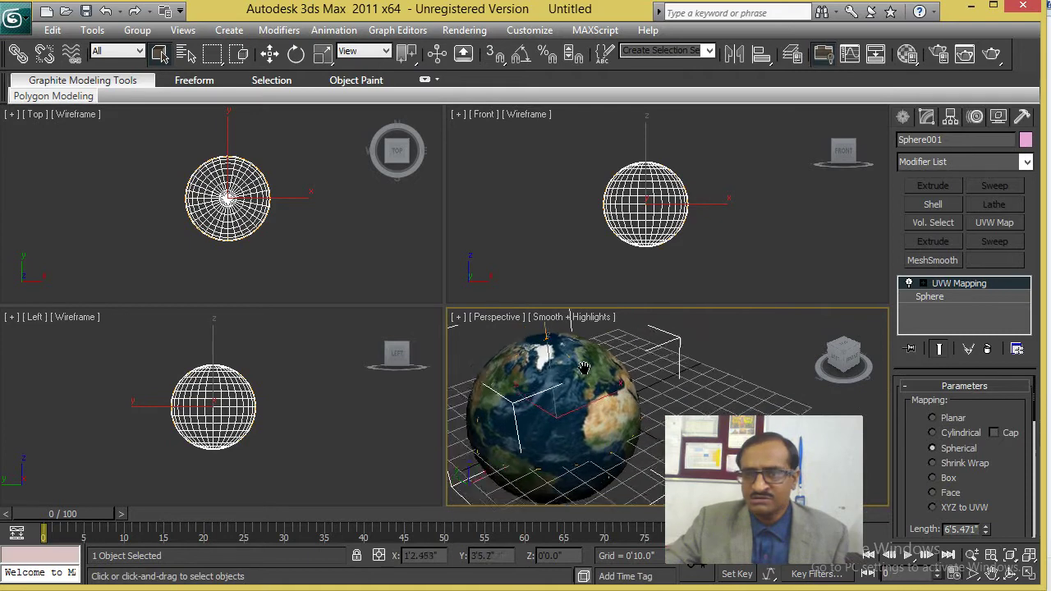
left_click(948, 479)
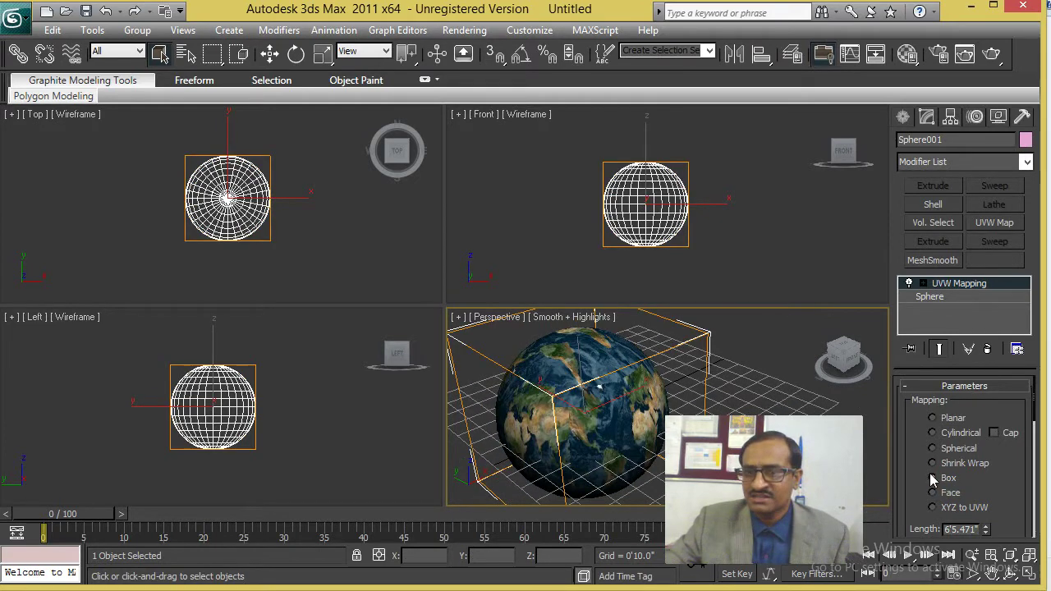
left_click(954, 448)
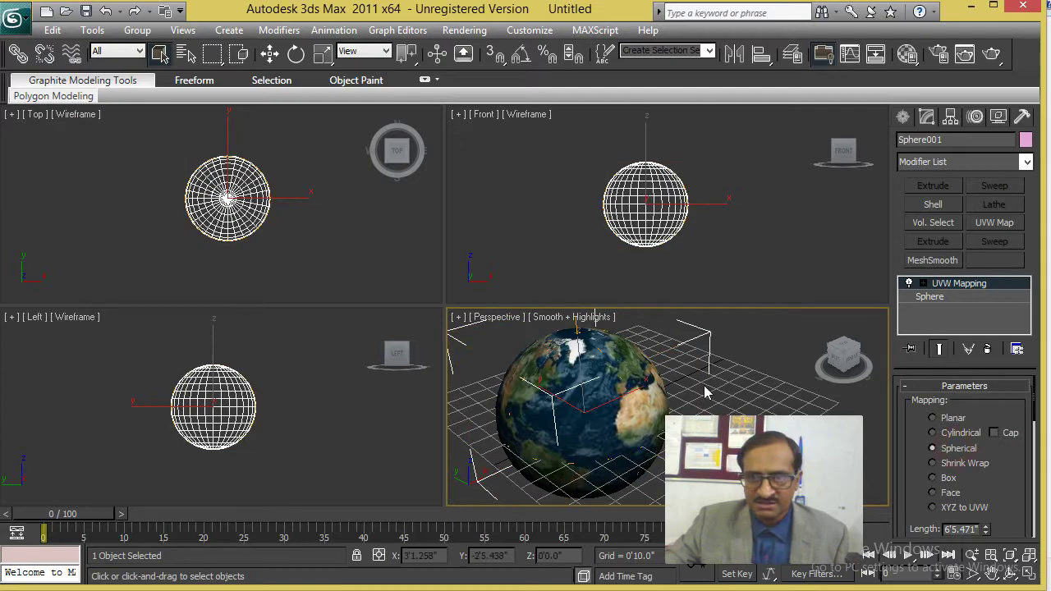
mouse_move(679, 357)
middle_mouse_down("alt")
mouse_move(628, 362)
mouse_move(449, 230)
mouse_move(671, 342)
mouse_move(600, 375)
middle_mouse_up("alt")
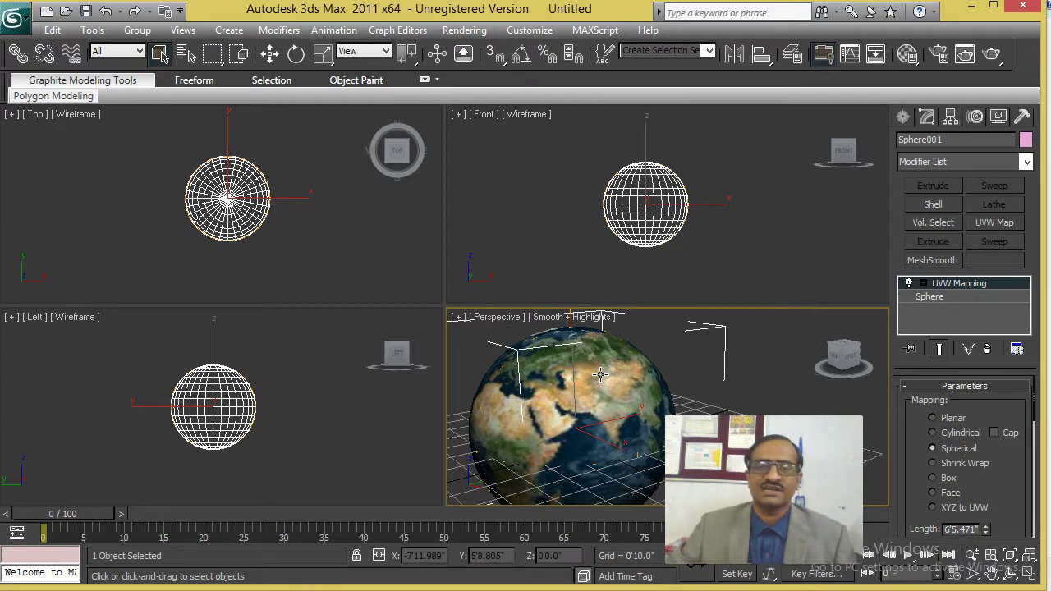
middle_click_drag(601, 374, 672, 361, "alt")
scroll(672, 362, "down", 3)
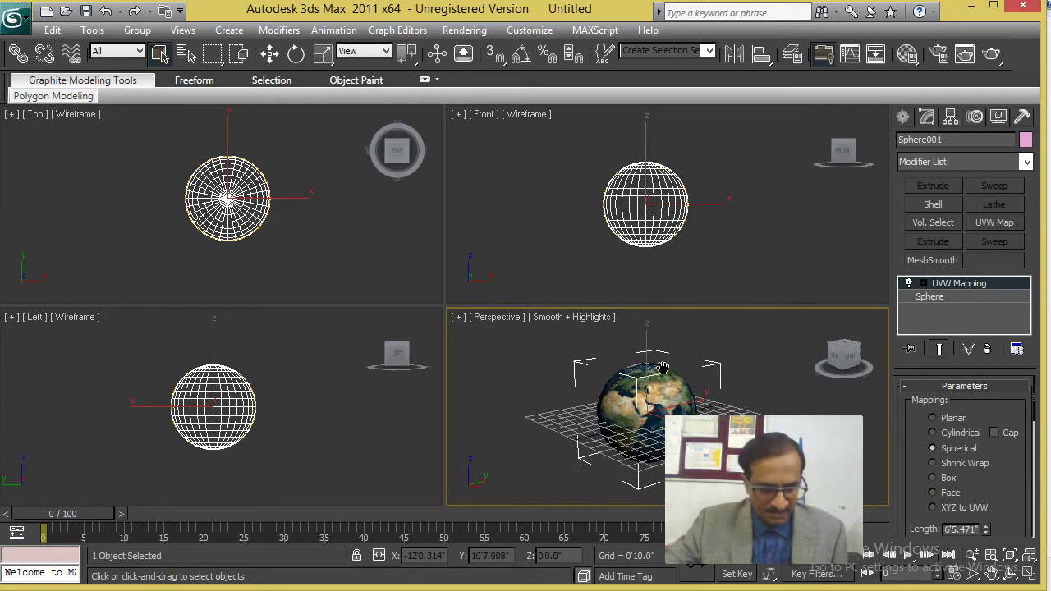
middle_click_drag(647, 389, 638, 392)
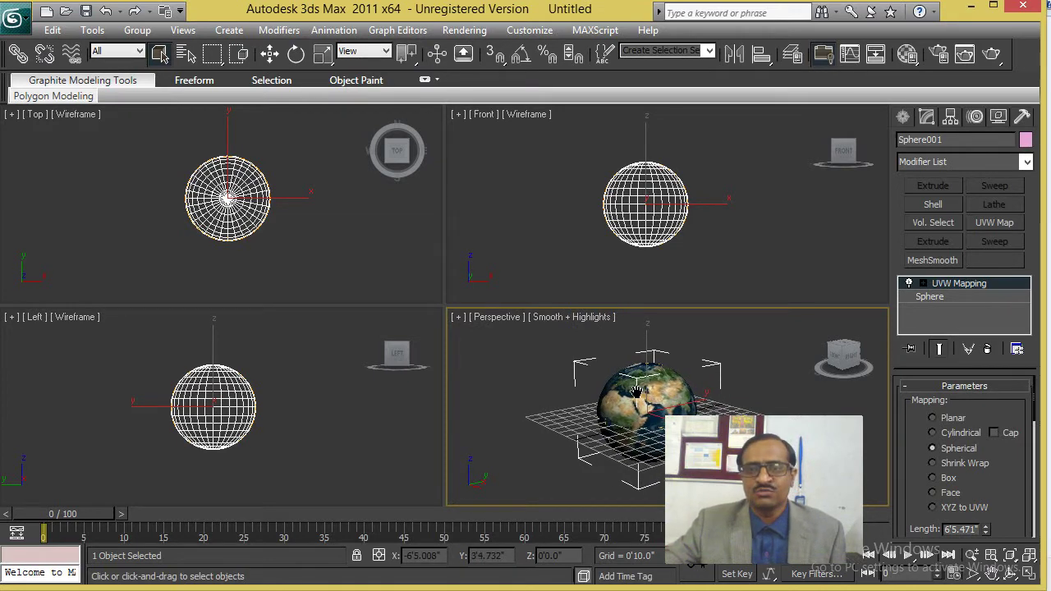
Frame the globe in the Perspective view and create Camera001 from that view.
key("f")
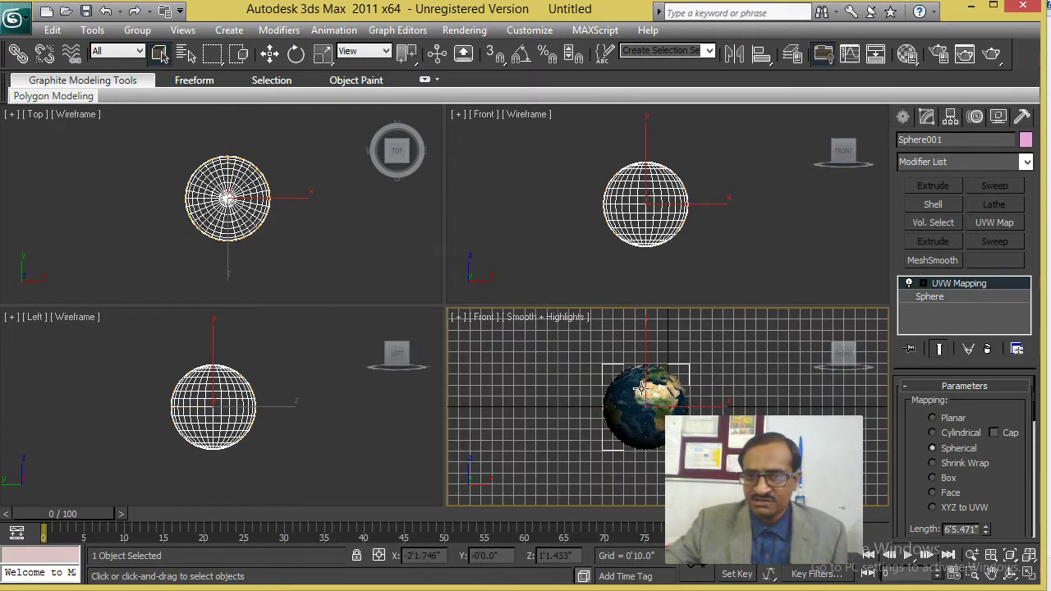
scroll(642, 391, "up", 1)
scroll(642, 391, "up", 2)
scroll(641, 391, "up", 1)
scroll(640, 400, "up", 2)
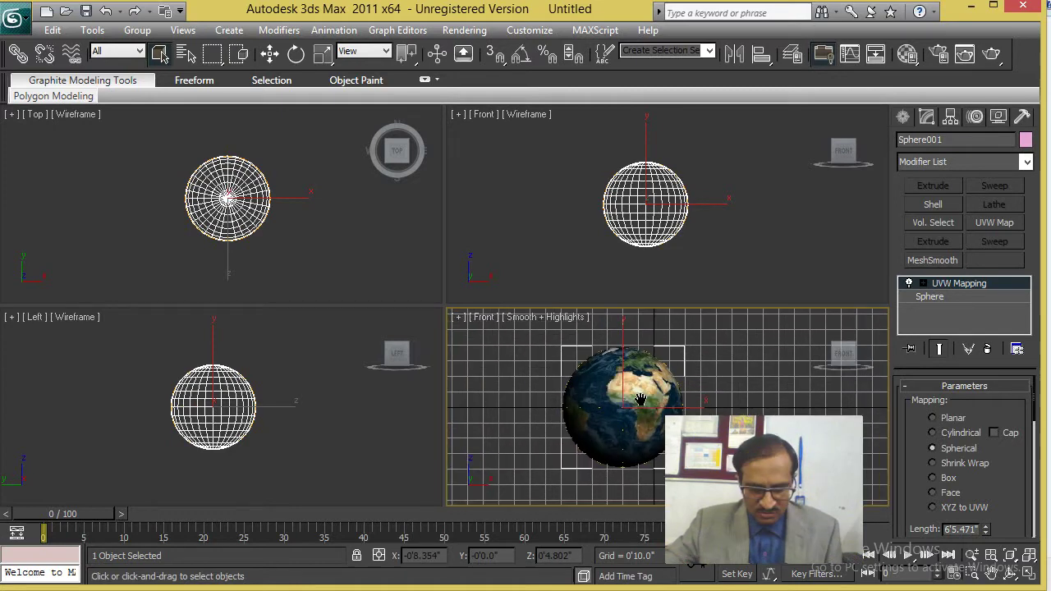
key("p")
middle_click_drag(641, 399, 676, 401)
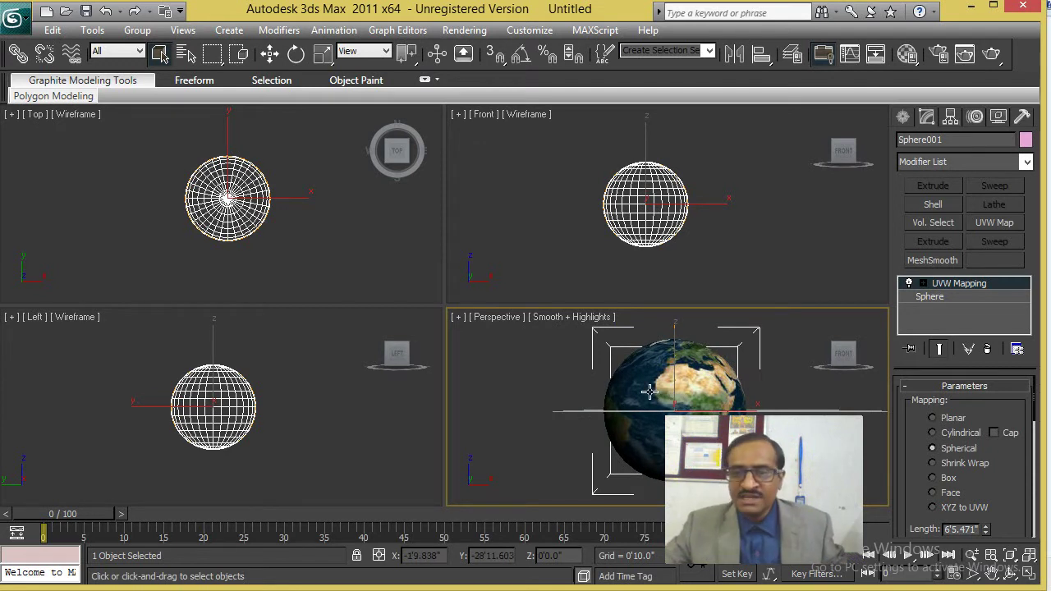
key("ctrl+c")
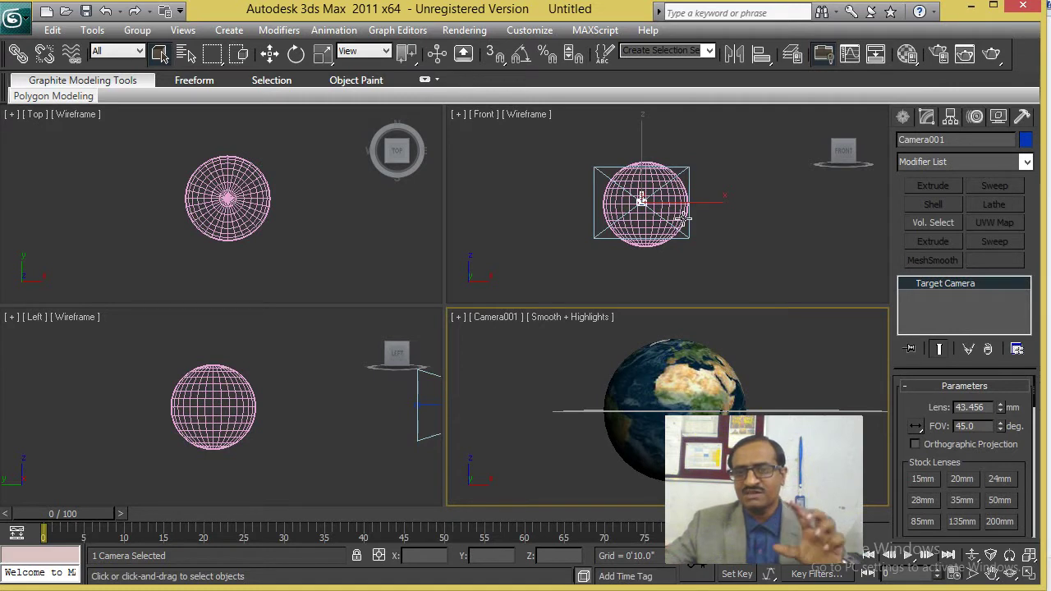
Move Camera001's target onto the sphere in the Top view and activate the camera view.
scroll(291, 238, "down", 5)
mouse_move(291, 238)
middle_mouse_down()
mouse_move(288, 169)
mouse_move(281, 175)
middle_mouse_up()
scroll(253, 194, "up", 3)
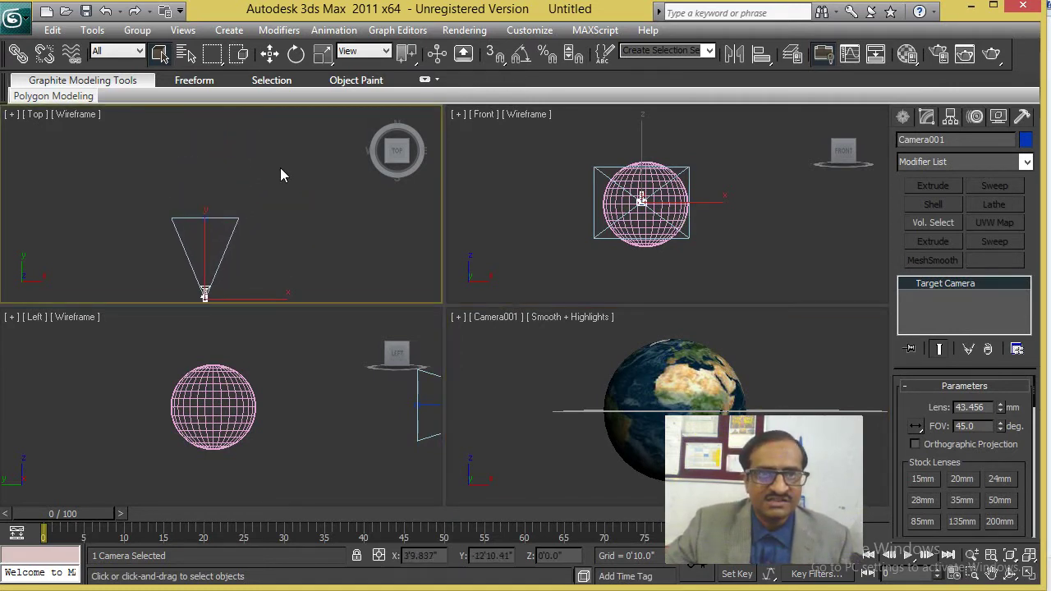
left_click(270, 53)
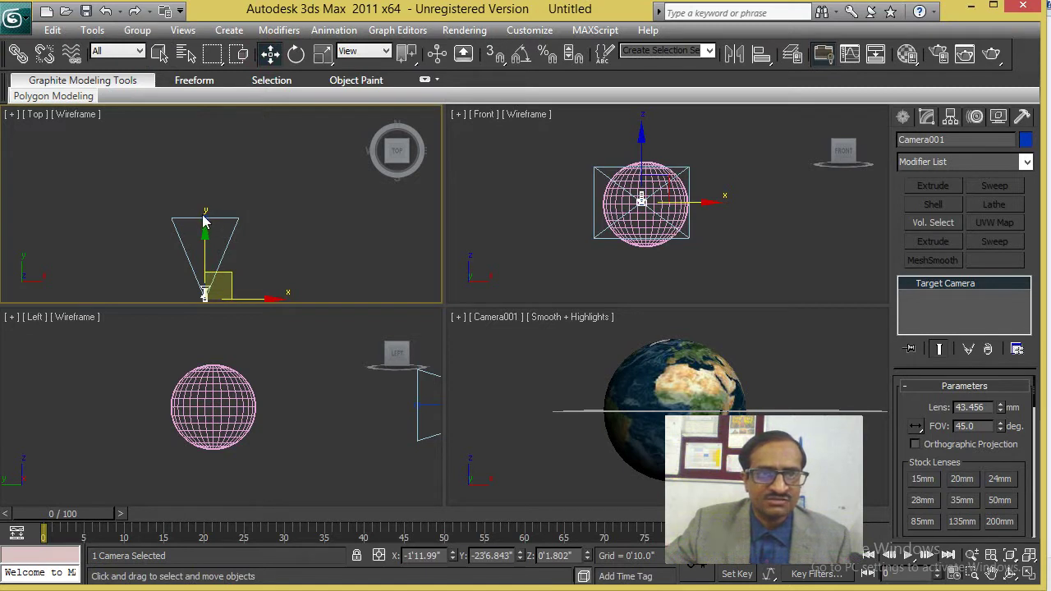
left_click(204, 218)
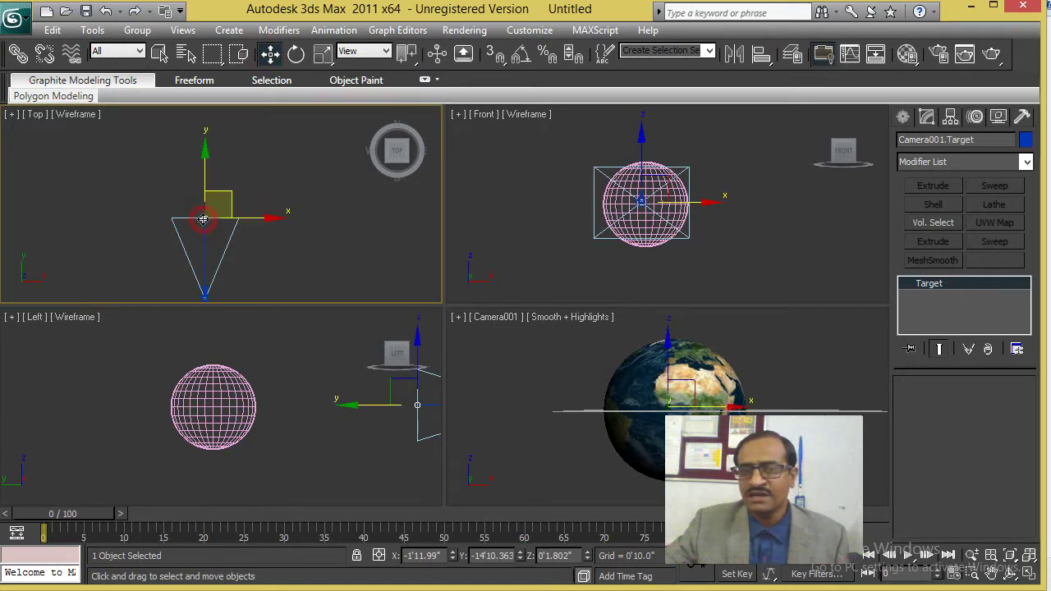
middle_click_drag(237, 170, 252, 241)
left_click_drag(251, 241, 234, 97)
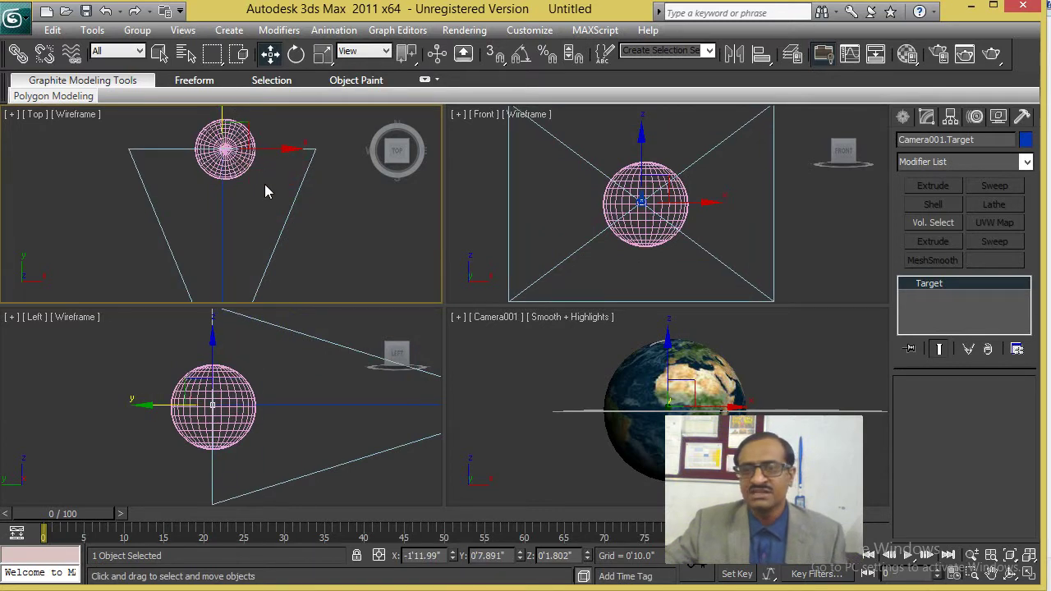
left_click(320, 222)
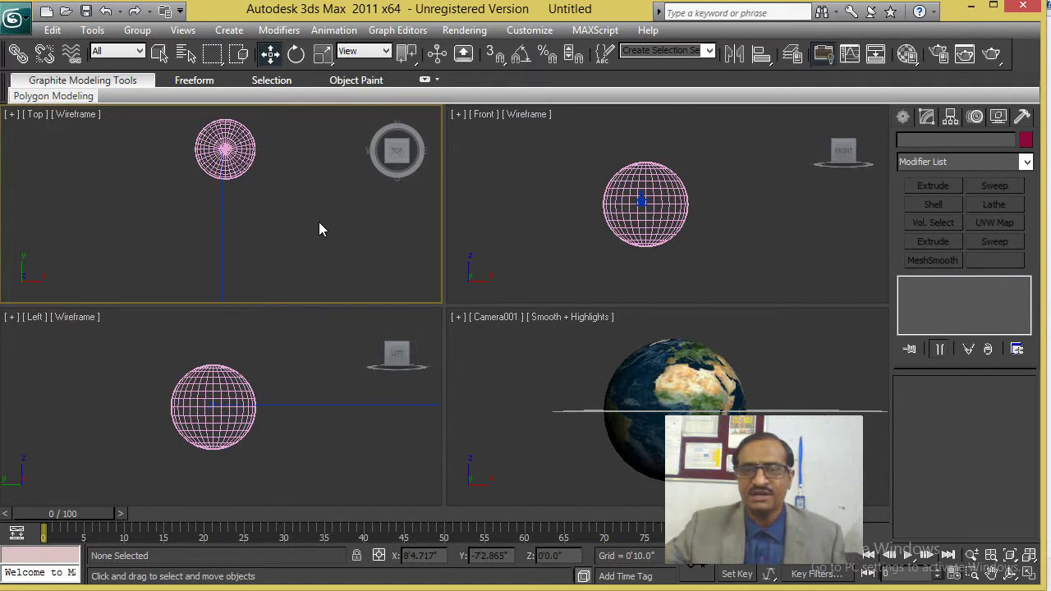
left_click(519, 456)
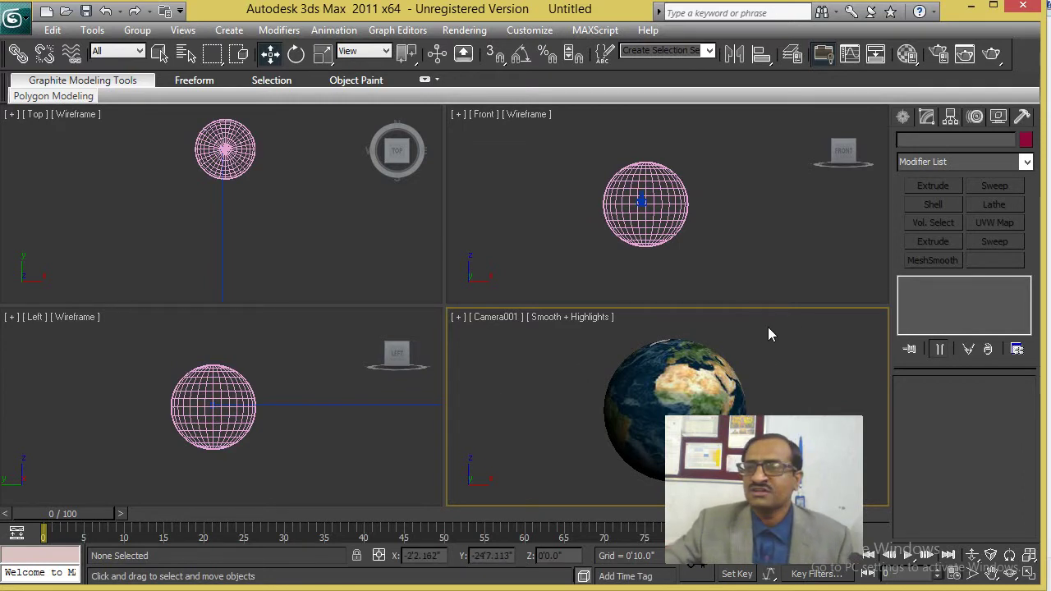
Activate the Text tool under Create > Shapes > Splines.
left_click(904, 116)
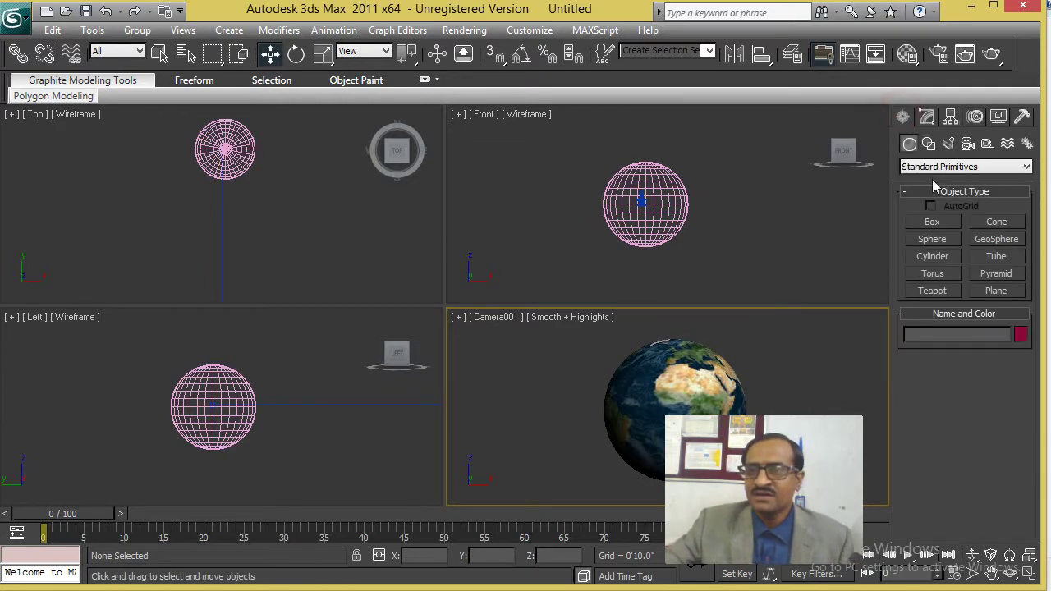
left_click(932, 153)
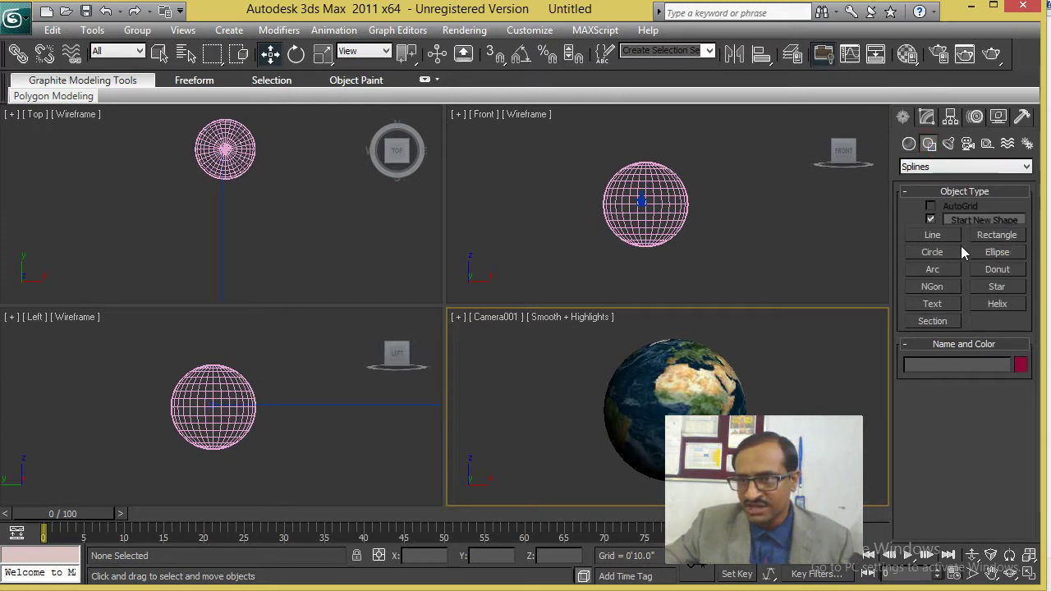
left_click(939, 304)
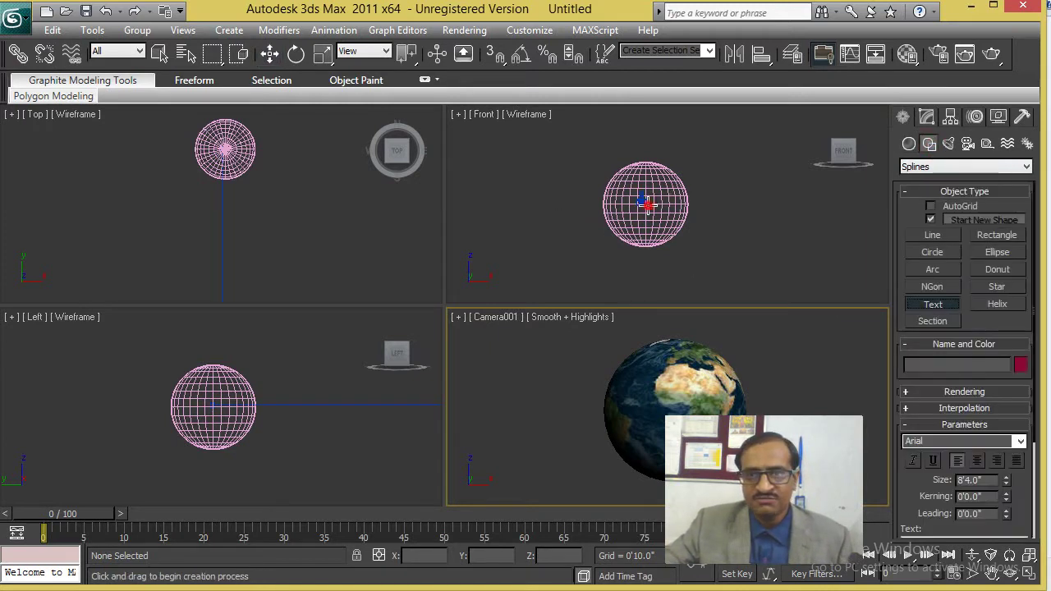
Place a Text001 spline over the globe reading 'JSR INSTITUTE' in Arial Black.
left_click_drag(648, 204, 689, 220)
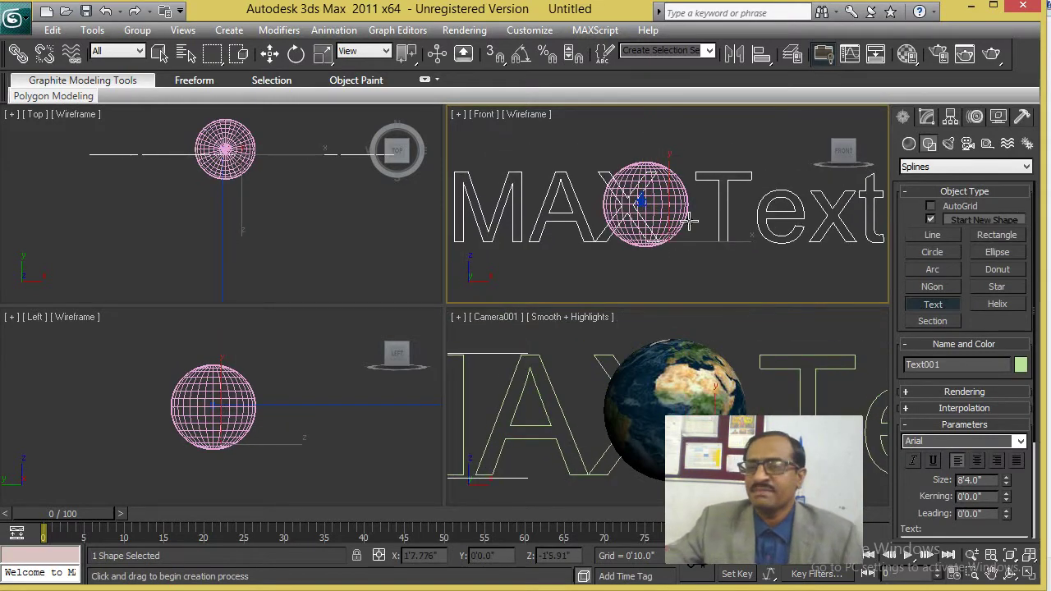
left_click(928, 116)
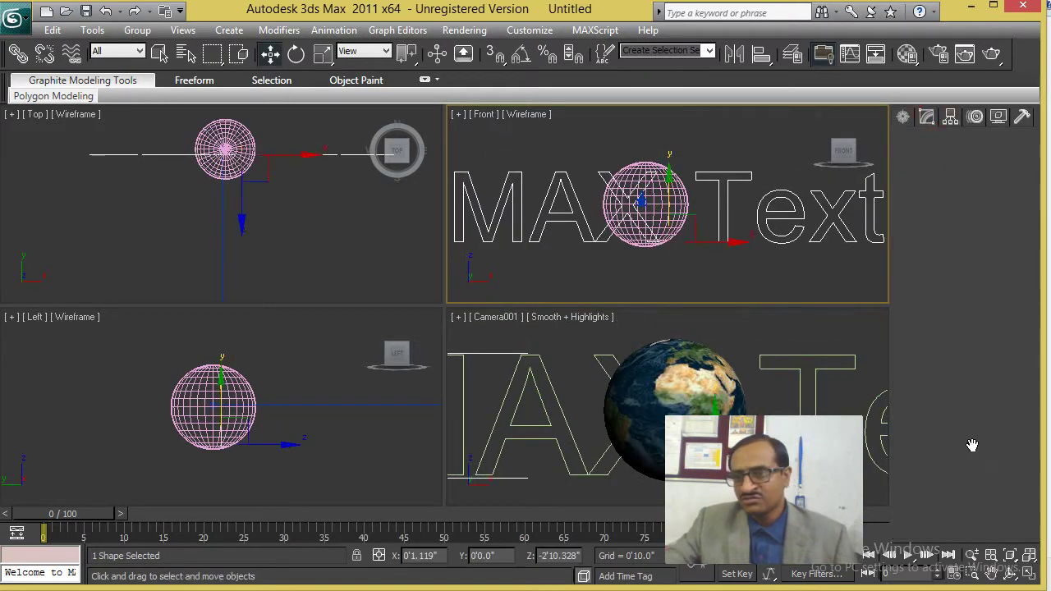
left_click_drag(939, 445, 947, 282)
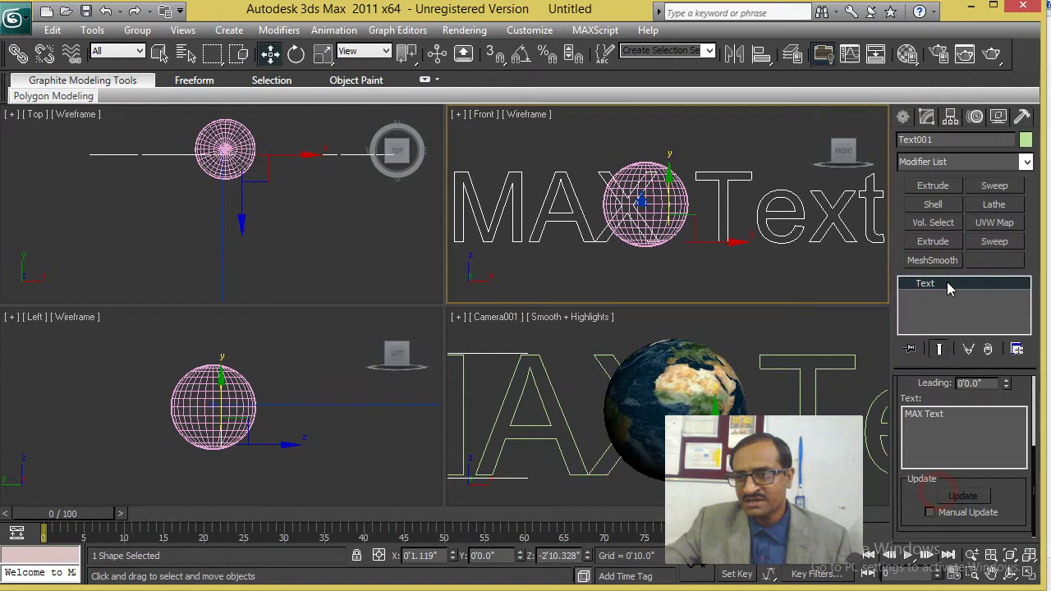
triple_click(962, 420)
type("JSR INSTITUTE")
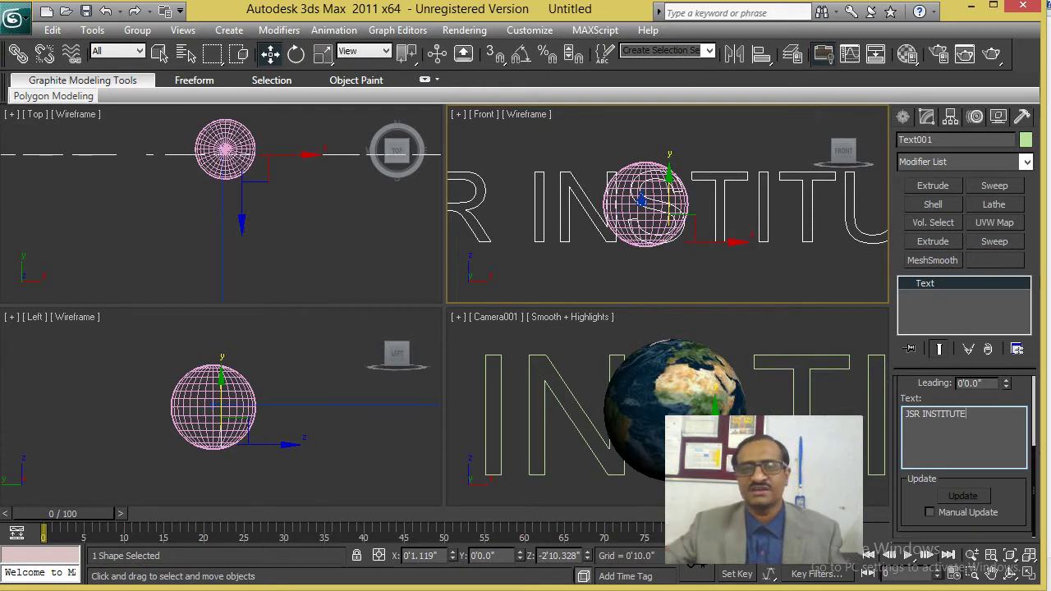
scroll(1003, 400, "up", 3)
scroll(1011, 435, "up", 2)
left_click(1021, 436)
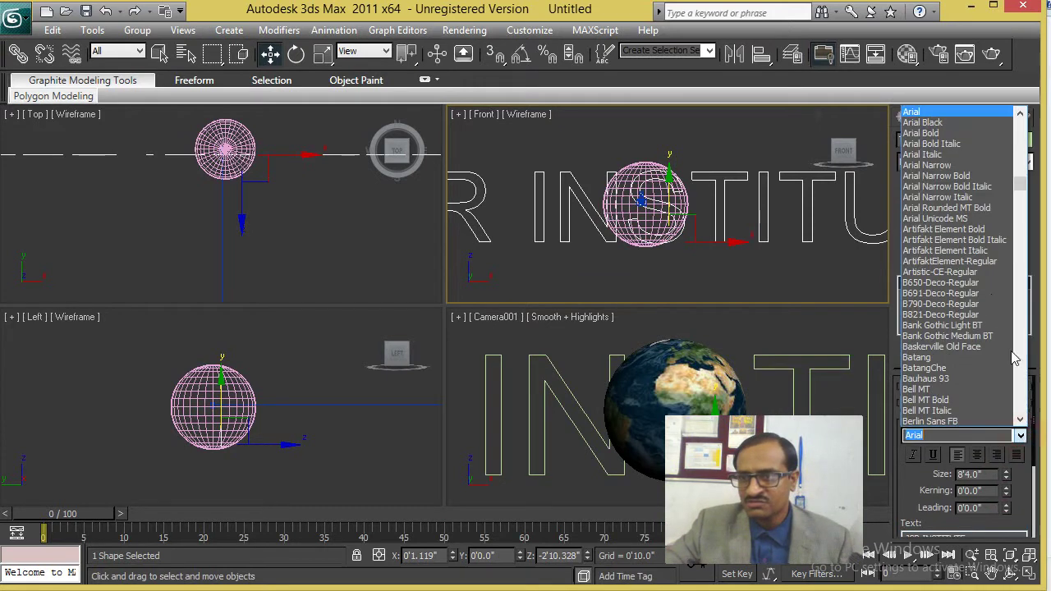
left_click(946, 125)
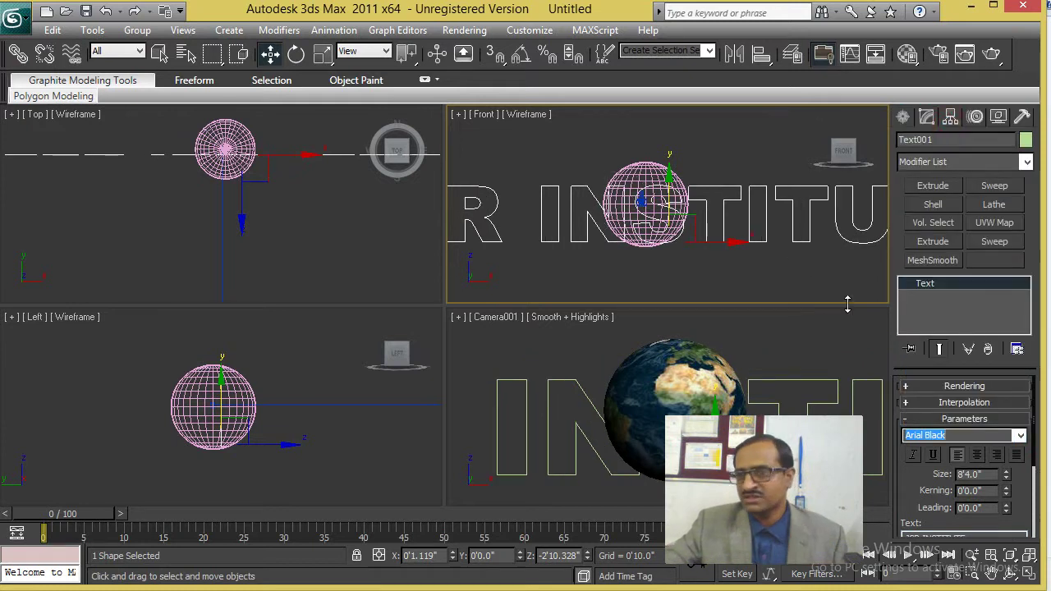
Add an Extrude modifier to Text001 with an amount of 1'6.0".
left_click(936, 186)
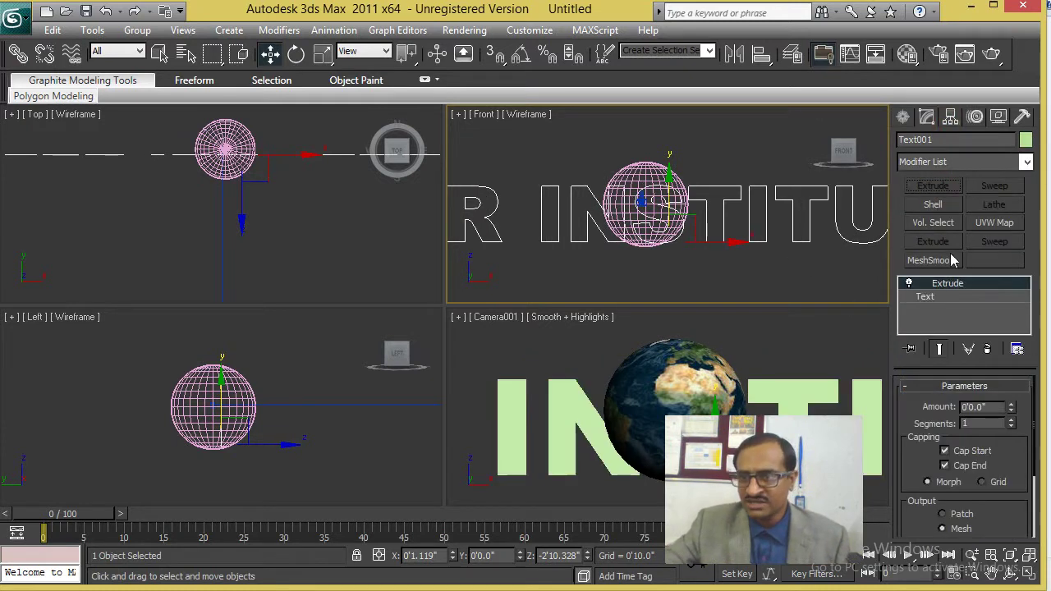
mouse_move(1010, 407)
left_mouse_down()
mouse_move(1018, 390)
mouse_move(990, 366)
left_mouse_up()
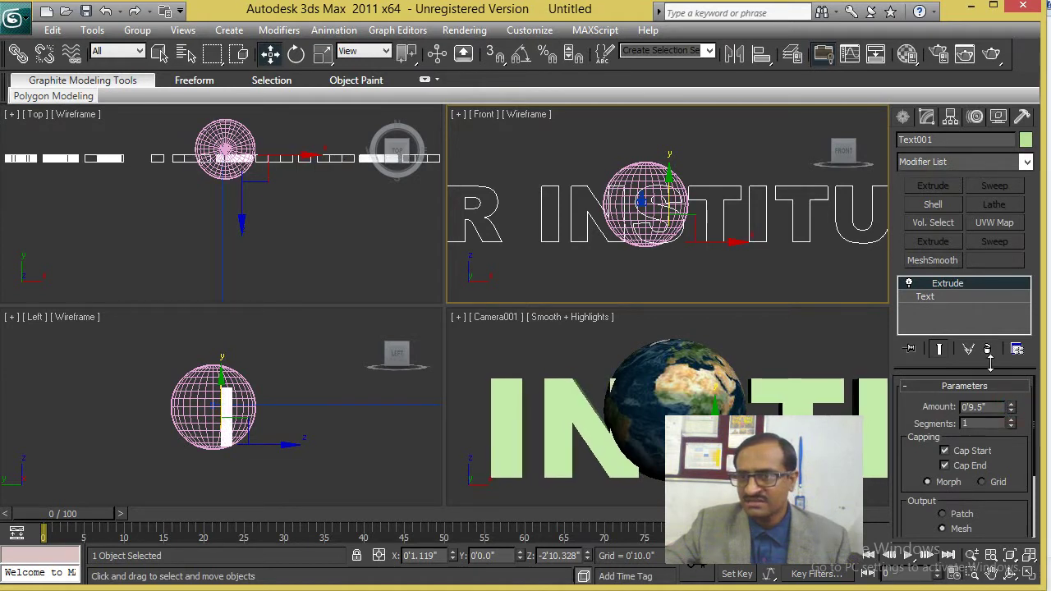
left_click(946, 299)
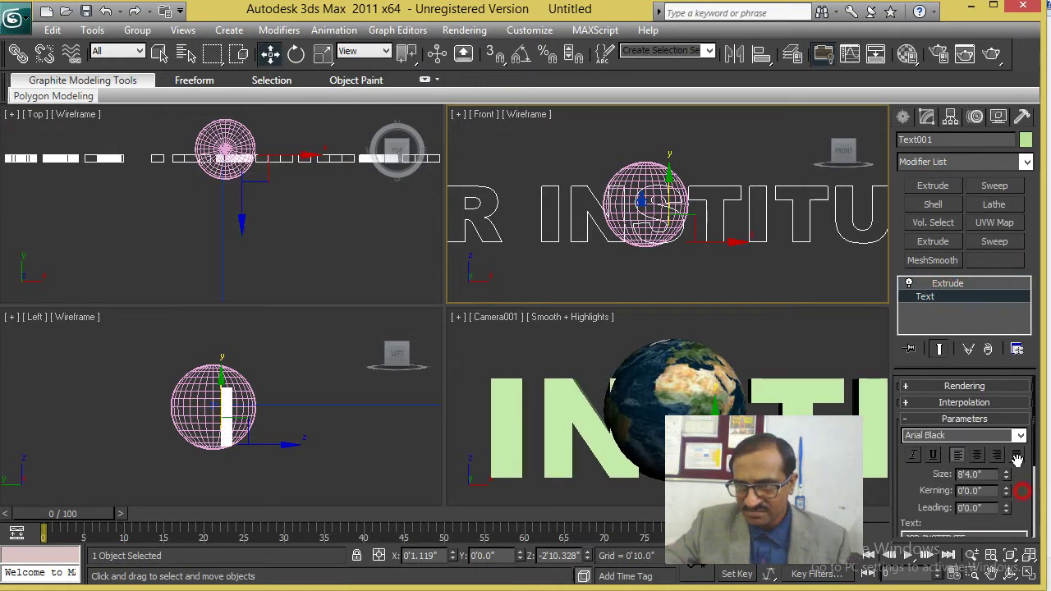
left_click_drag(1016, 459, 1000, 361)
left_click_drag(1008, 397, 1014, 493)
scroll(267, 221, "up", 3)
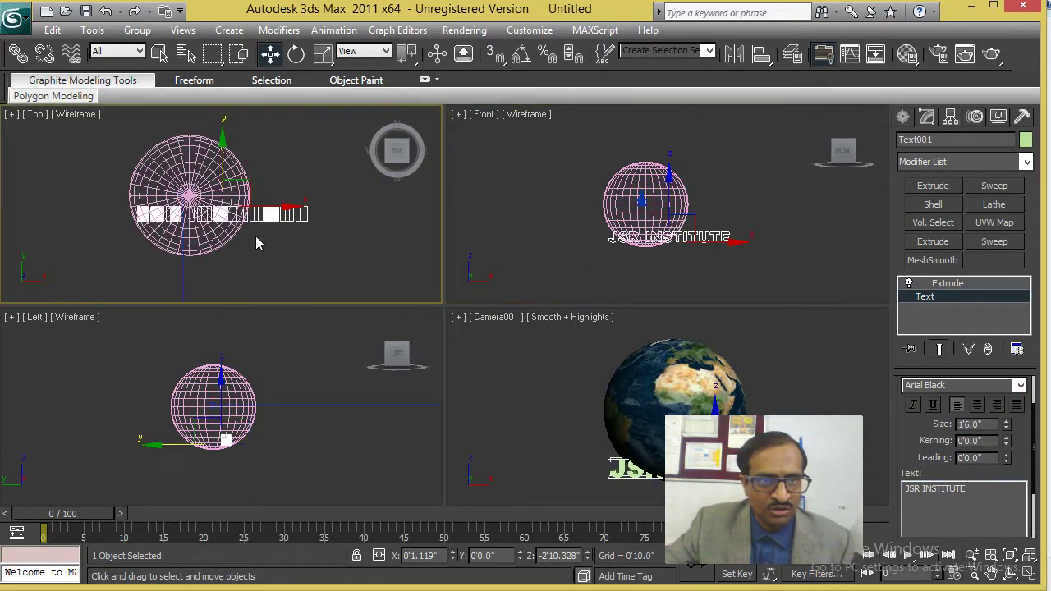
scroll(258, 241, "up", 2)
Move the JSR INSTITUTE text in front of the globe at its centre height.
left_click_drag(247, 185, 202, 262)
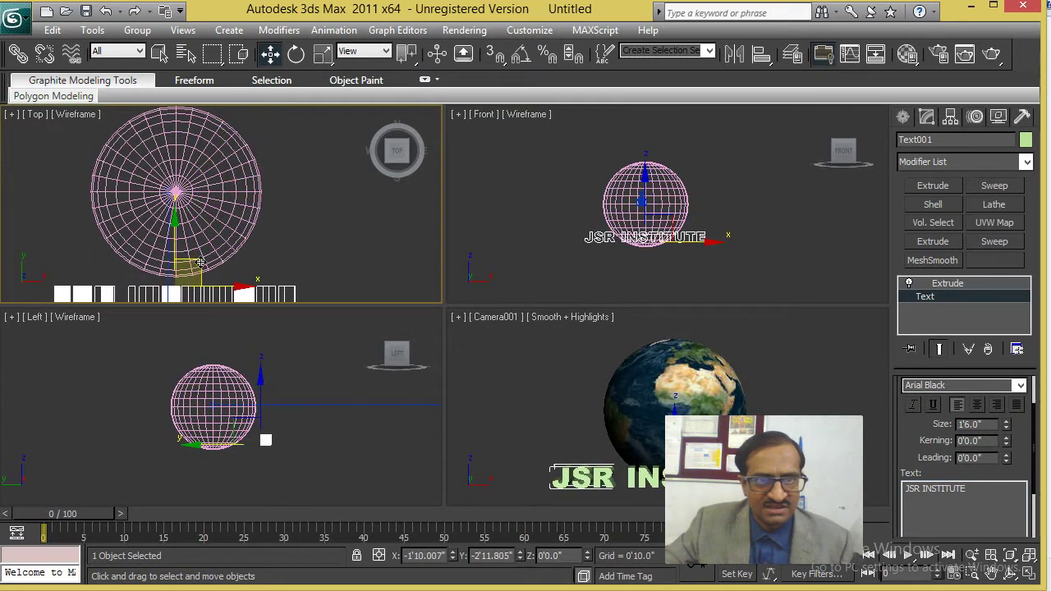
left_click_drag(708, 245, 704, 234)
scroll(671, 224, "up", 2)
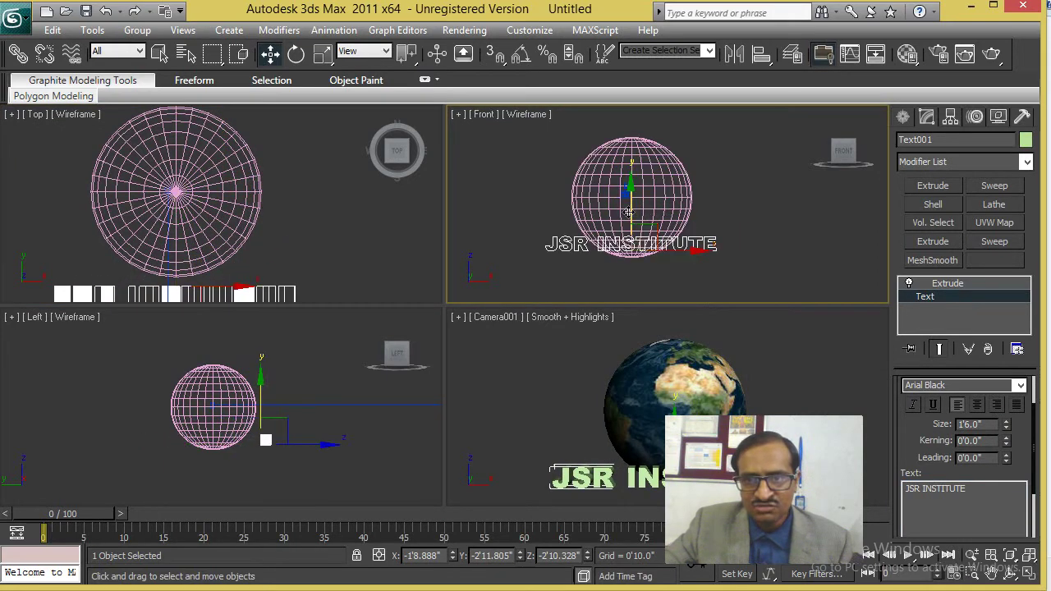
left_click_drag(630, 207, 642, 164)
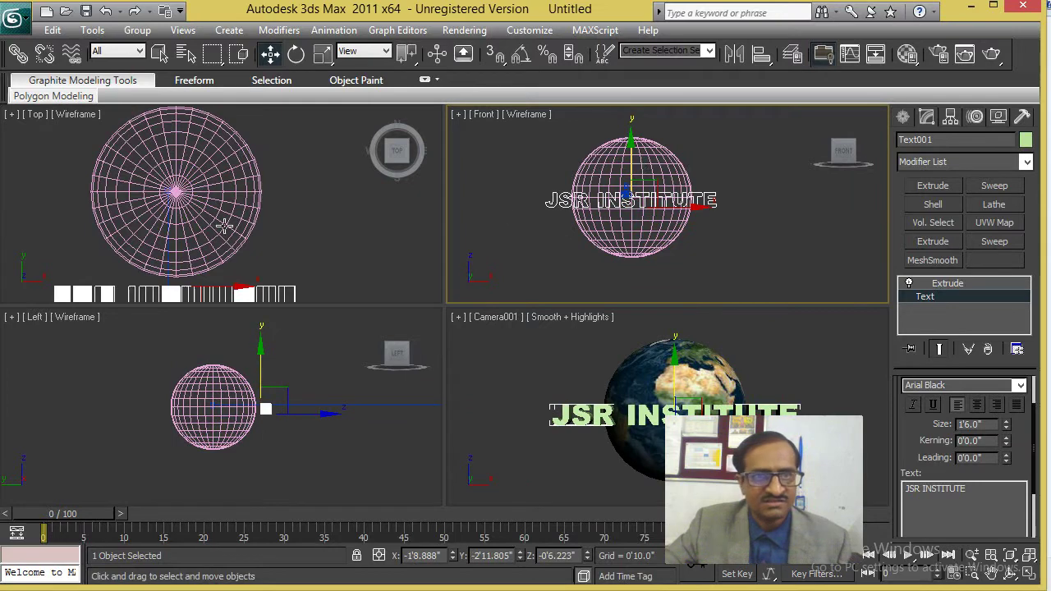
middle_click_drag(174, 244, 236, 213)
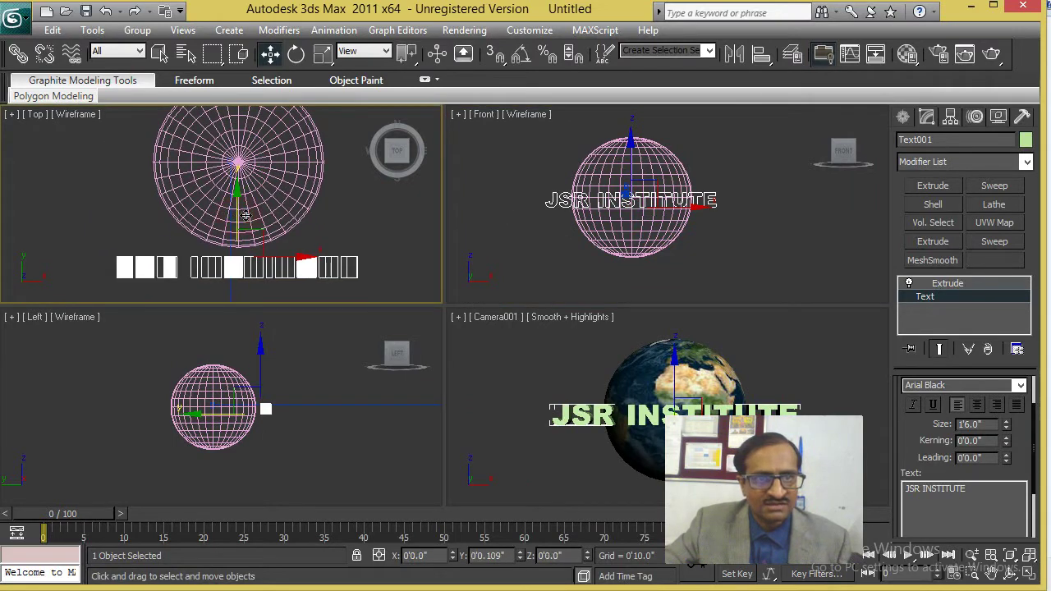
left_click_drag(253, 235, 256, 236)
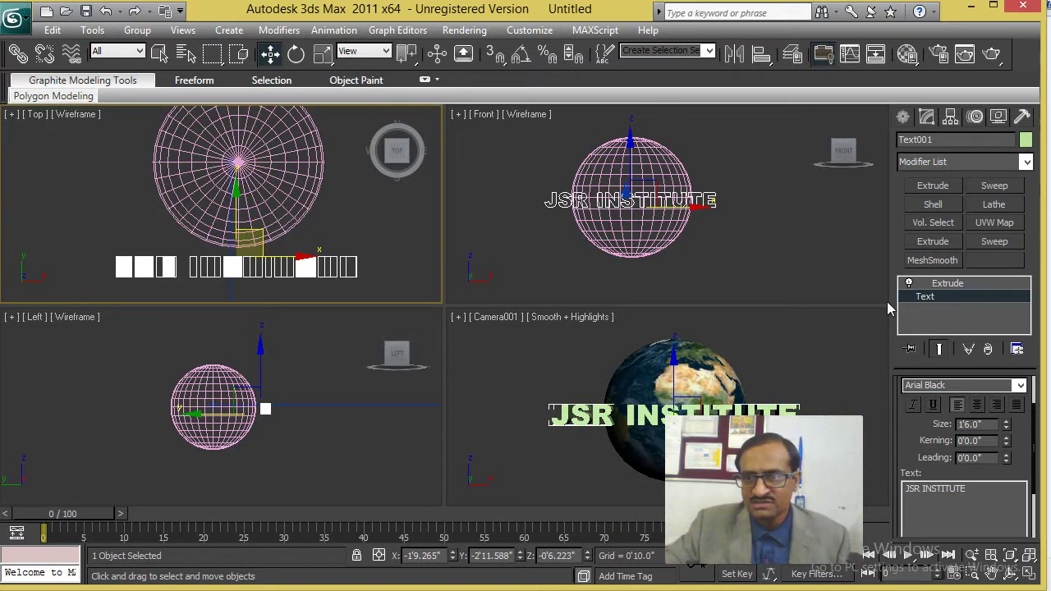
Make the lower-left viewport a shaded Camera001 view and the lower-right one a Left view.
right_click(100, 391)
key("c")
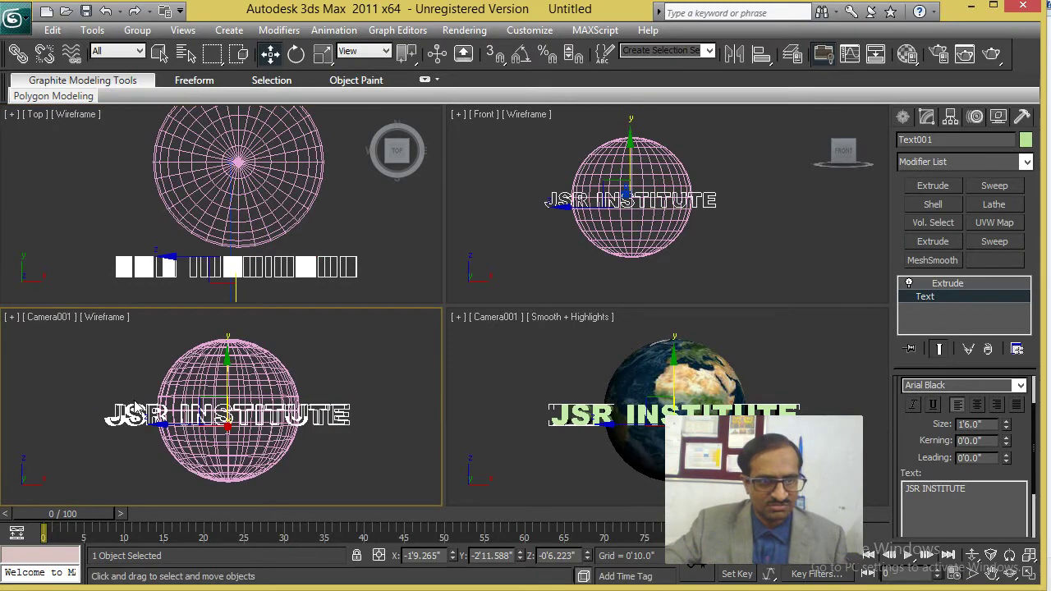
key("F3")
right_click(563, 359)
key("l")
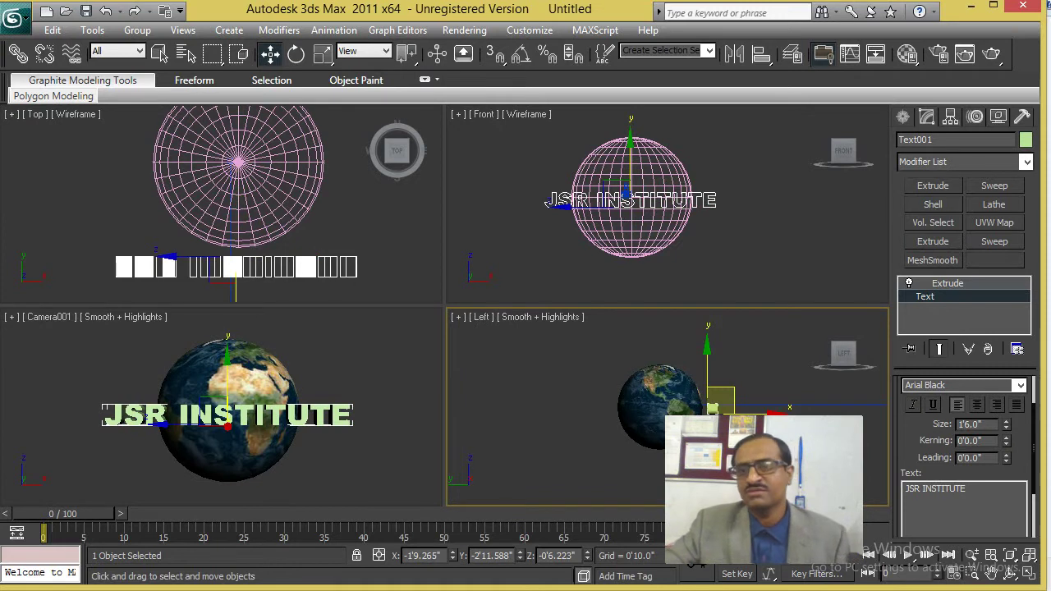
middle_click_drag(601, 386, 580, 392)
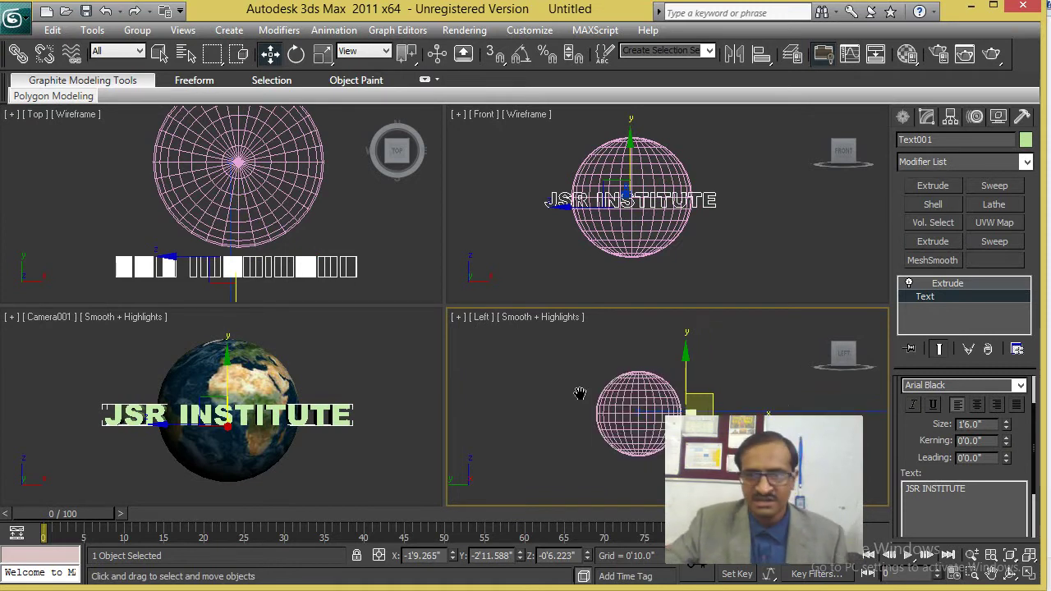
Zoom out and pan the Top view to recentre the globe and text.
left_click(271, 413)
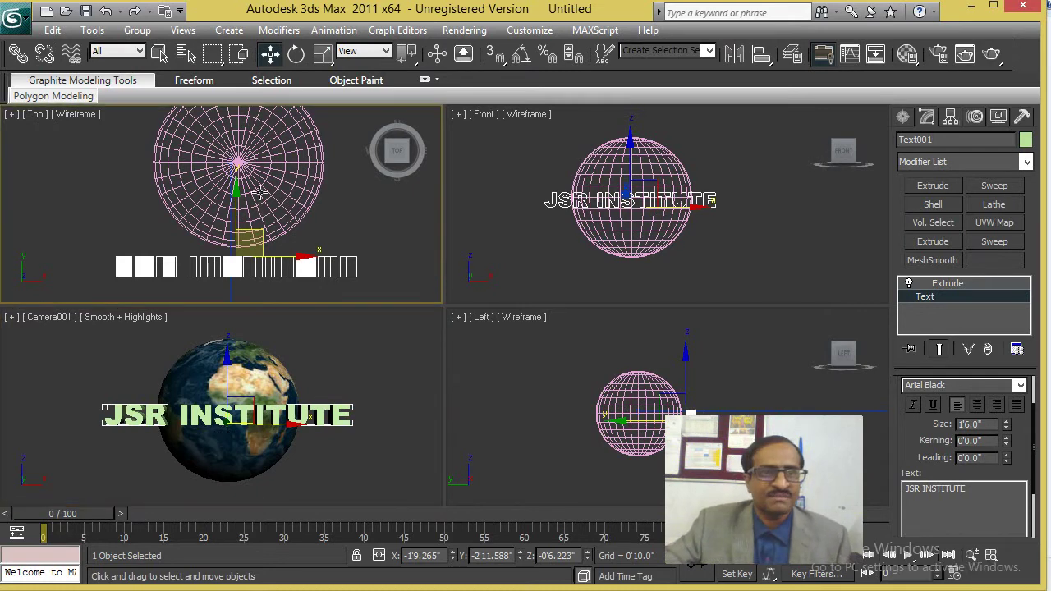
scroll(258, 210, "down", 1)
scroll(259, 210, "down", 1)
scroll(258, 210, "down", 1)
middle_click_drag(258, 210, 172, 252)
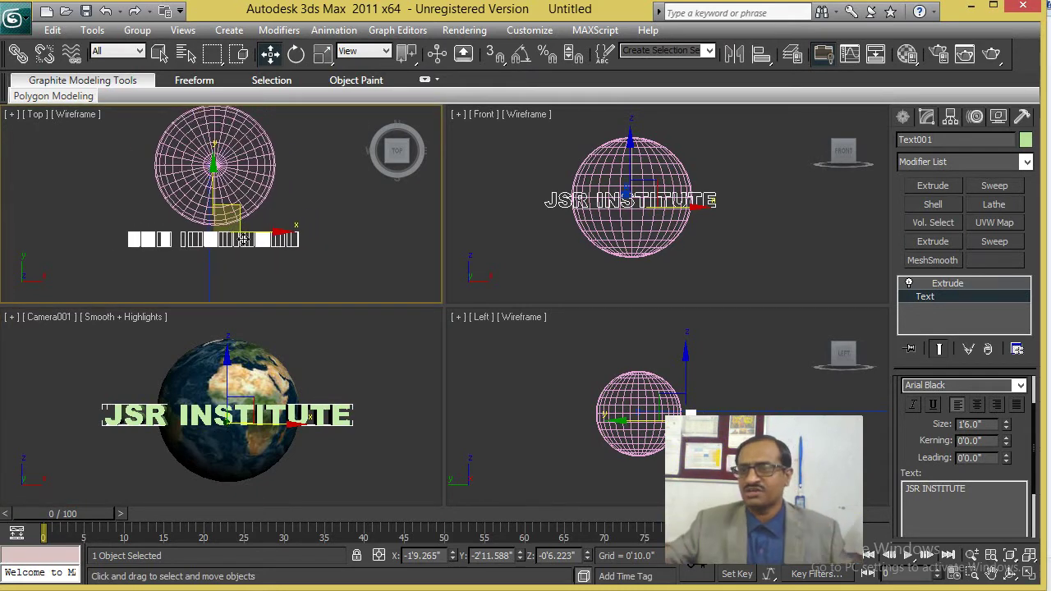
left_click(946, 284)
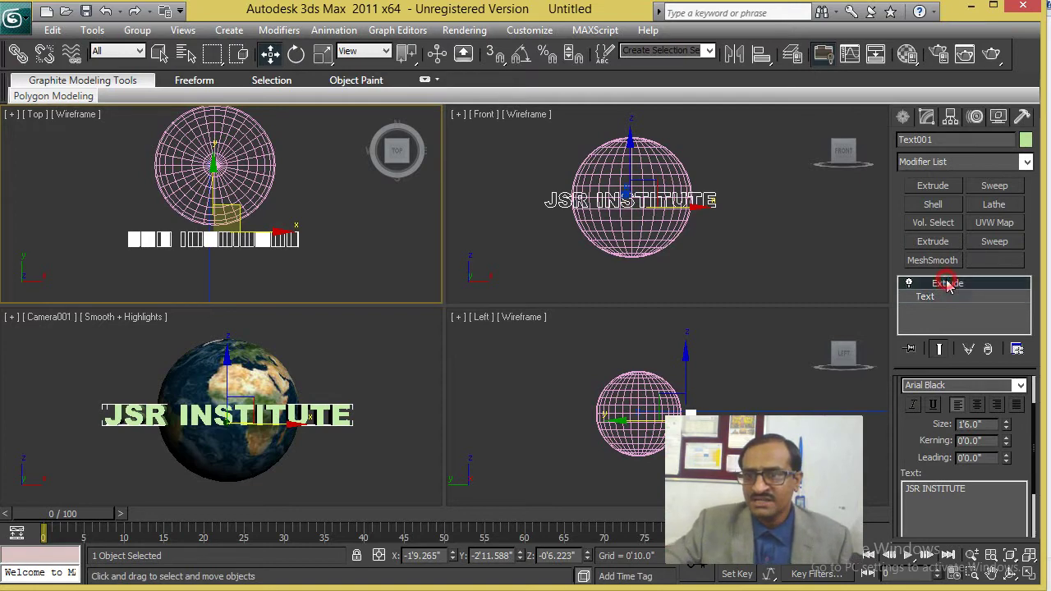
Add a Bend modifier to the text on the X axis, angle about 110 degrees (107.5).
left_click(981, 162)
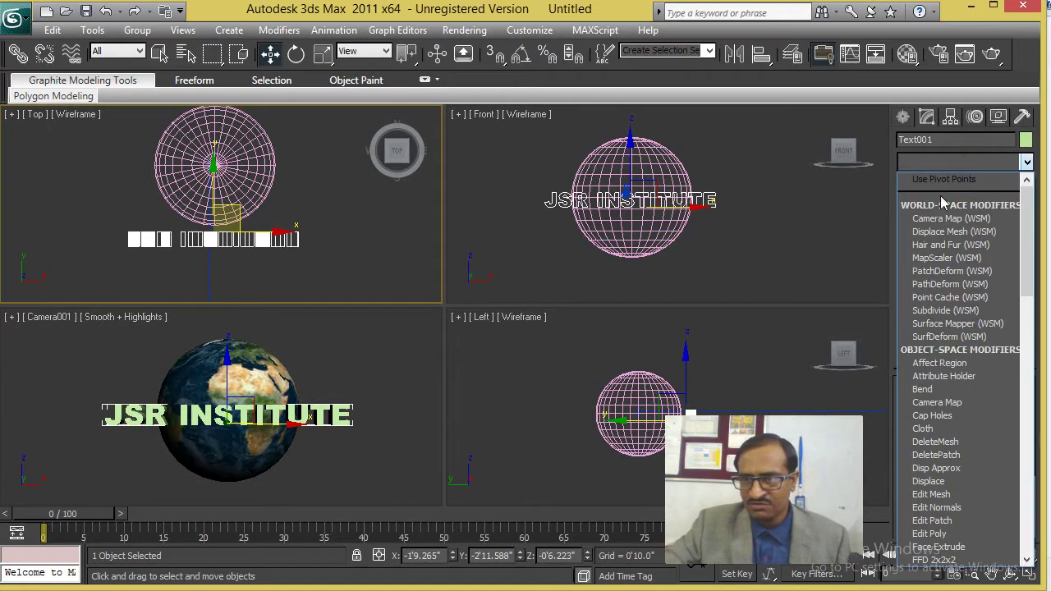
left_click(927, 389)
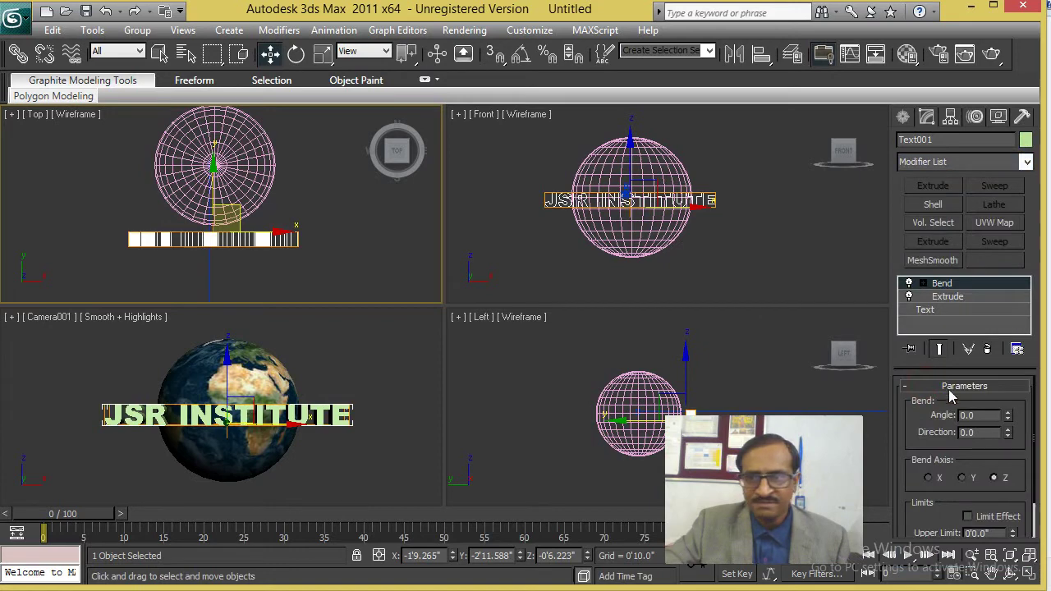
left_click_drag(1010, 418, 1000, 367)
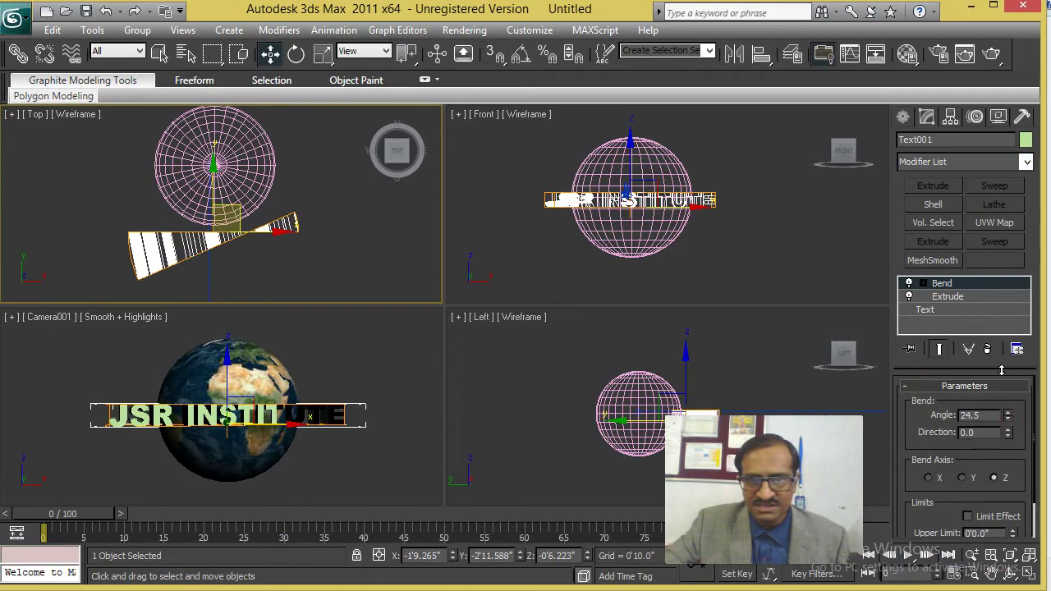
left_click(931, 478)
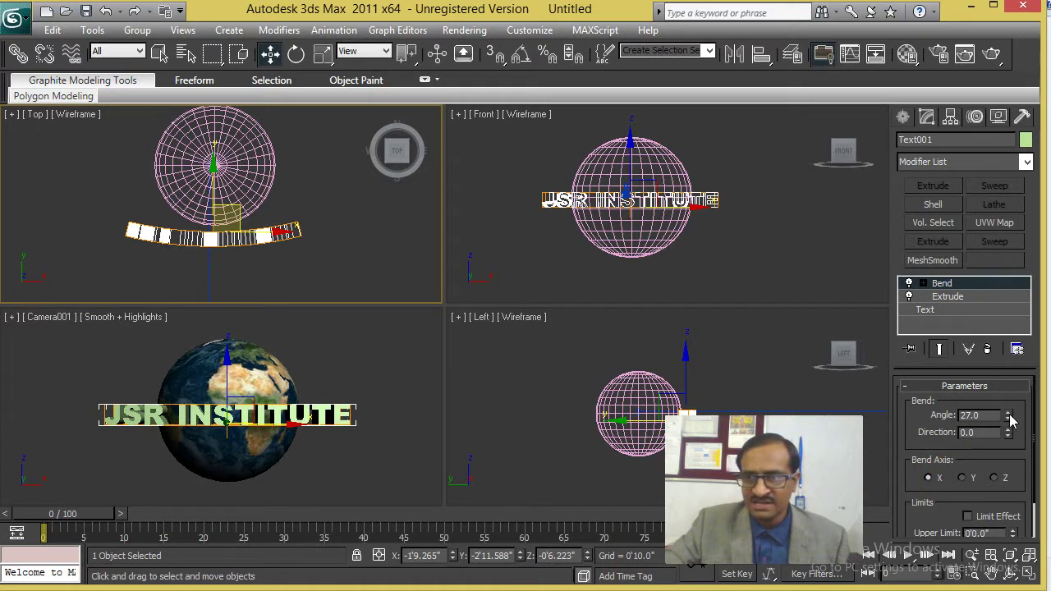
left_click_drag(1012, 421, 1010, 361)
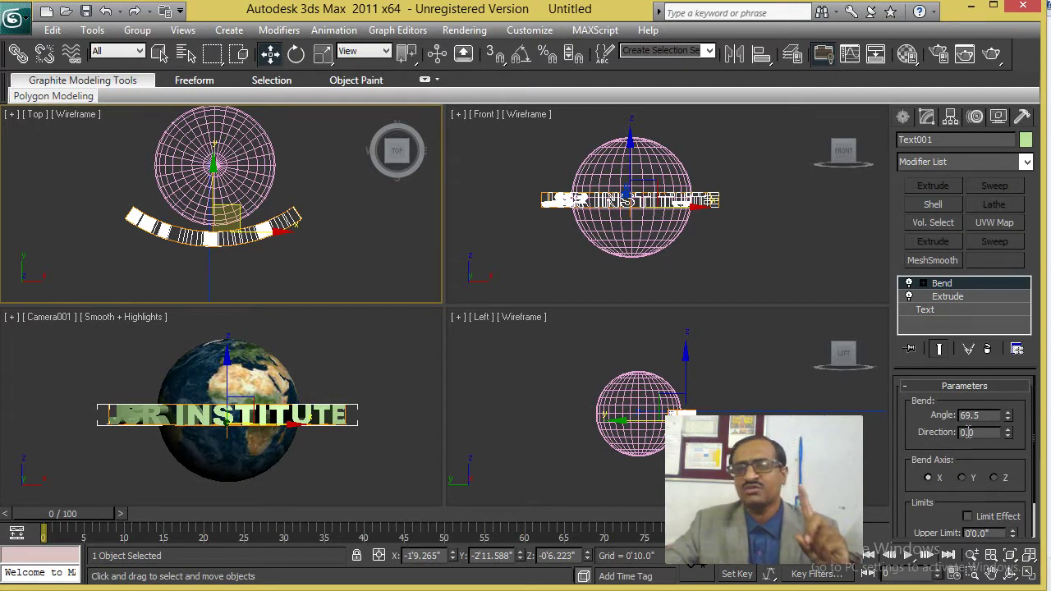
left_click_drag(1010, 419, 1009, 386)
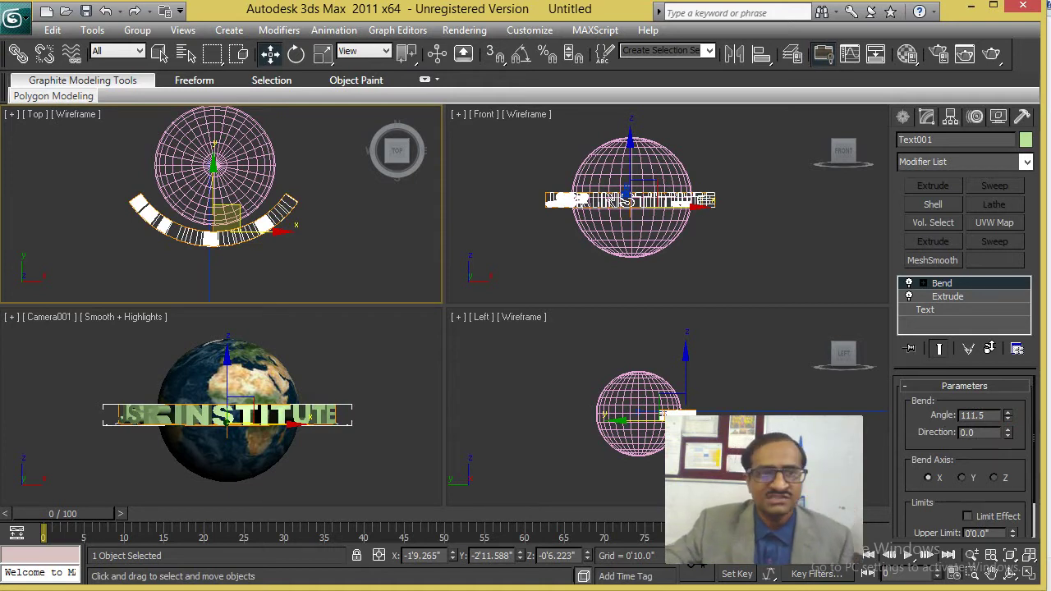
Reduce the text's Extrude amount to 0'2.0" to thin the lettering.
left_click(967, 299)
left_click_drag(1011, 411, 1013, 421)
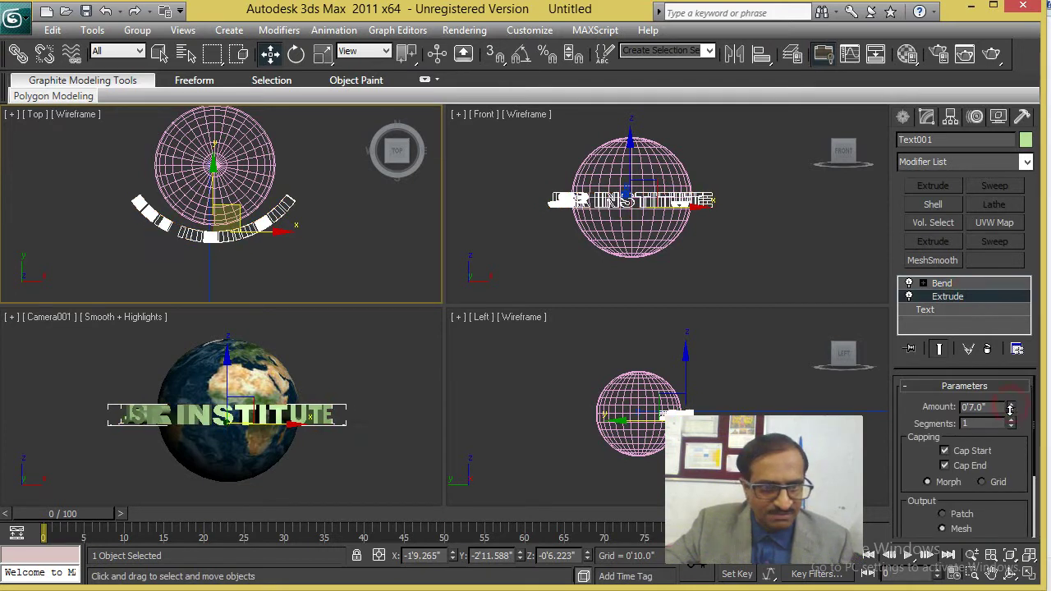
left_click_drag(1014, 419, 1013, 419)
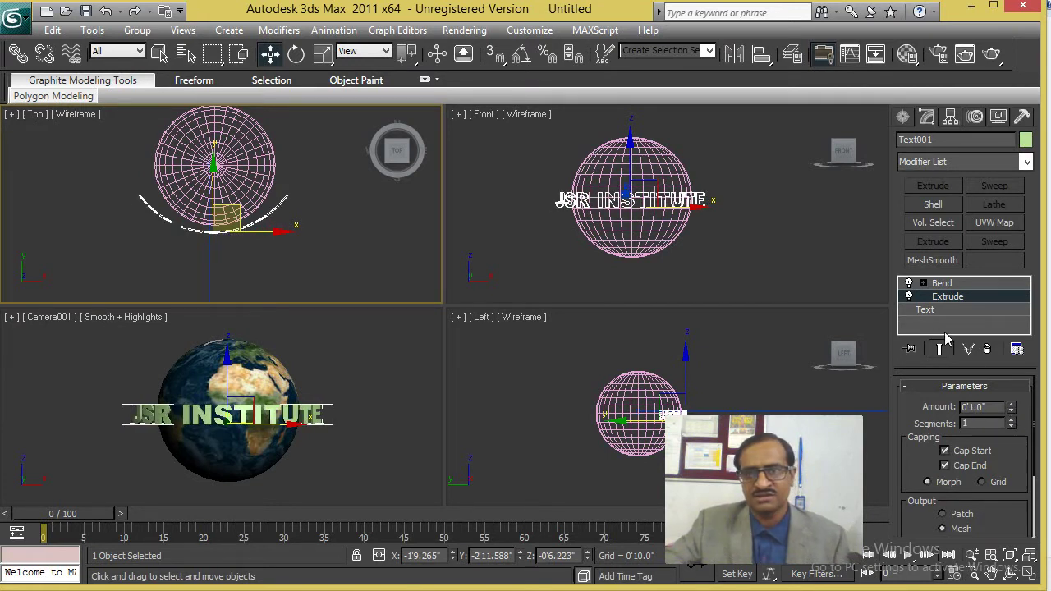
left_click_drag(1012, 406, 1014, 370)
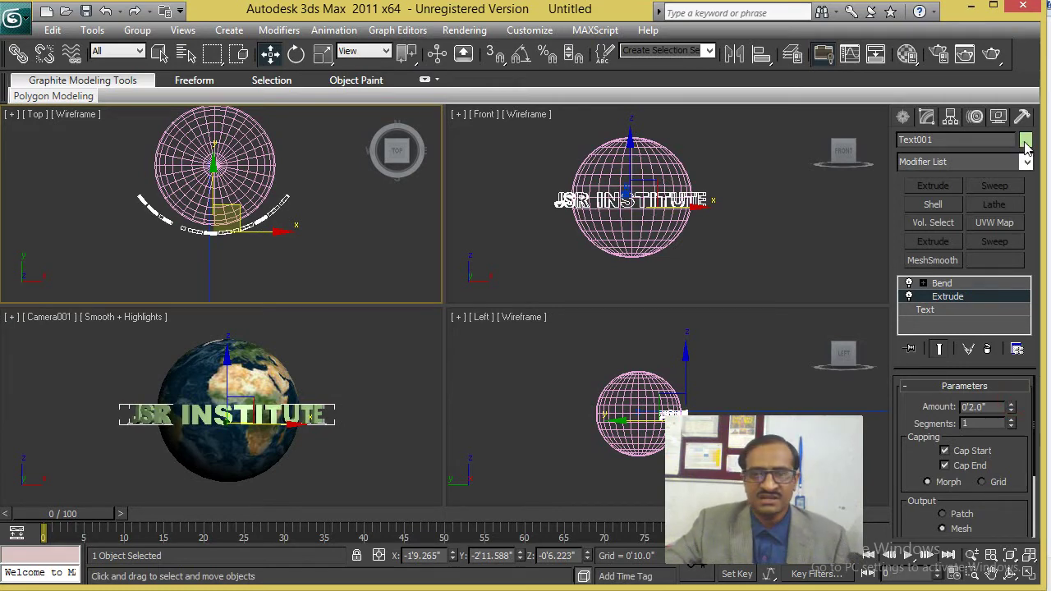
left_click(907, 54)
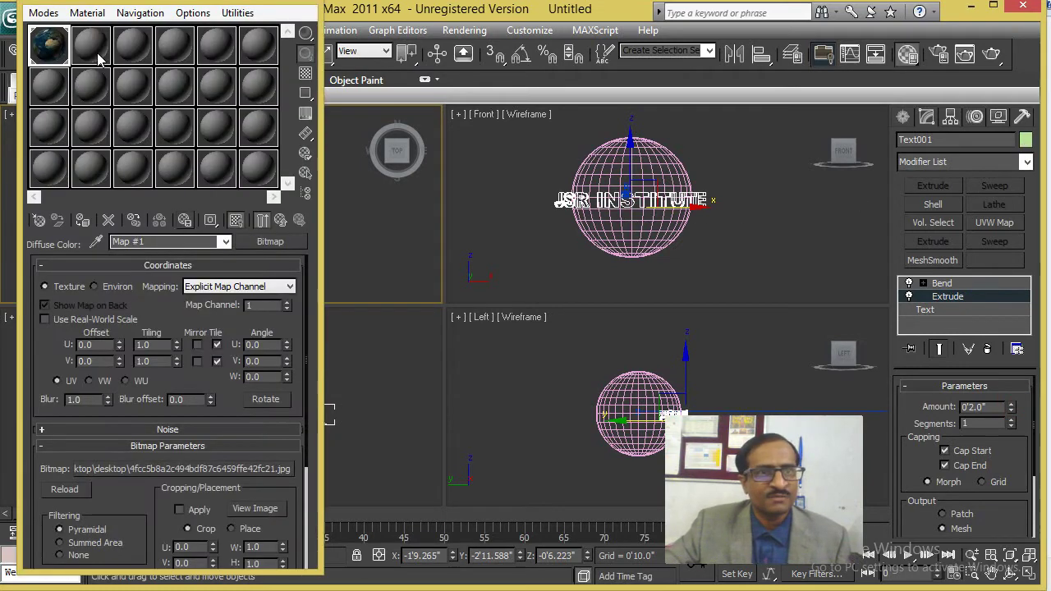
Assign material slot 2 to the text with red diffuse, specular level 48 and glossiness 42.
left_click(98, 46)
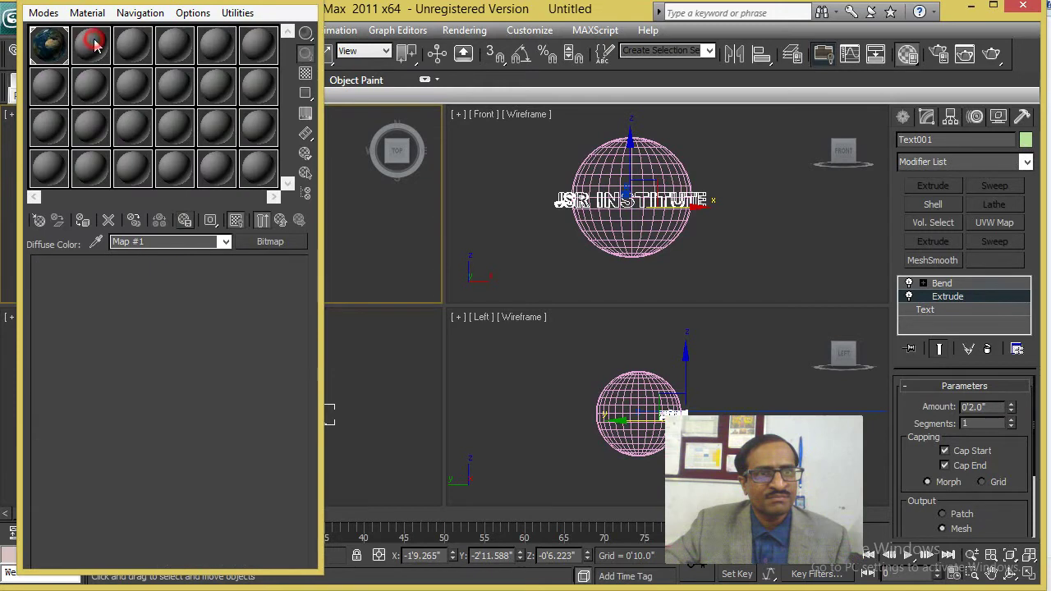
left_click(88, 222)
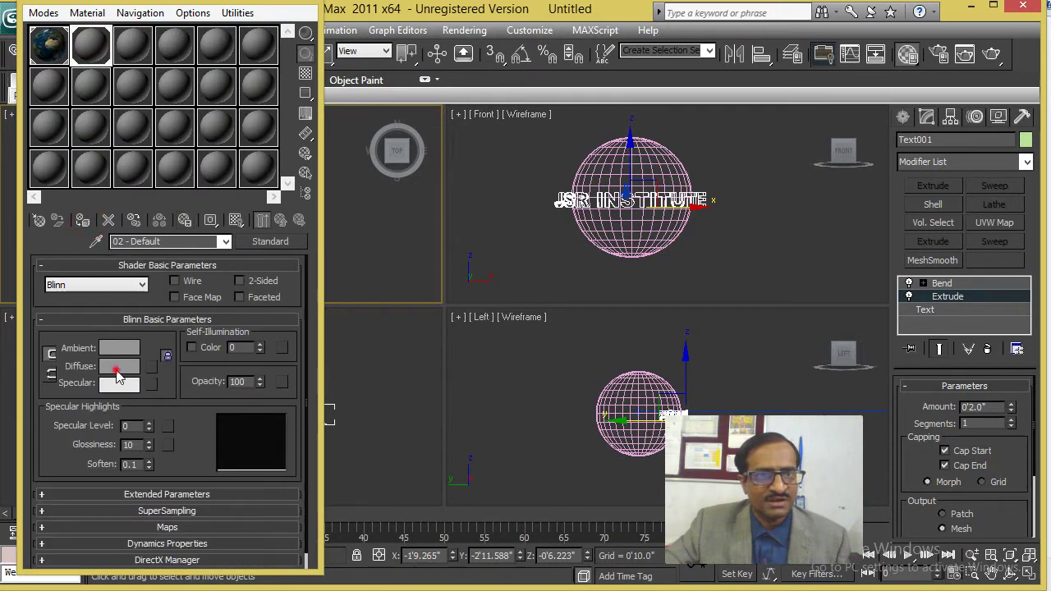
left_click(118, 370)
left_click_drag(365, 80, 325, 82)
left_click_drag(474, 151, 474, 85)
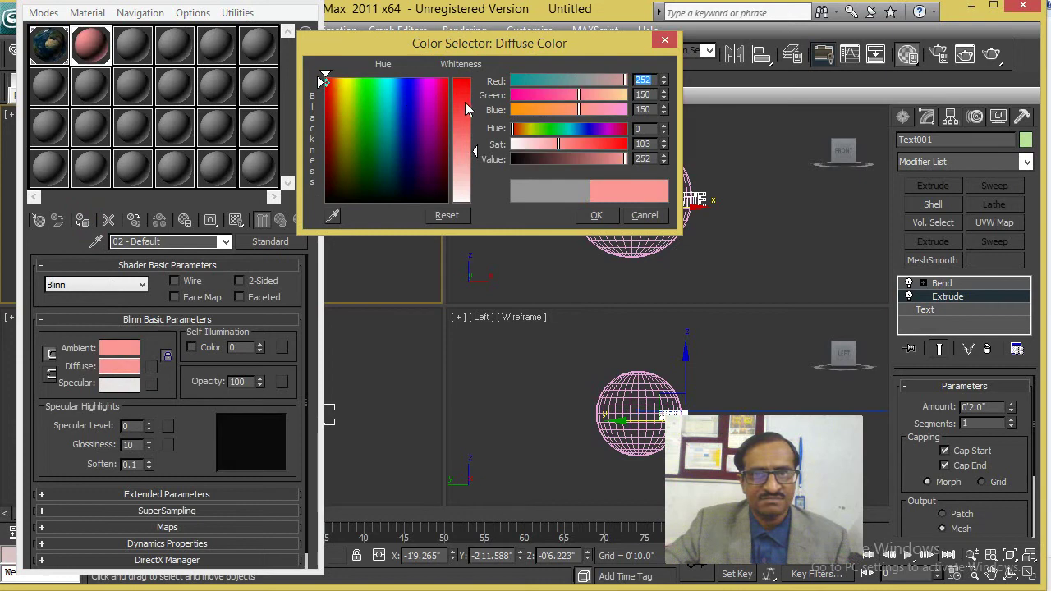
left_click(597, 215)
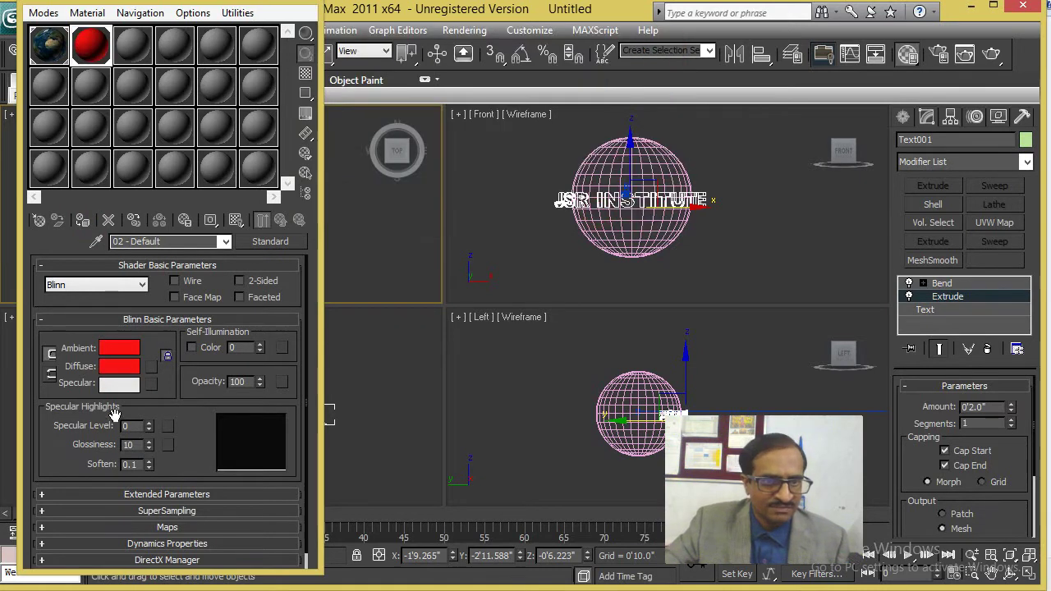
left_click_drag(152, 428, 156, 410)
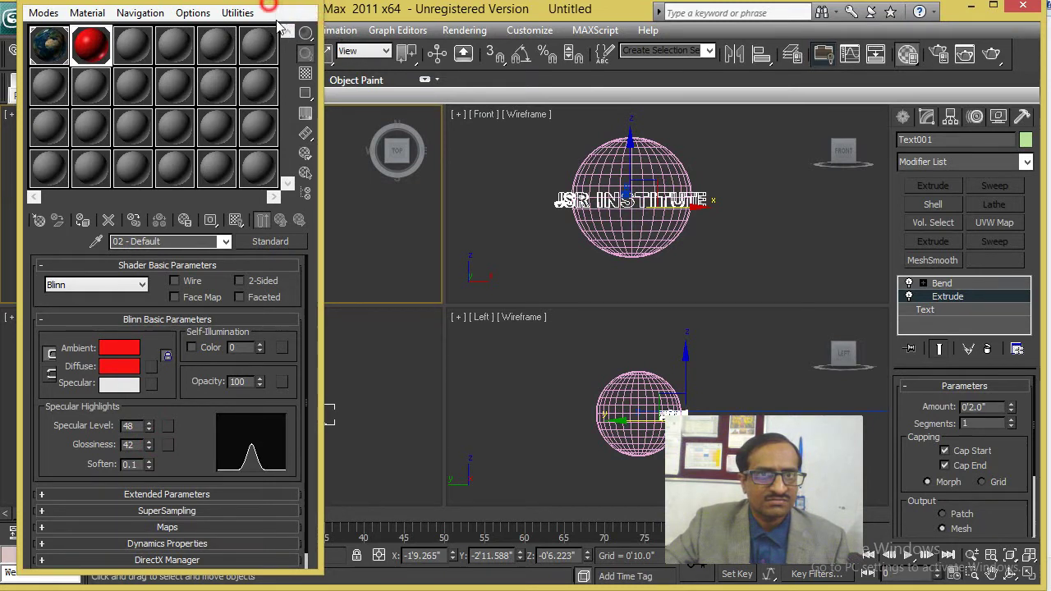
left_click_drag(269, 6, 676, 51)
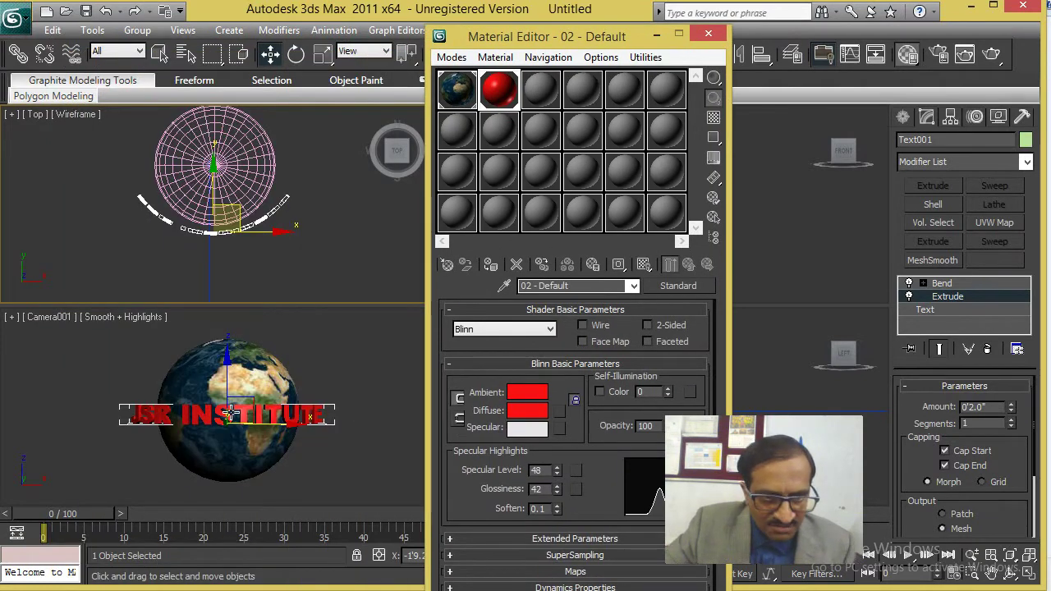
left_click(709, 35)
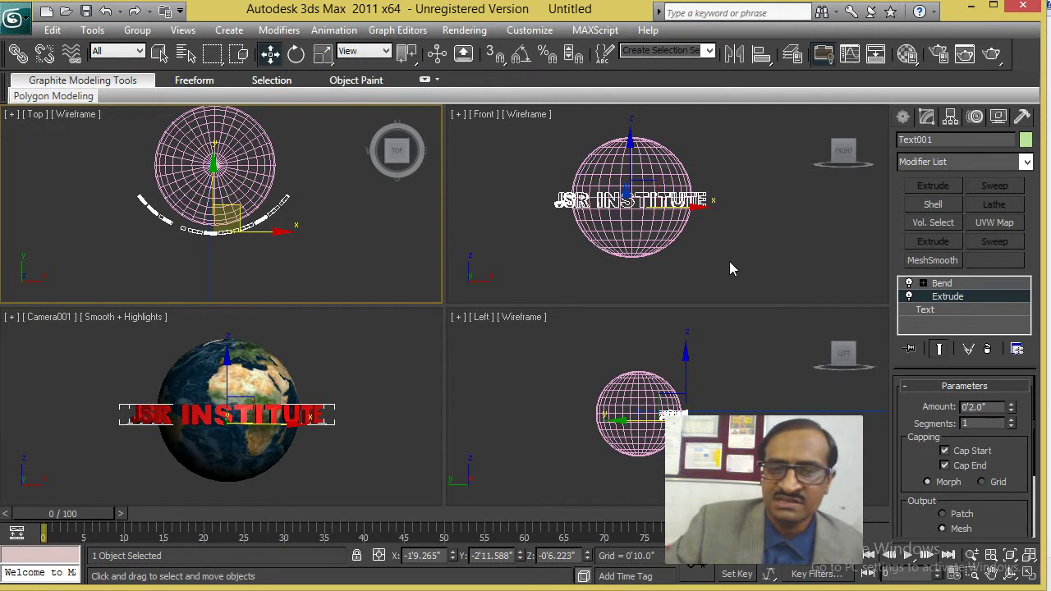
Create a standard omni light below-left of the globe in the Top view.
left_click(901, 118)
left_click(949, 144)
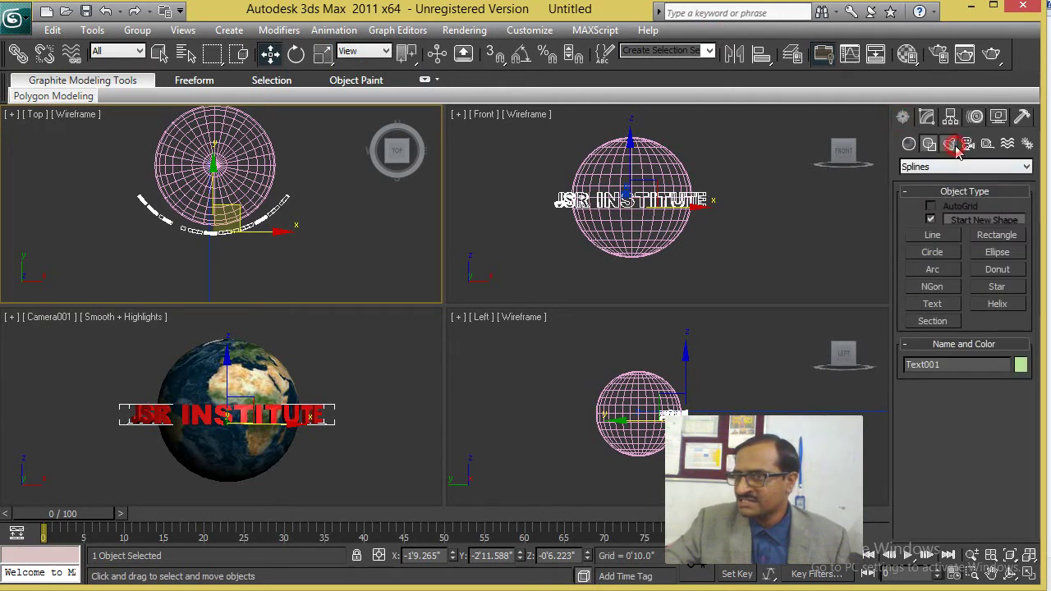
left_click(955, 167)
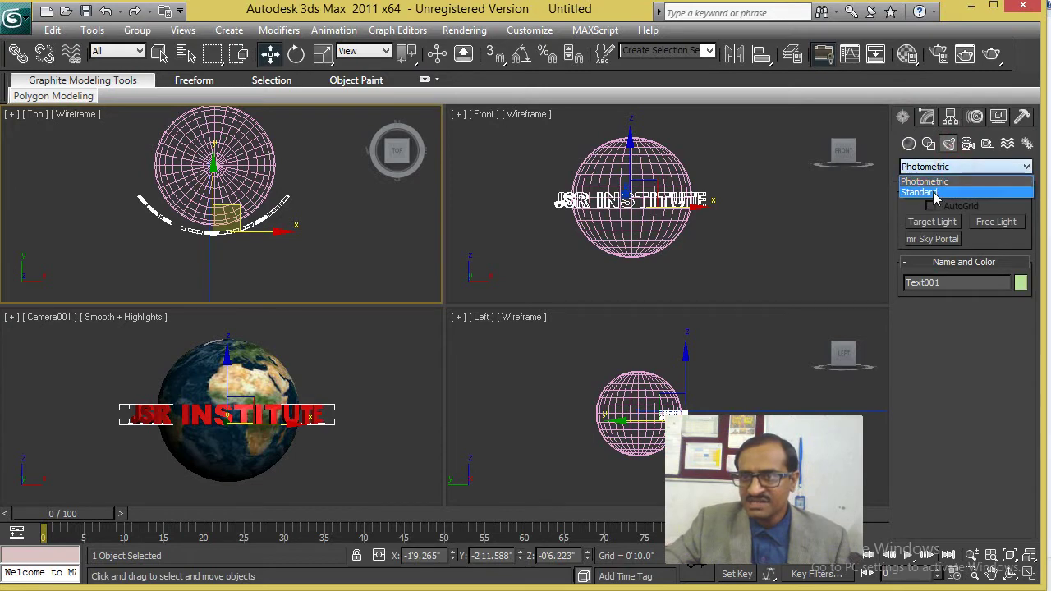
left_click(936, 185)
left_click(932, 257)
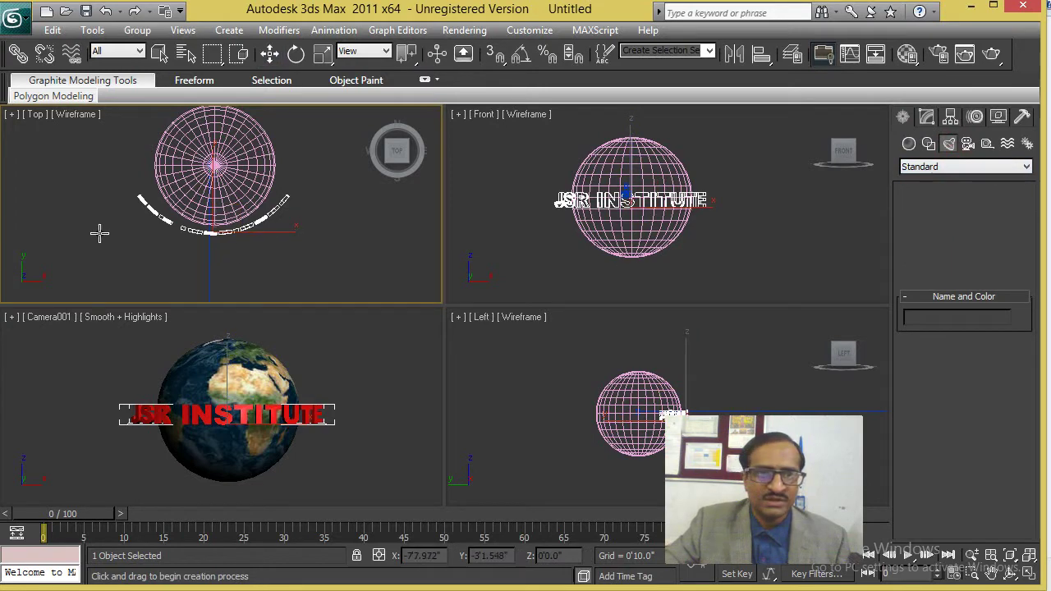
scroll(215, 194, "down", 5)
left_click_drag(82, 269, 63, 261)
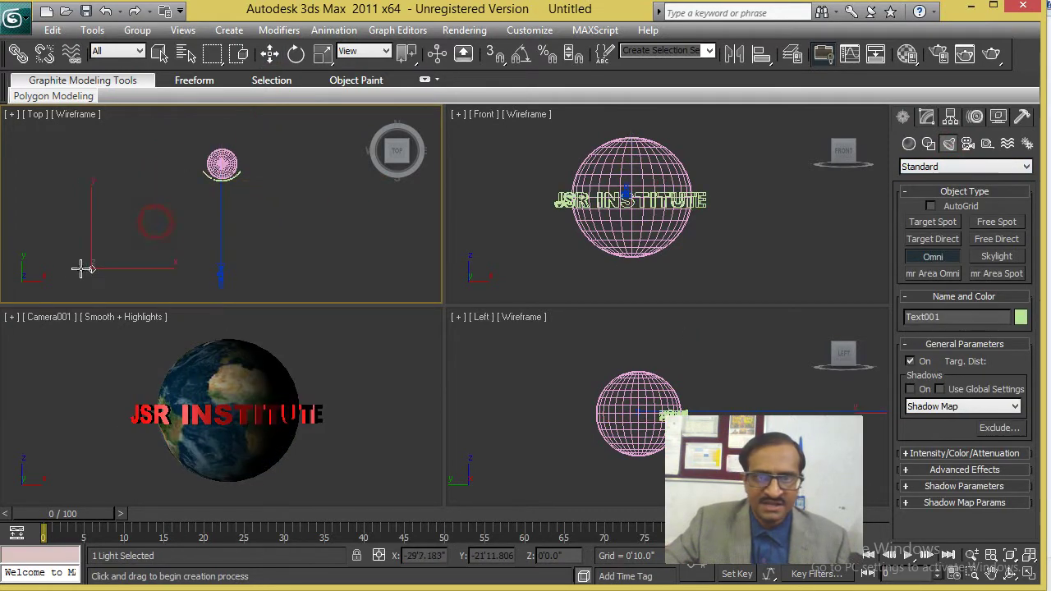
Move the omni light up above the earth and reposition it in the Top view.
left_click(270, 53)
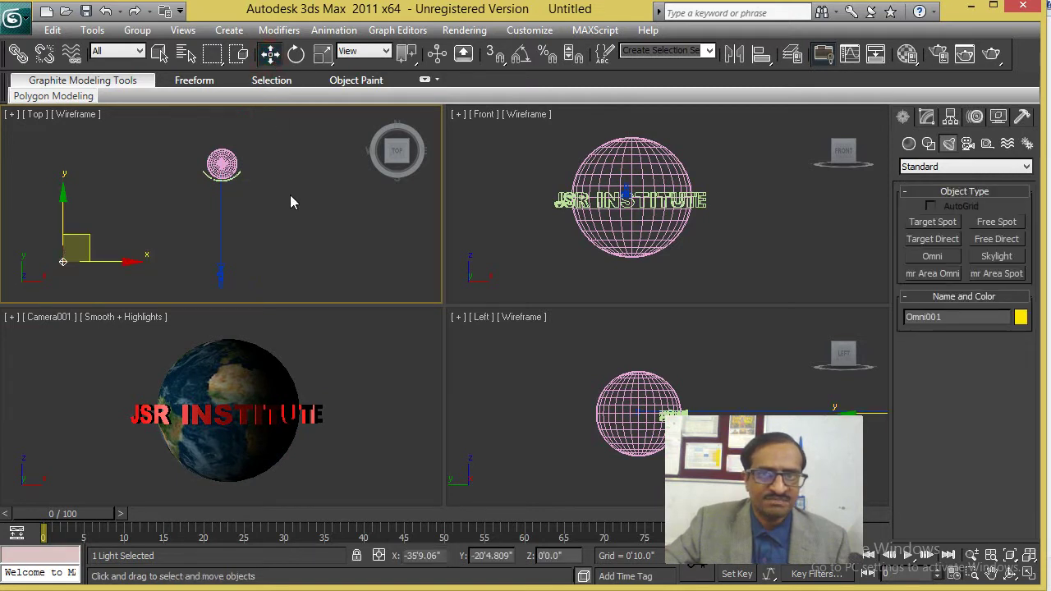
scroll(579, 218, "down", 3)
scroll(590, 218, "down", 2)
left_click_drag(539, 175, 537, 164)
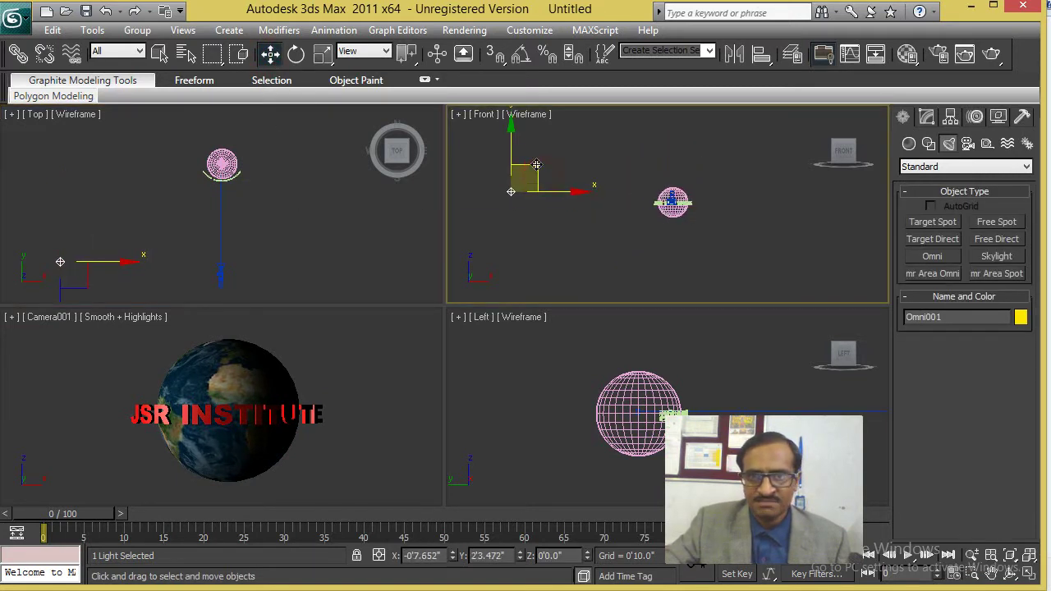
middle_click_drag(85, 214, 87, 200)
Shift-copy the light twice to get three omni lights around the earth, then render a preview.
mouse_move(77, 209)
left_mouse_down("shift")
mouse_move(405, 285)
mouse_move(334, 289)
left_mouse_up("shift")
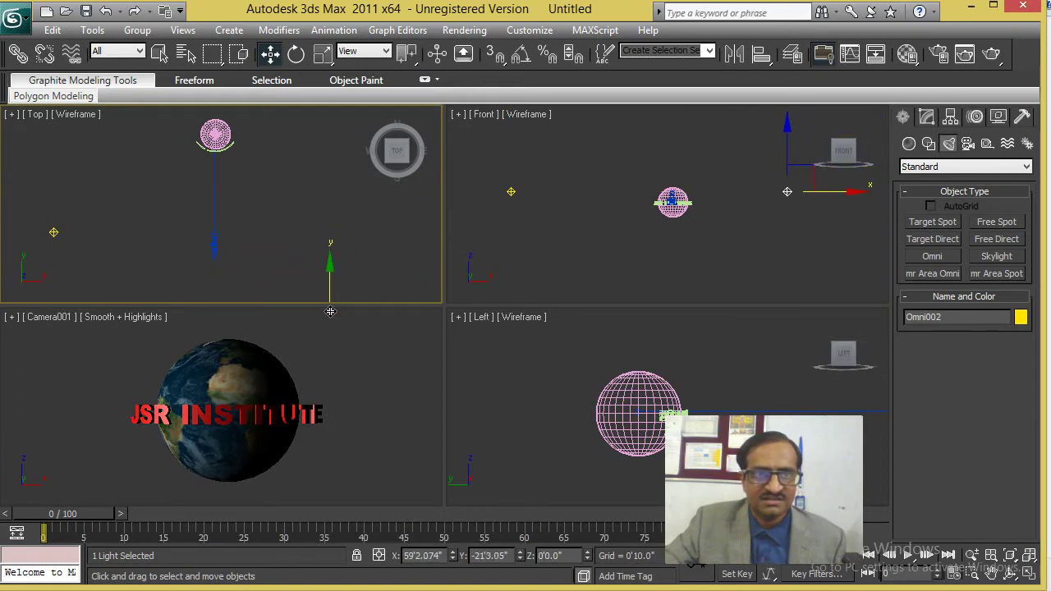
left_click(522, 370)
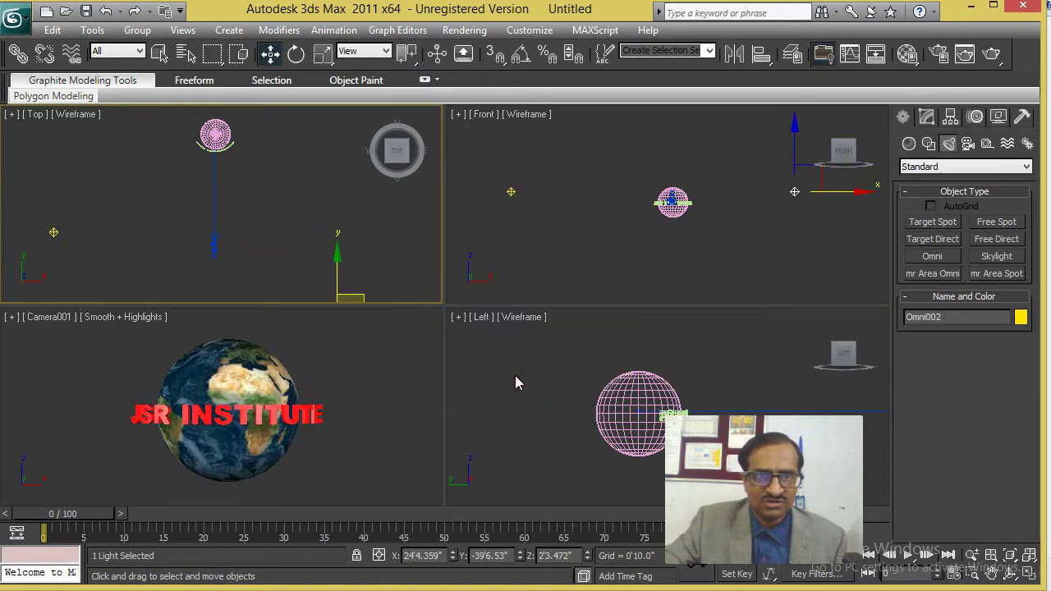
scroll(319, 218, "down", 5)
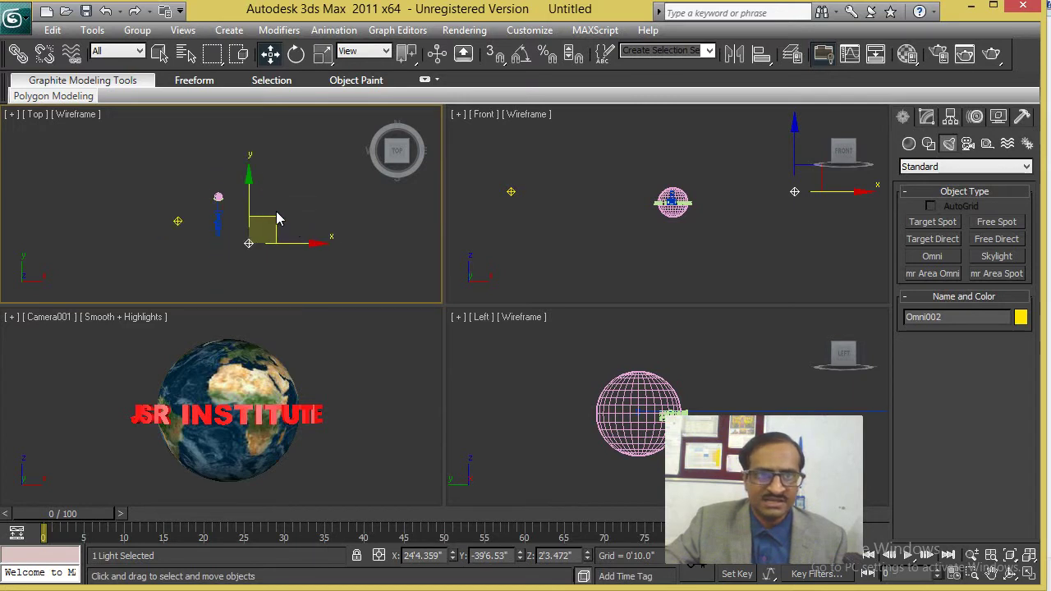
left_click_drag(272, 213, 222, 111, "shift")
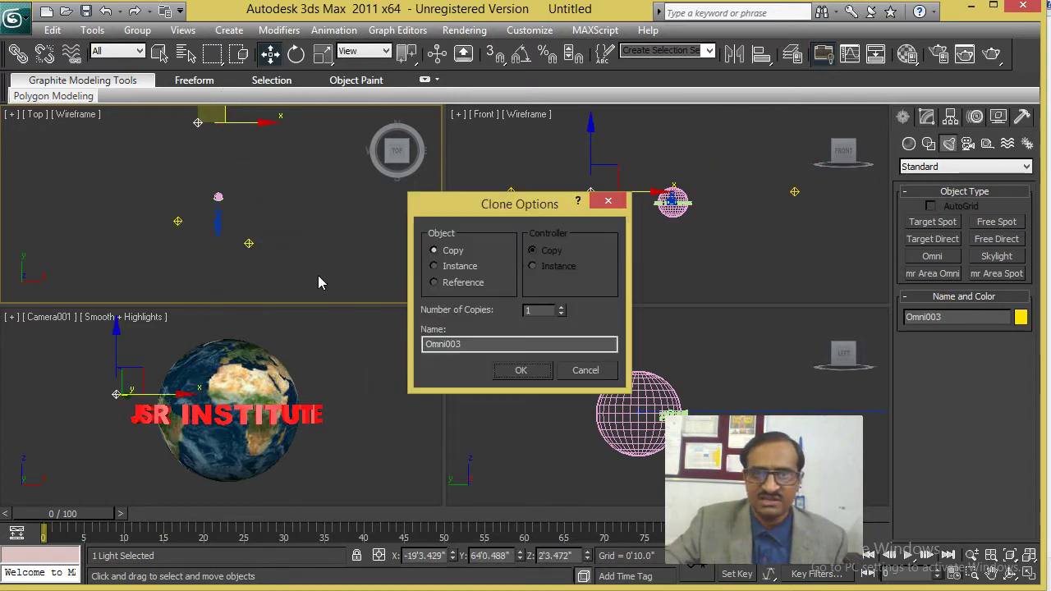
left_click(515, 371)
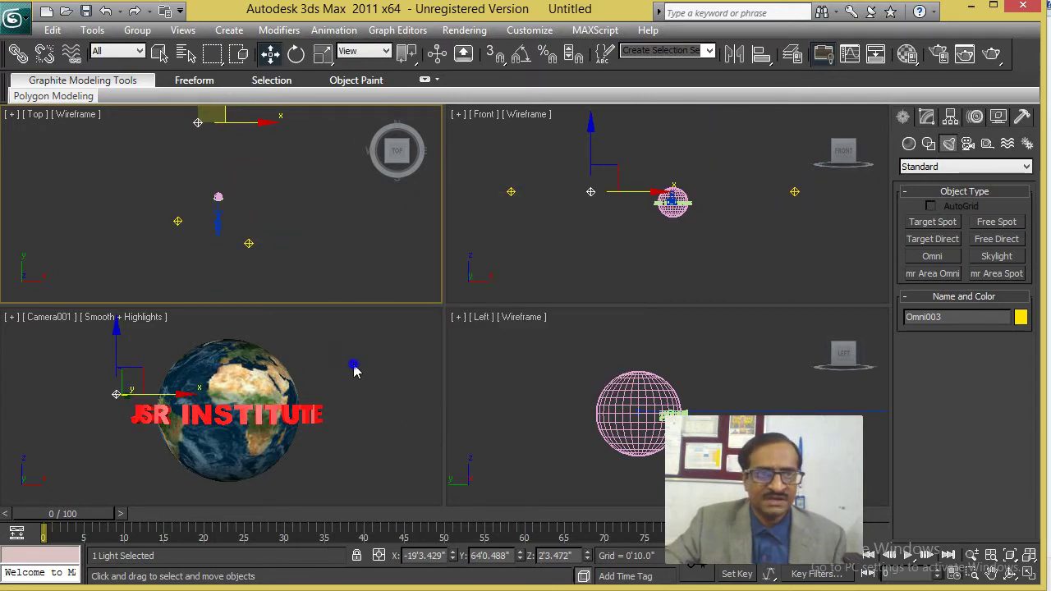
key("shift+q")
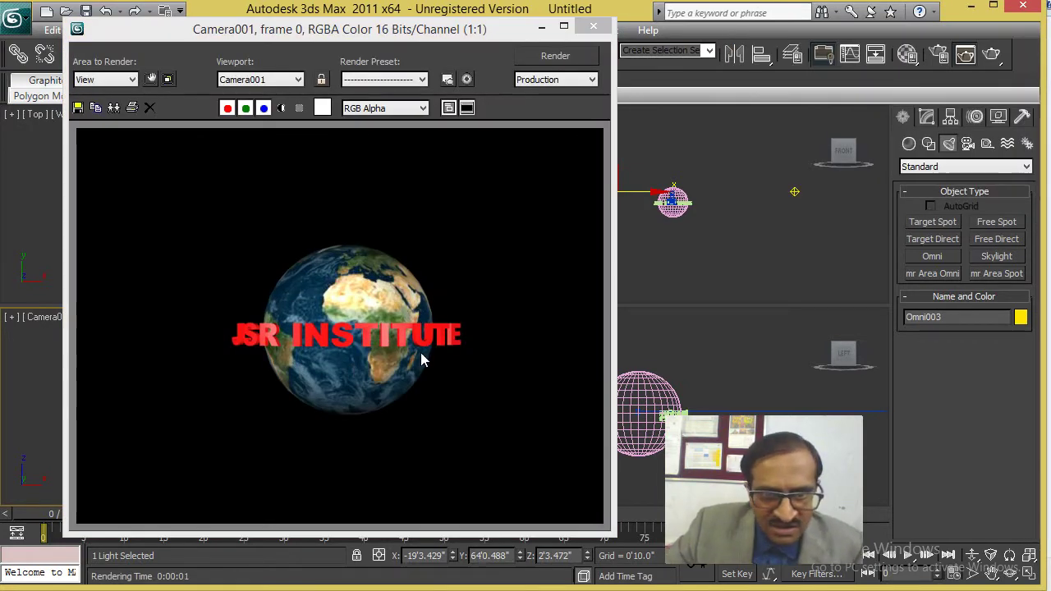
left_click(594, 27)
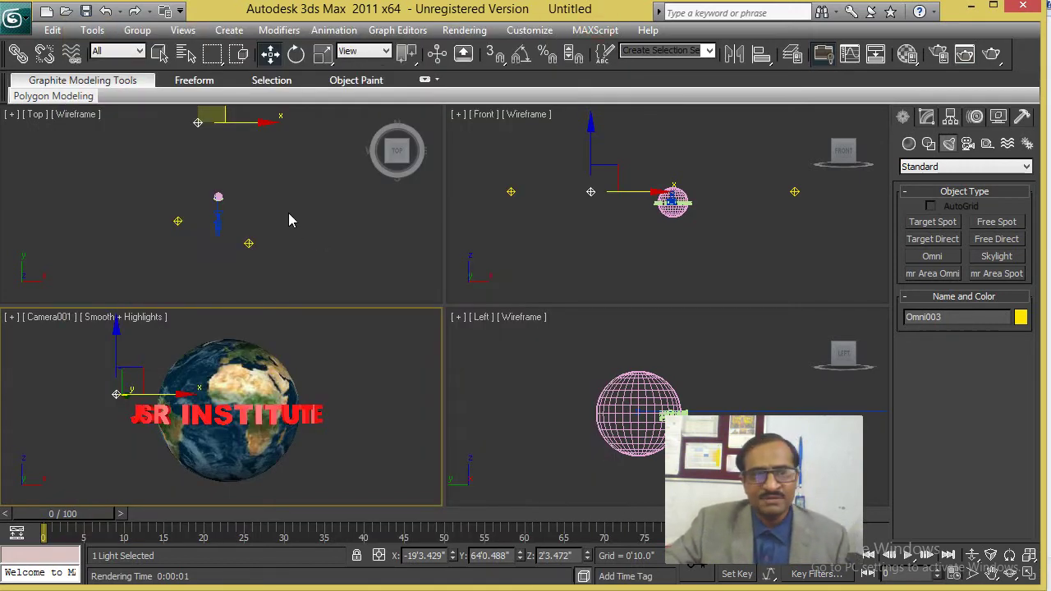
left_click(264, 210)
scroll(215, 233, "up", 5)
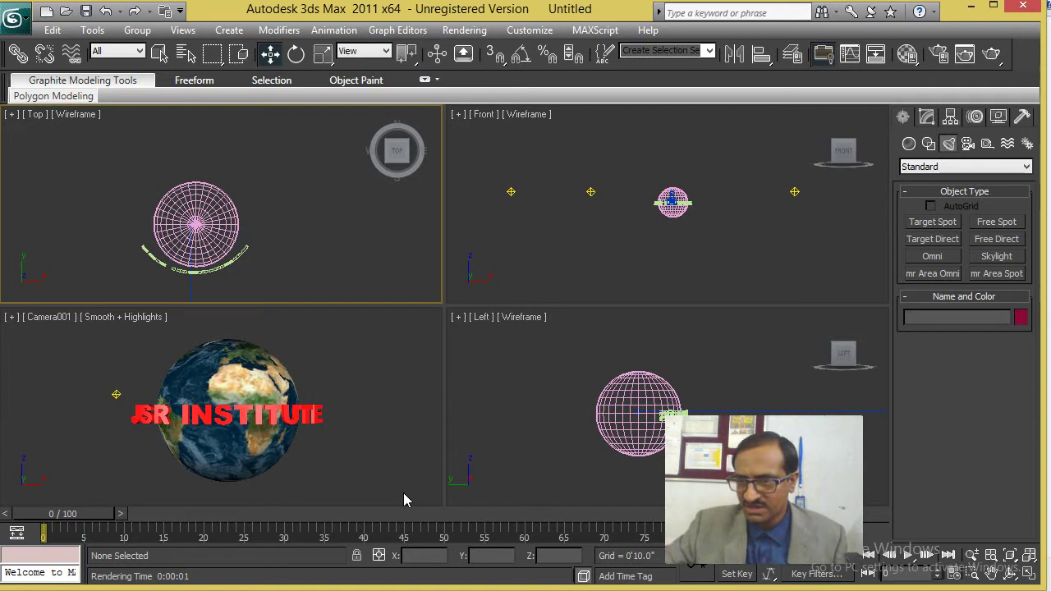
Set the animation length to 150 frames in Time Configuration.
left_click(948, 574)
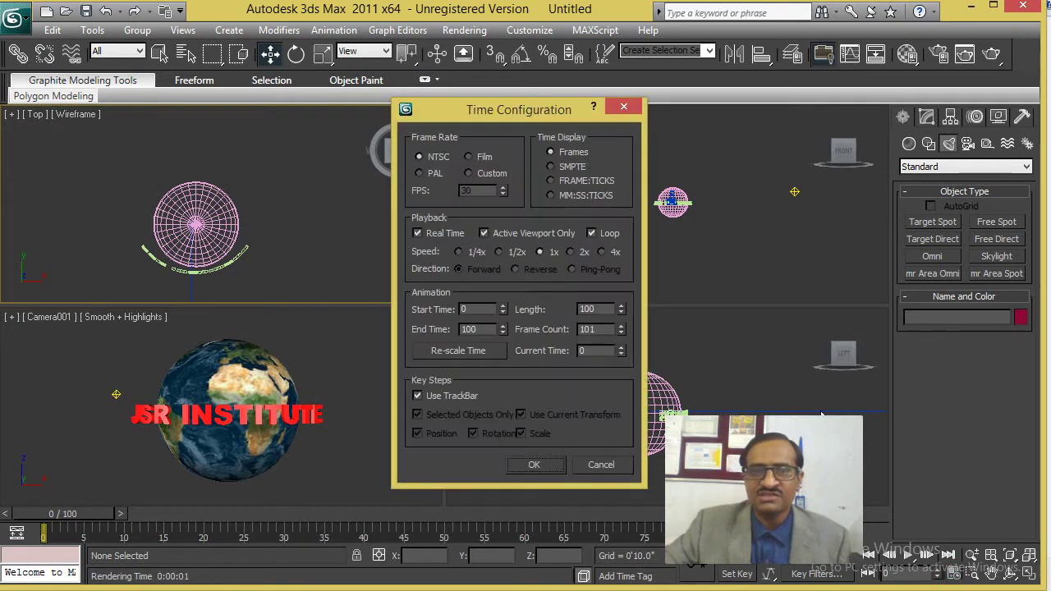
left_click_drag(470, 115, 310, 114)
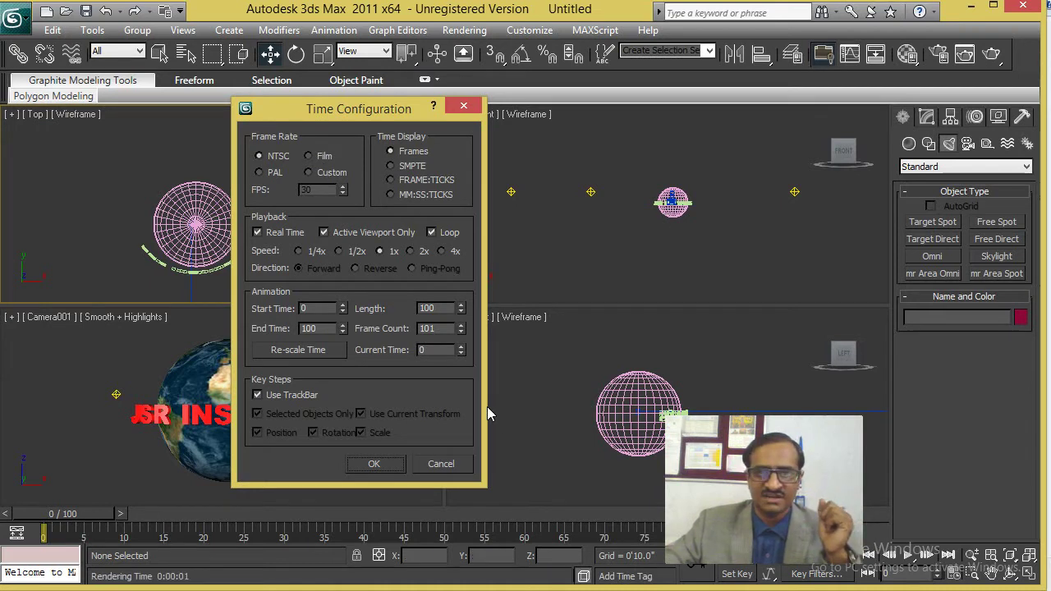
double_click(442, 307)
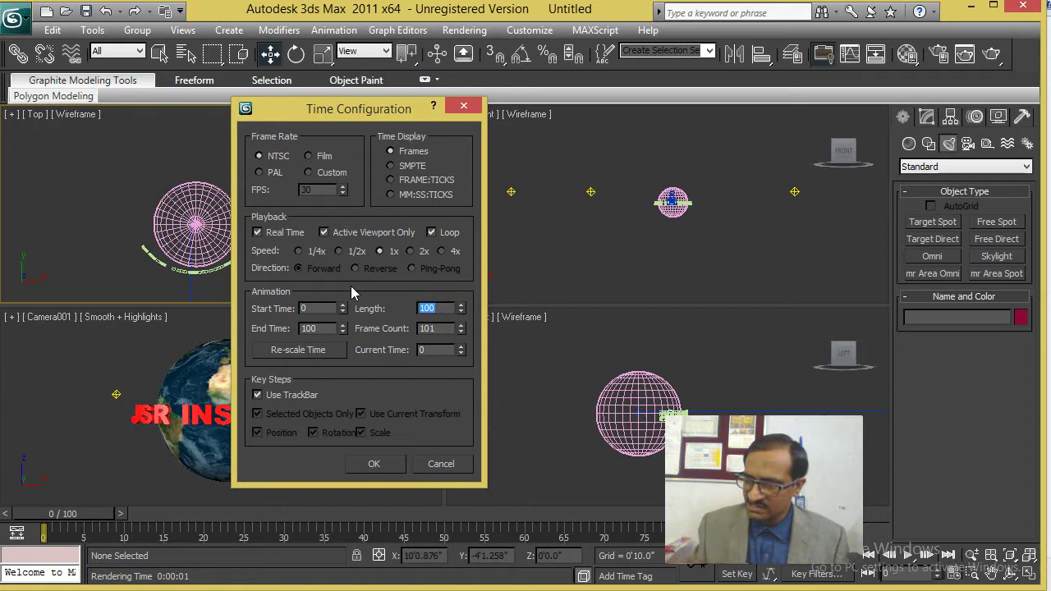
type("150")
key("Return")
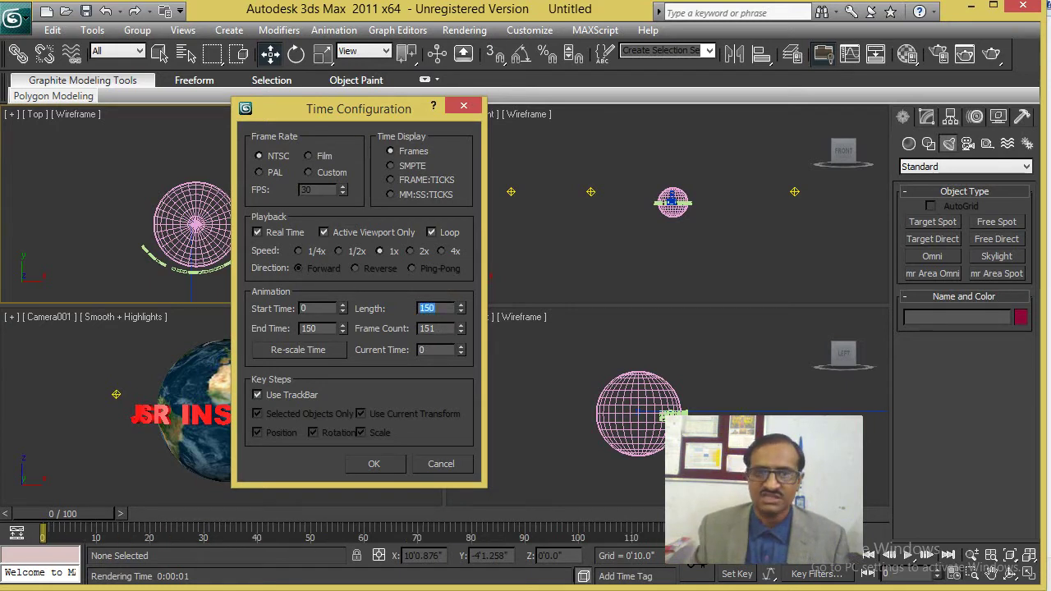
left_click(374, 464)
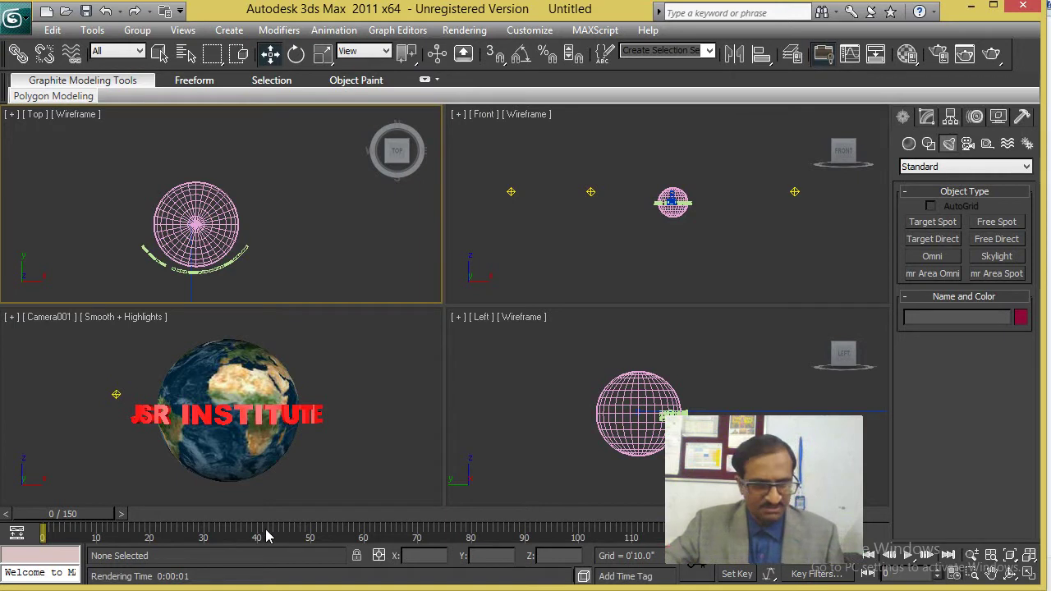
With Auto Key on, rotate Sphere001 360 degrees about Z at frame 150.
key("n")
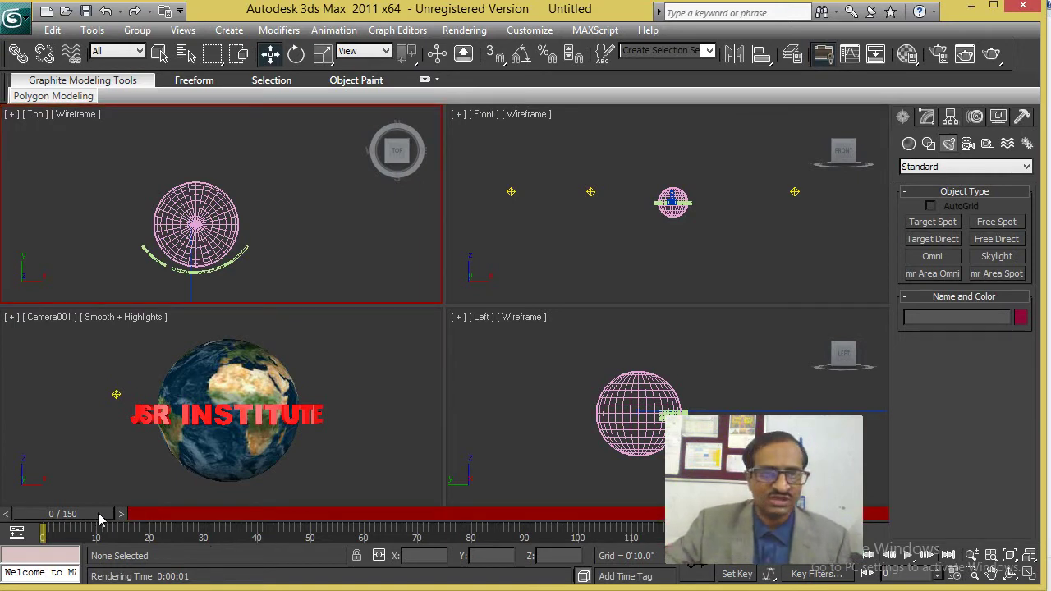
left_click(211, 196)
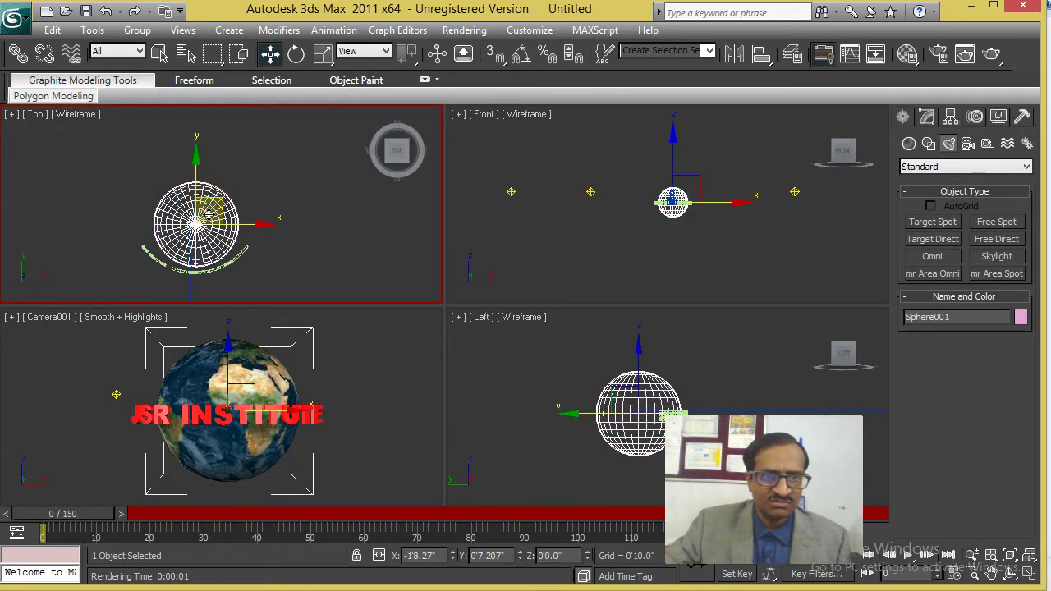
mouse_move(78, 518)
left_mouse_down()
mouse_move(579, 518)
mouse_move(895, 532)
left_mouse_up()
key("w")
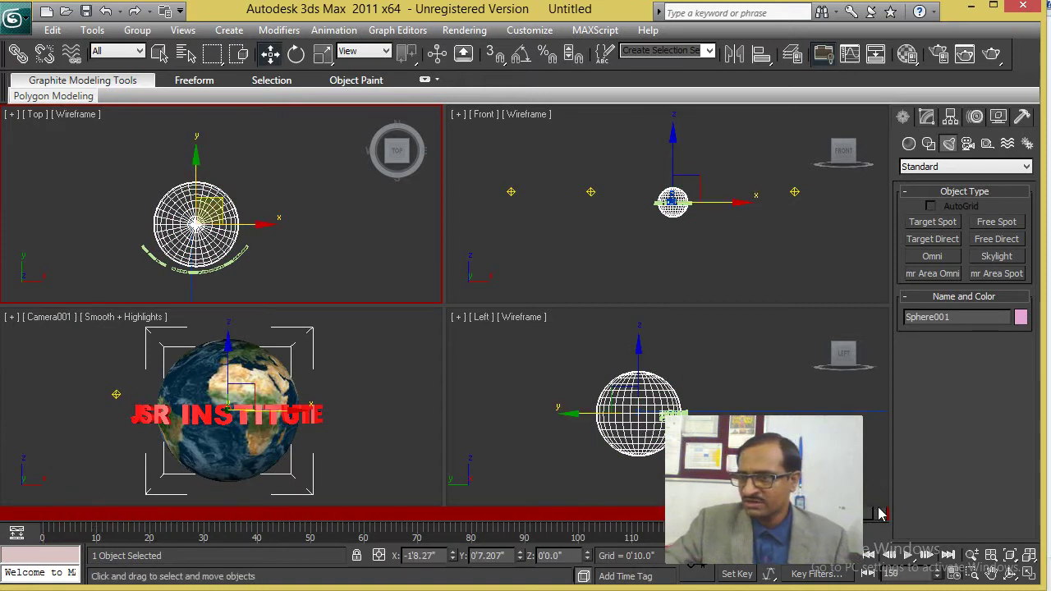
left_click(294, 54)
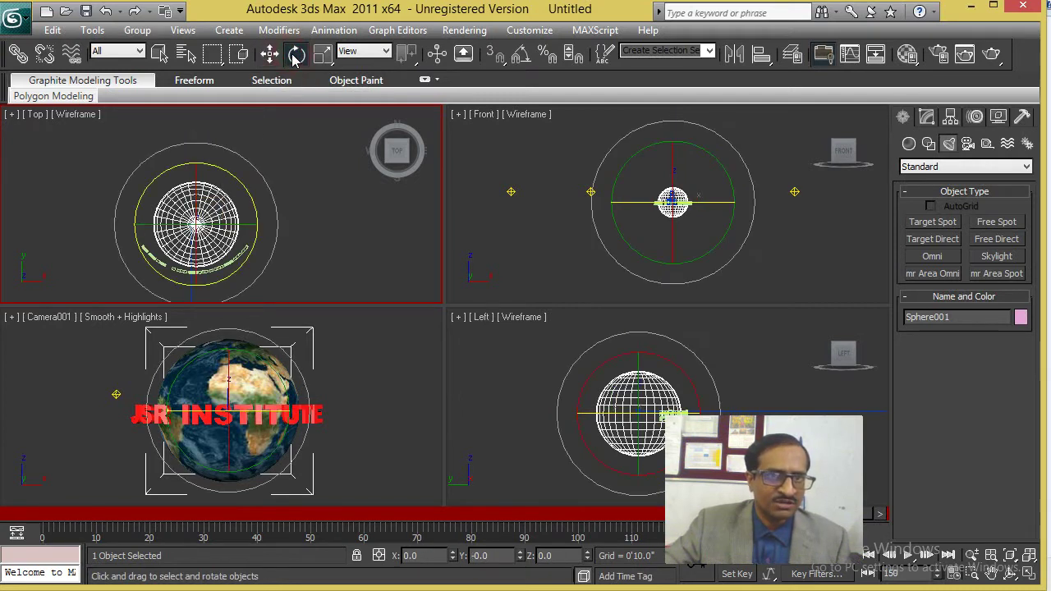
right_click(295, 56)
left_click(279, 198)
type("3")
key("Return")
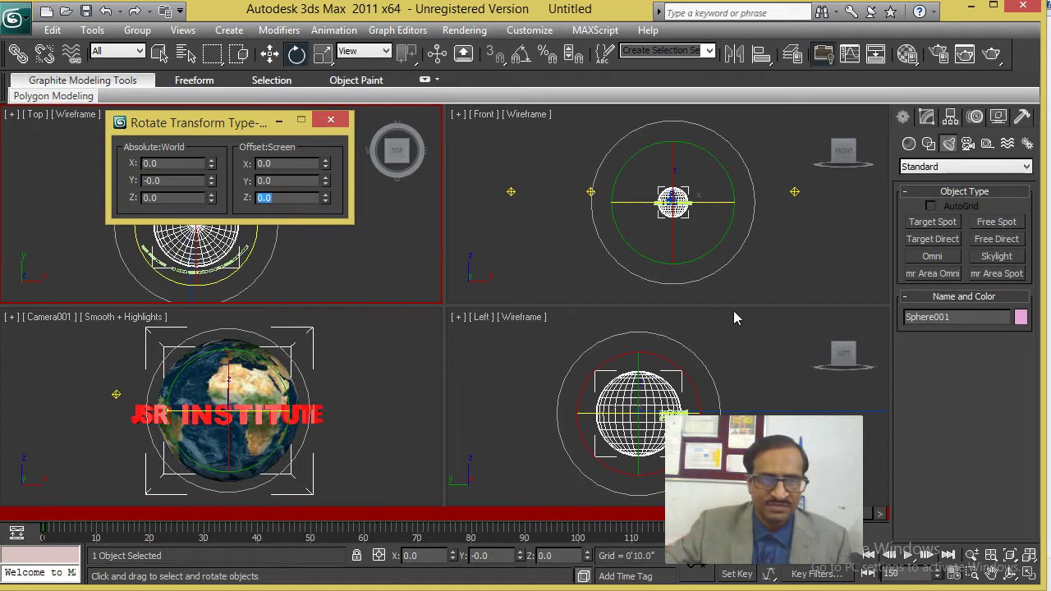
Scrub and play back the earth's spin, then deselect and rewind to frame 0.
left_click_drag(50, 515, 640, 507)
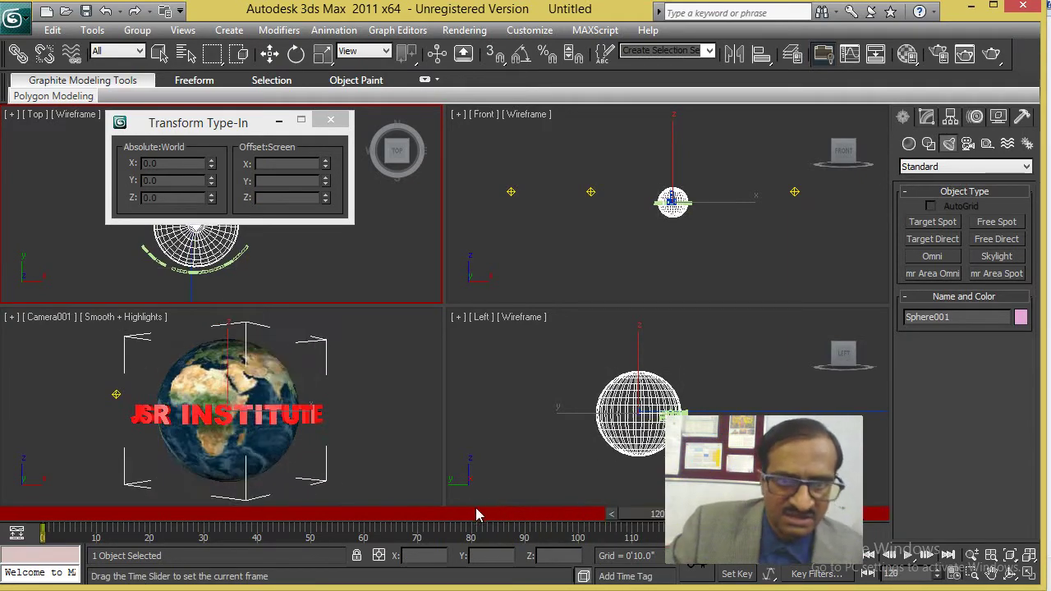
left_click_drag(641, 507, 284, 513)
key("Home")
key("e")
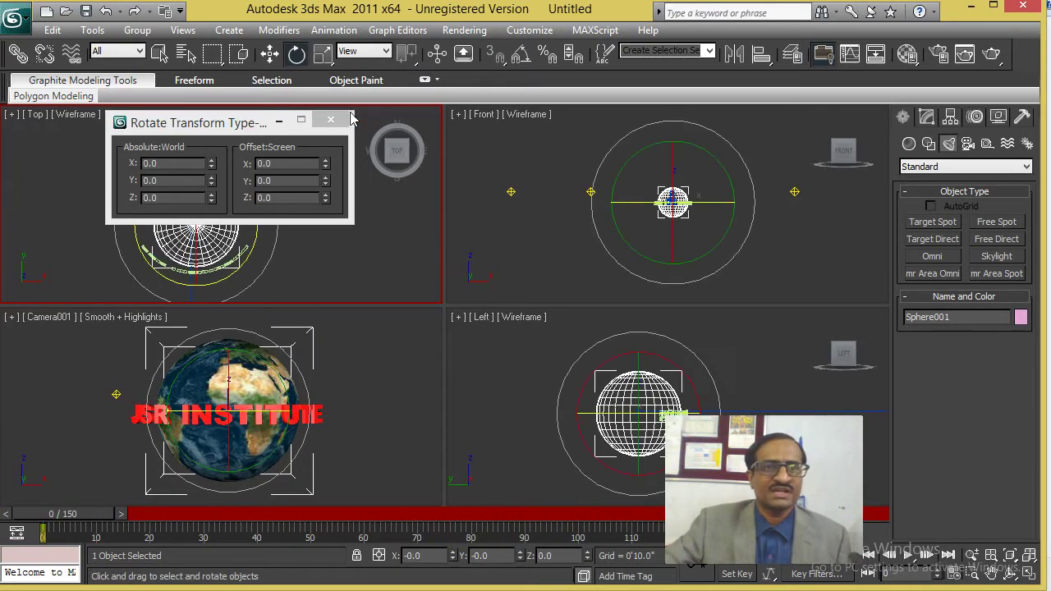
left_click(342, 125)
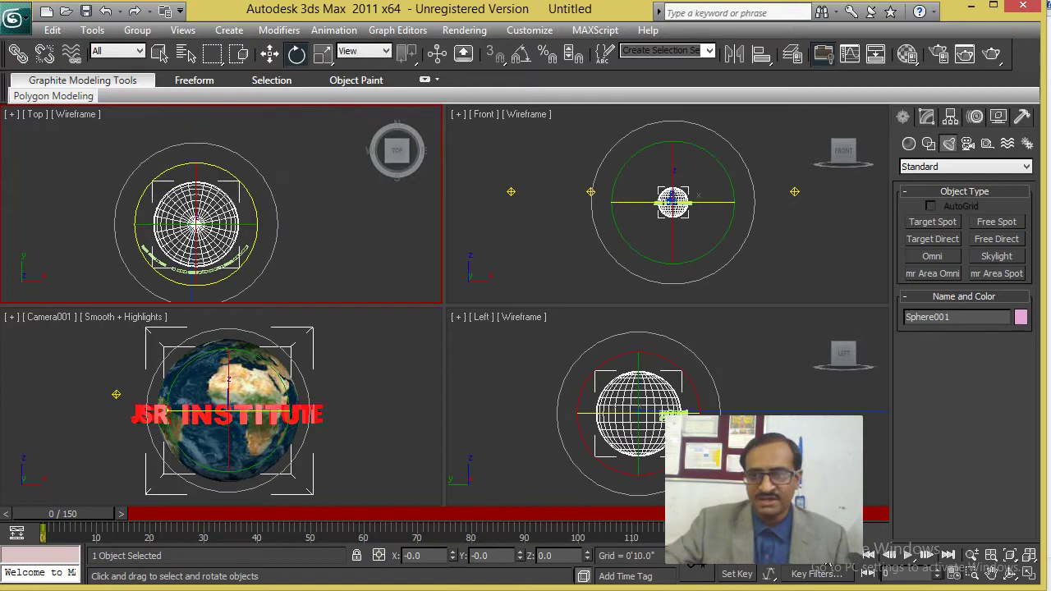
left_click(910, 555)
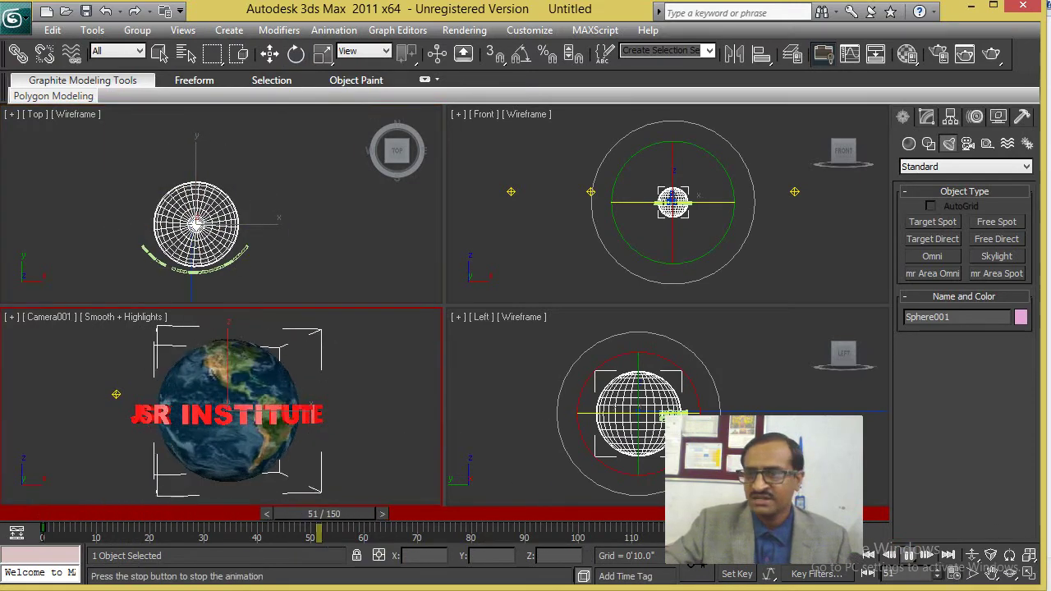
left_click(910, 555)
left_click(525, 468)
left_click_drag(561, 513, 66, 513)
Select the JSR INSTITUTE text and turn Auto Key off.
key("e")
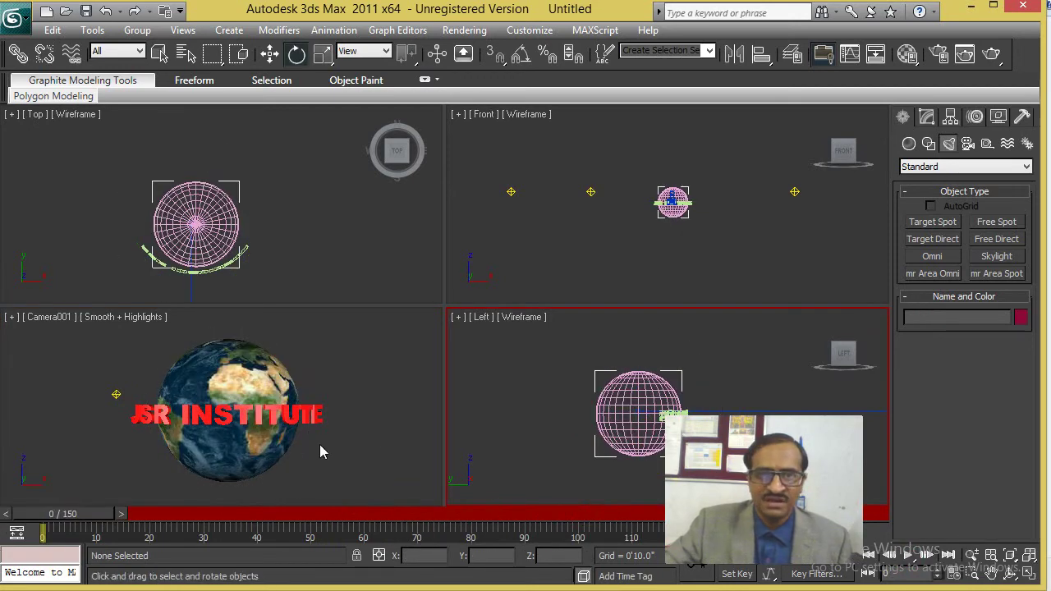
left_click(311, 417)
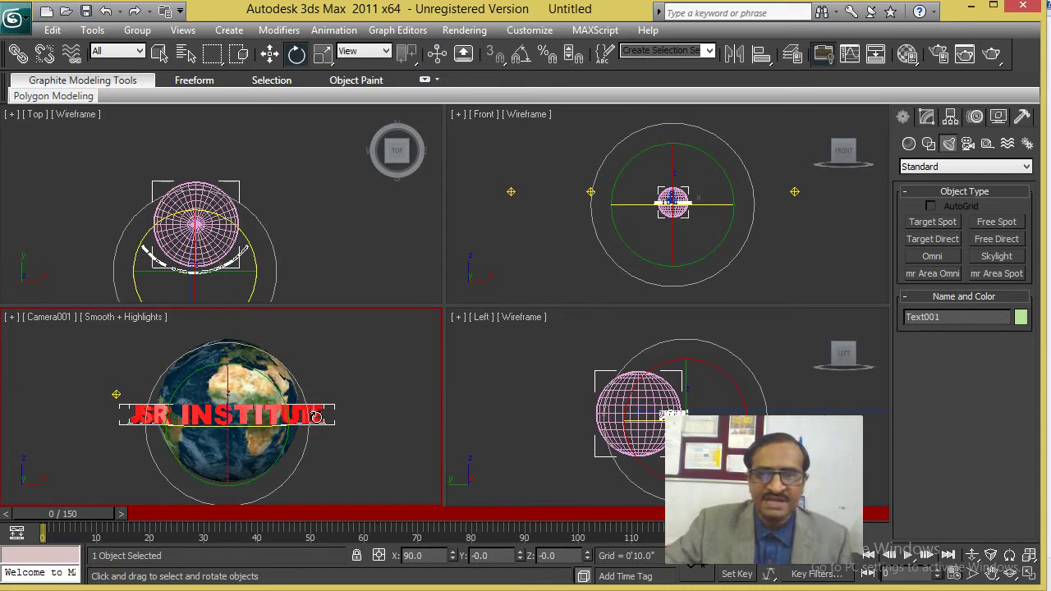
key("n")
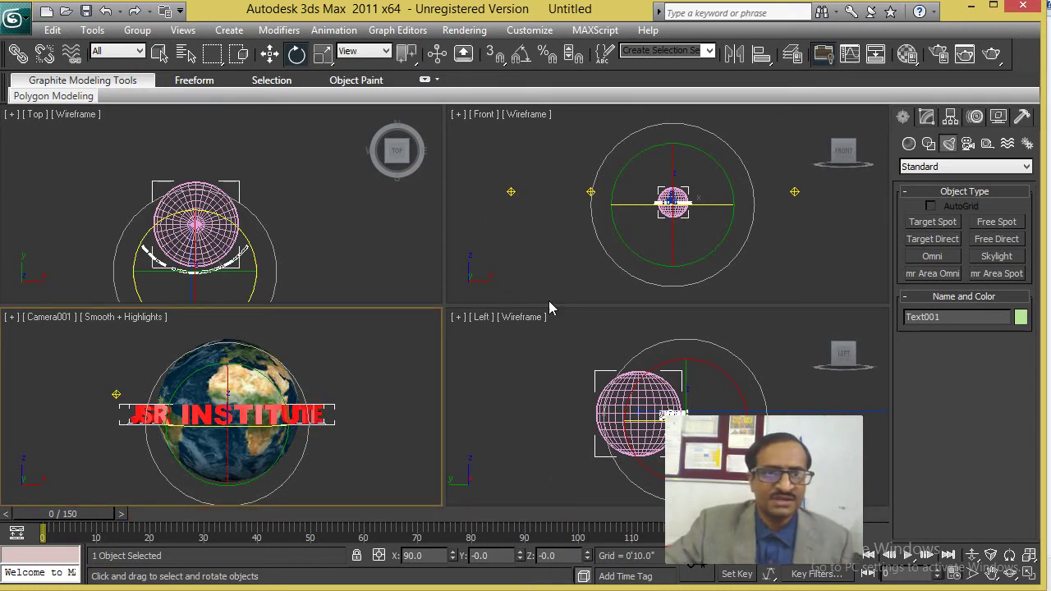
left_click(271, 54)
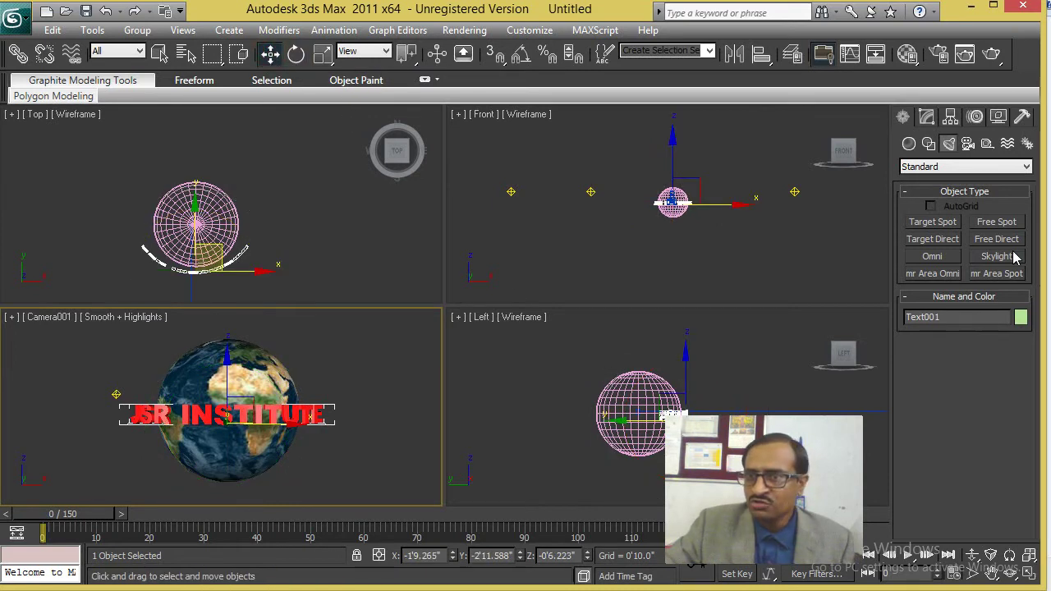
With Affect Pivot Only, move the text's pivot to the earth's centre in the Top view.
left_click(950, 118)
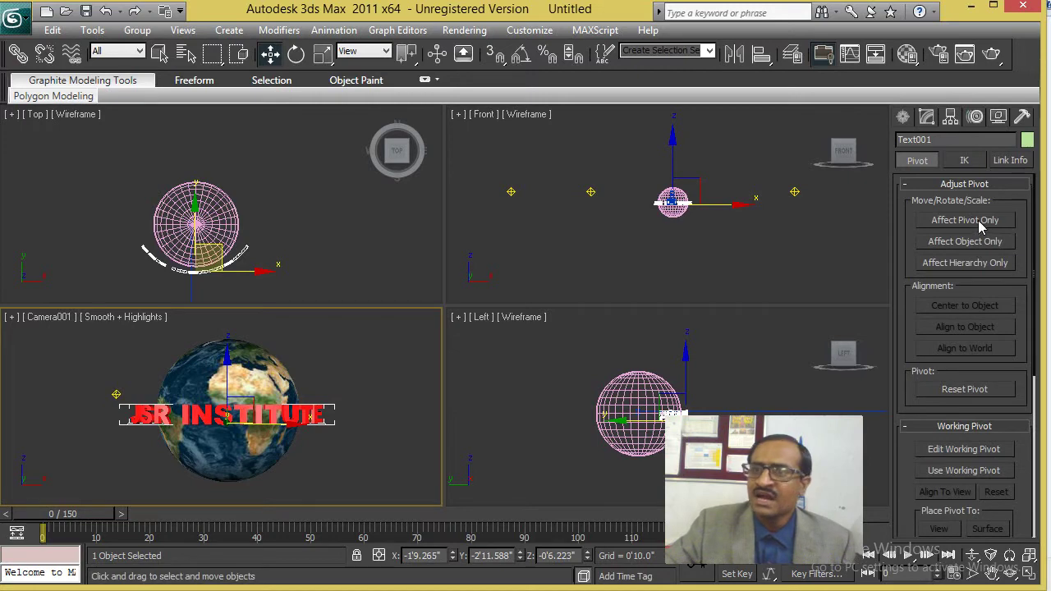
left_click(966, 220)
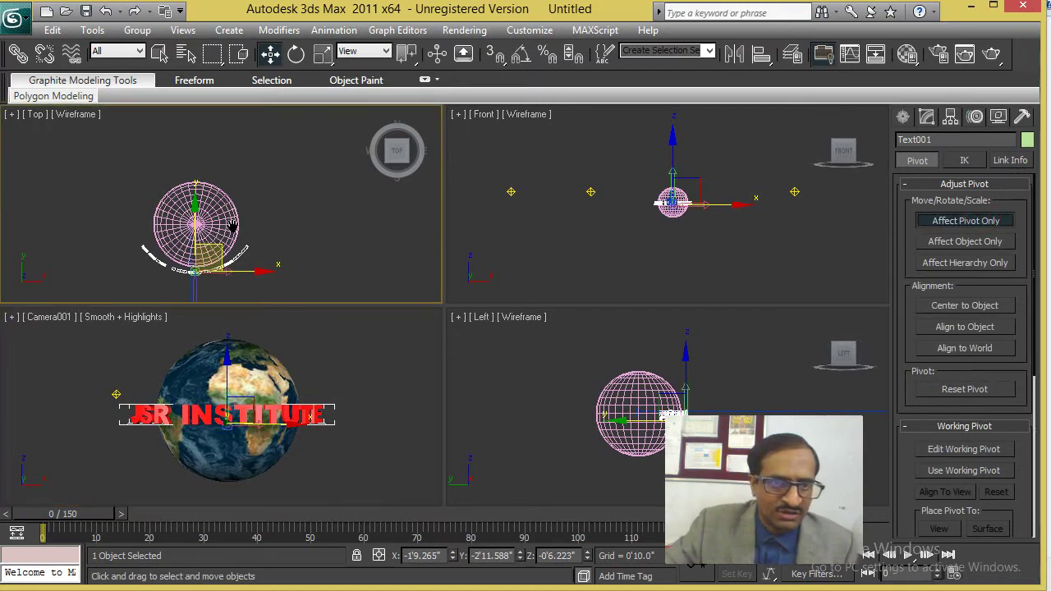
scroll(232, 226, "up", 4)
mouse_move(232, 226)
left_mouse_down()
mouse_move(230, 259)
mouse_move(245, 166)
left_mouse_up()
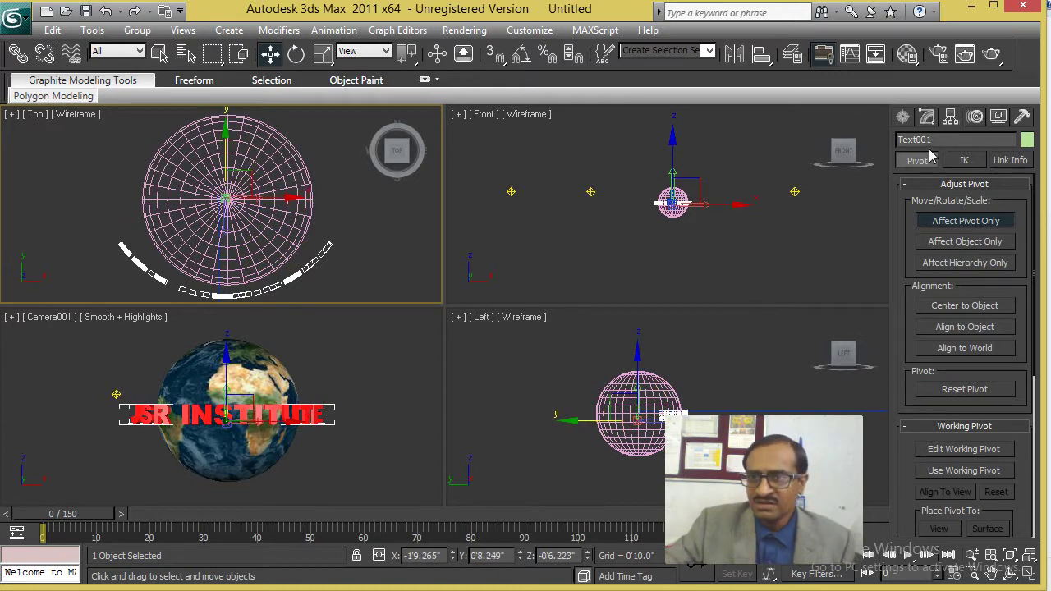
left_click(904, 117)
scroll(292, 236, "down", 2)
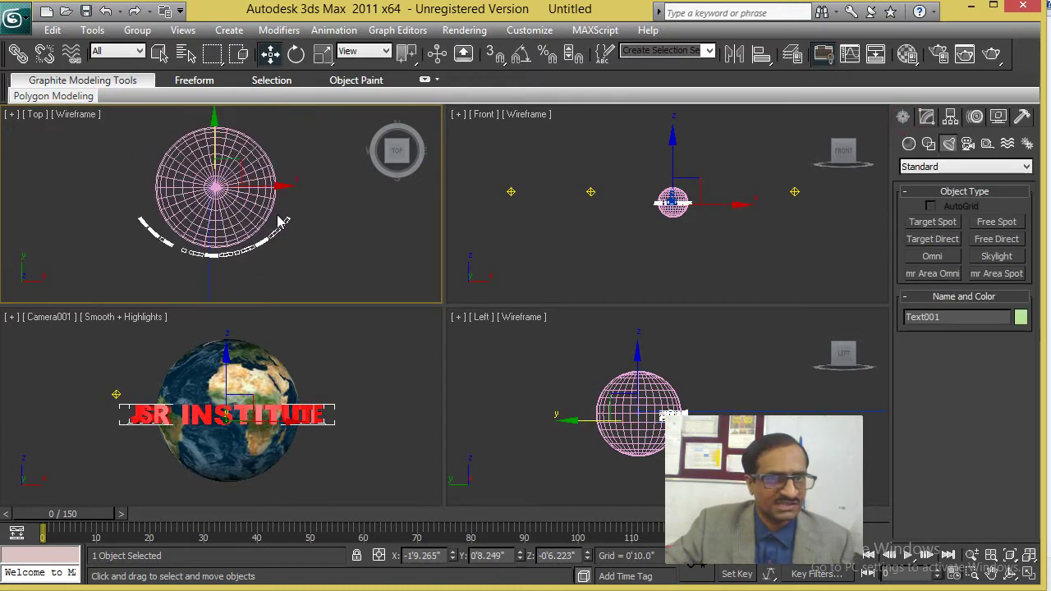
scroll(287, 247, "down", 2)
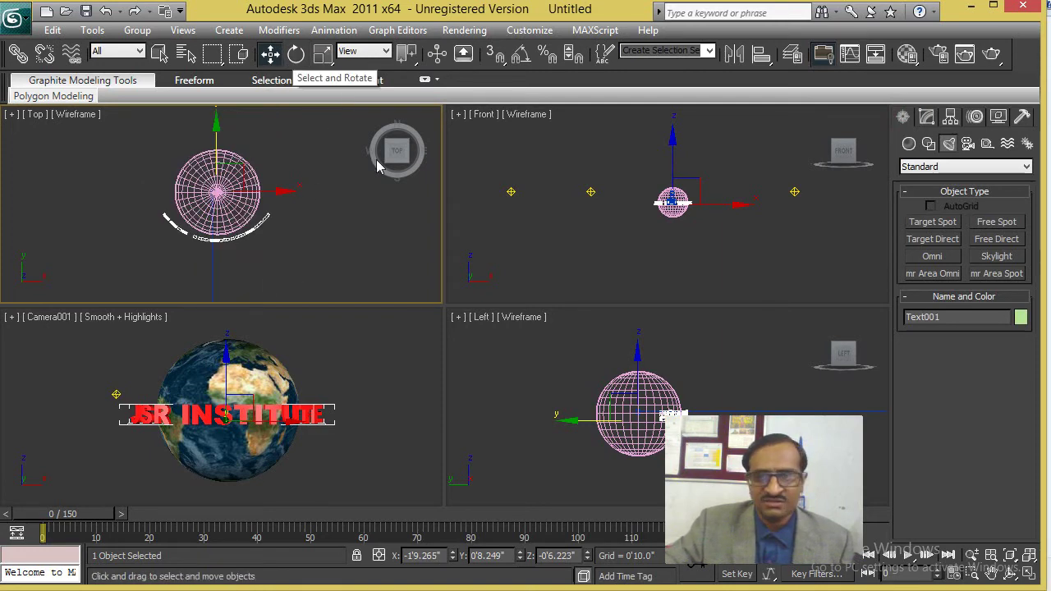
At frame 100 with Auto Key on, rotate the text slightly around the earth.
left_click_drag(468, 517, 573, 515)
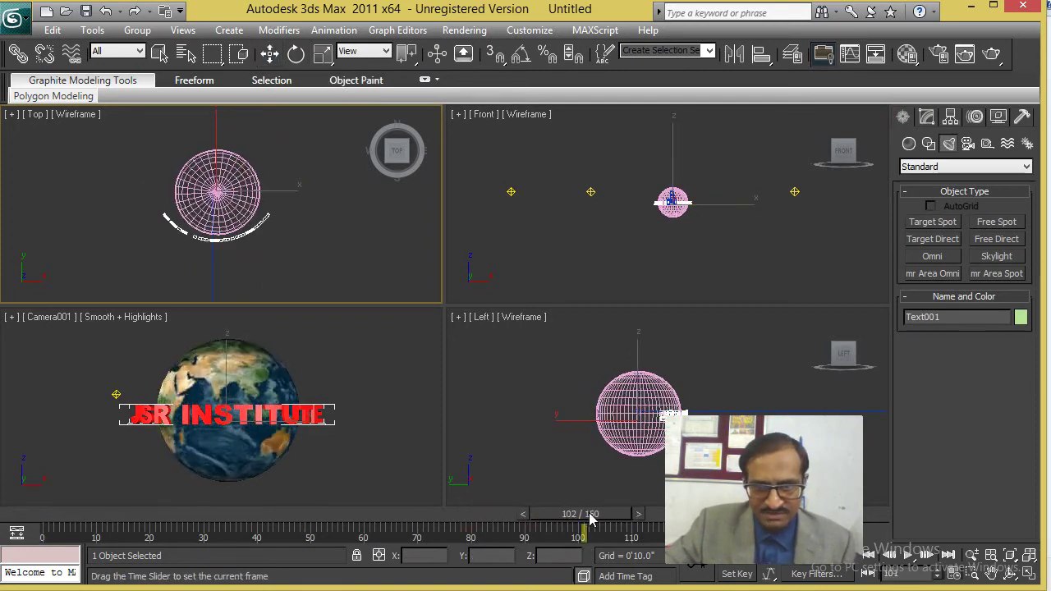
key("w")
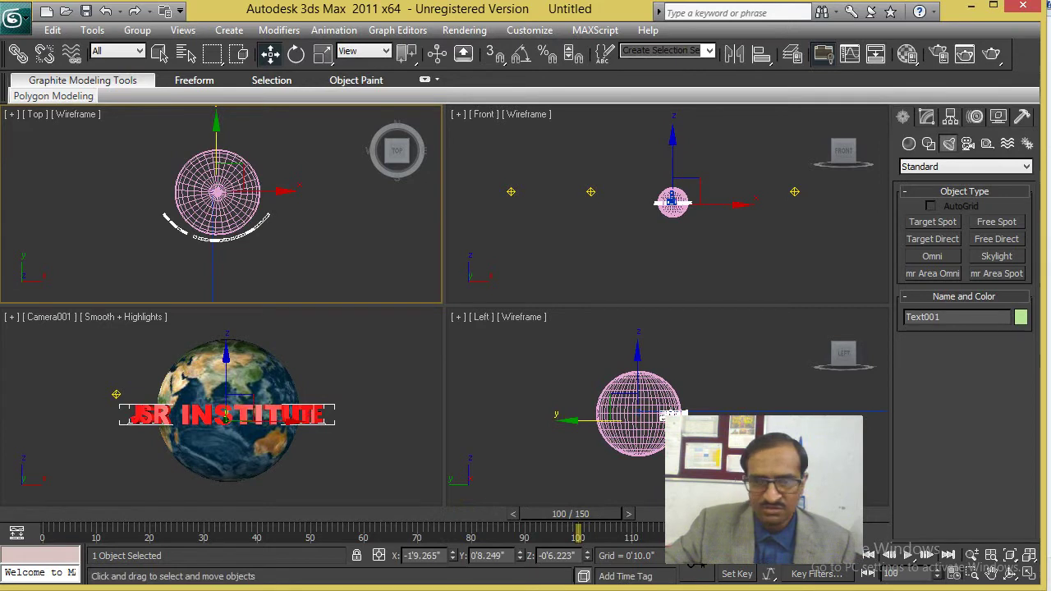
key("n")
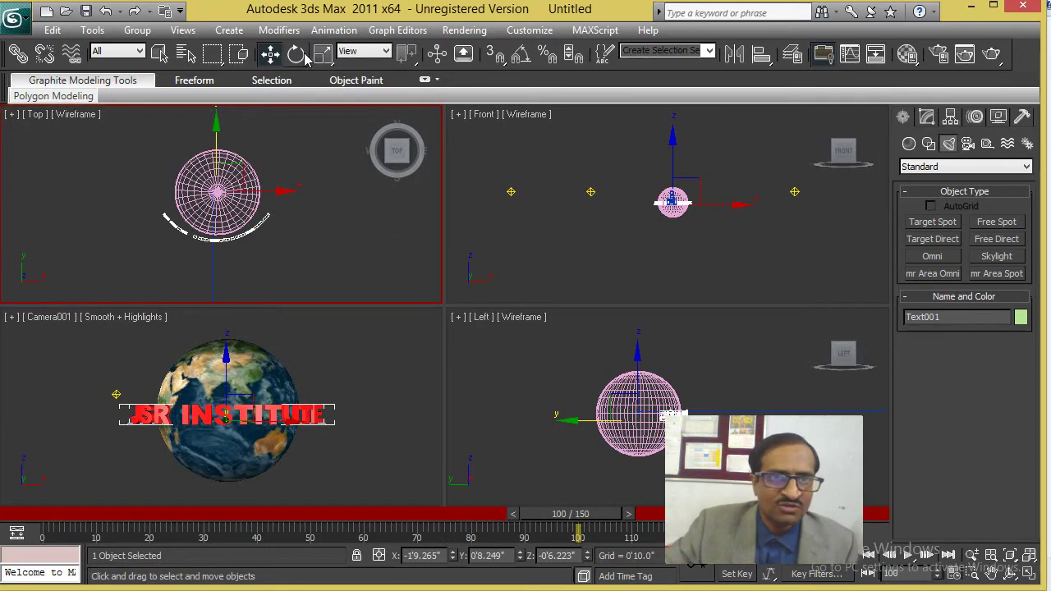
left_click(297, 55)
left_click_drag(271, 170, 281, 174)
At frame 0, rotate the text further around the earth's vertical axis, check frame 37, then deselect.
mouse_move(558, 514)
left_mouse_down()
mouse_move(12, 513)
mouse_move(563, 514)
mouse_move(25, 514)
left_mouse_up()
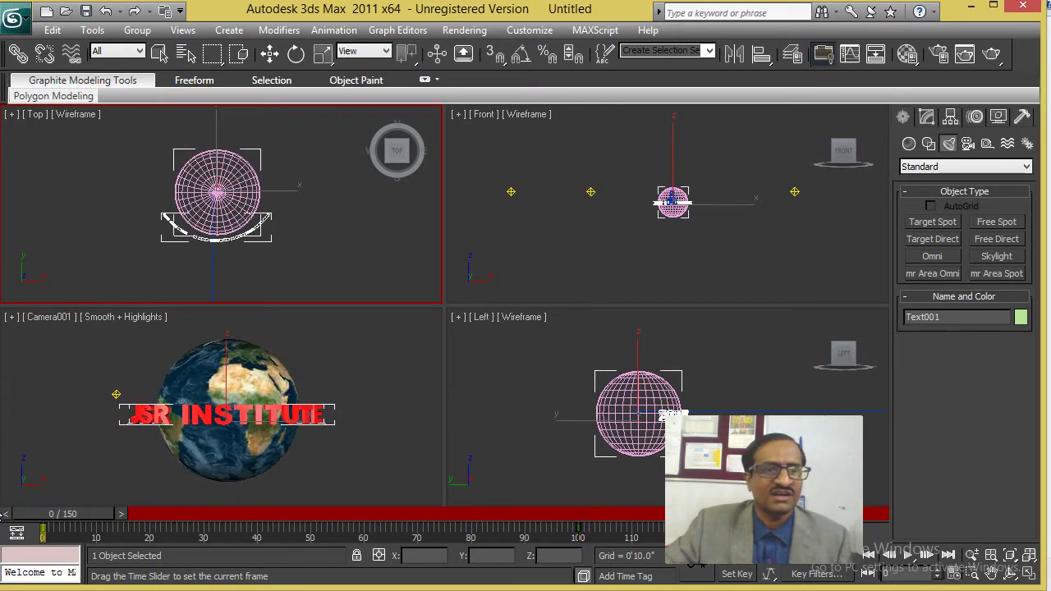
key("e")
mouse_move(156, 212)
left_mouse_down()
mouse_move(197, 250)
mouse_move(301, 241)
mouse_move(370, 195)
left_mouse_up()
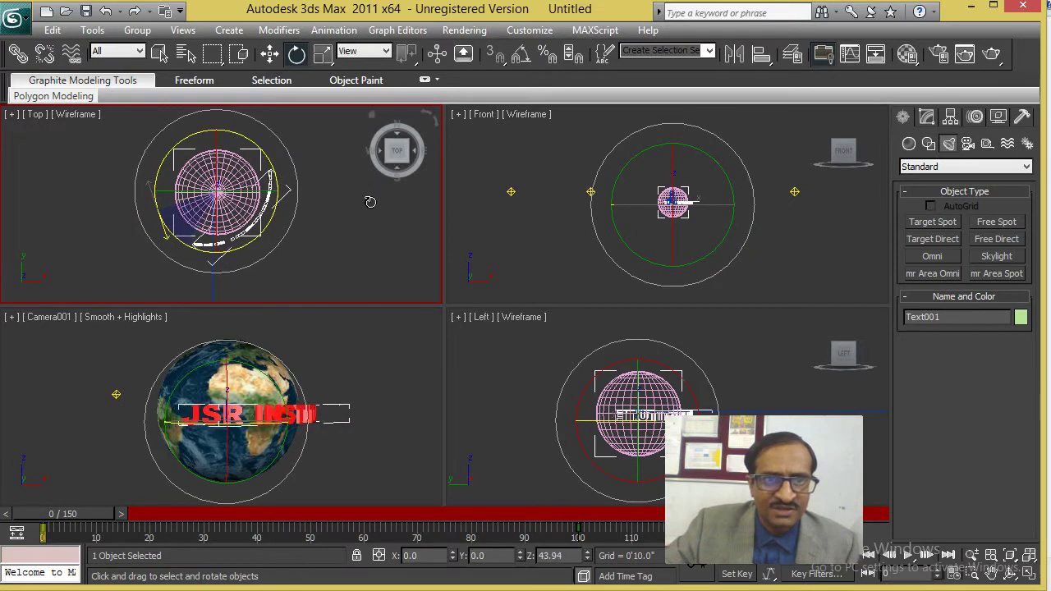
mouse_move(161, 217)
left_mouse_down()
mouse_move(446, 222)
mouse_move(535, 204)
mouse_move(524, 206)
left_mouse_up()
left_click_drag(76, 516, 585, 493)
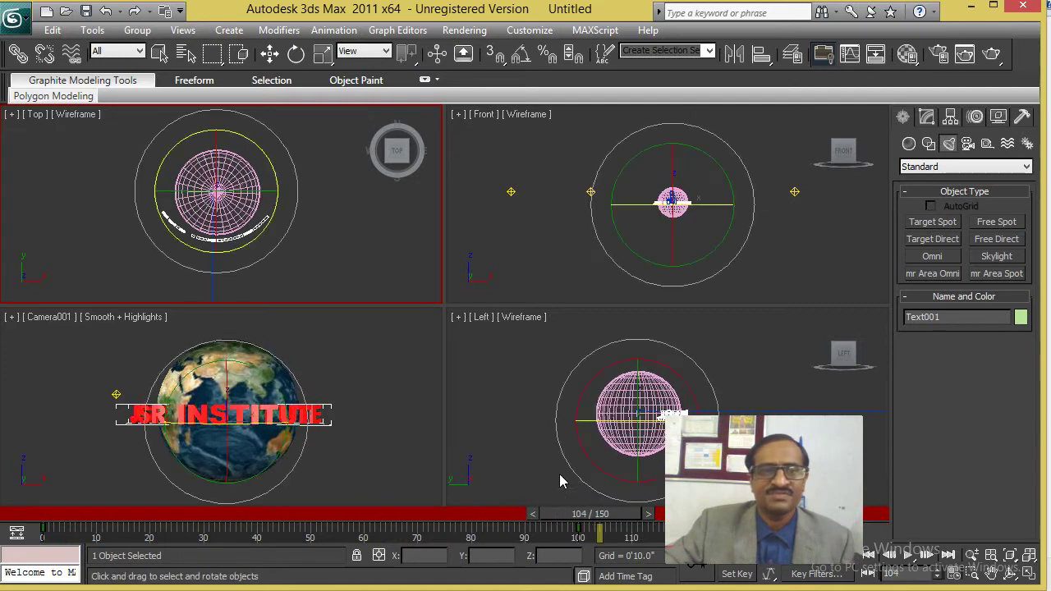
key("e")
left_click(366, 455)
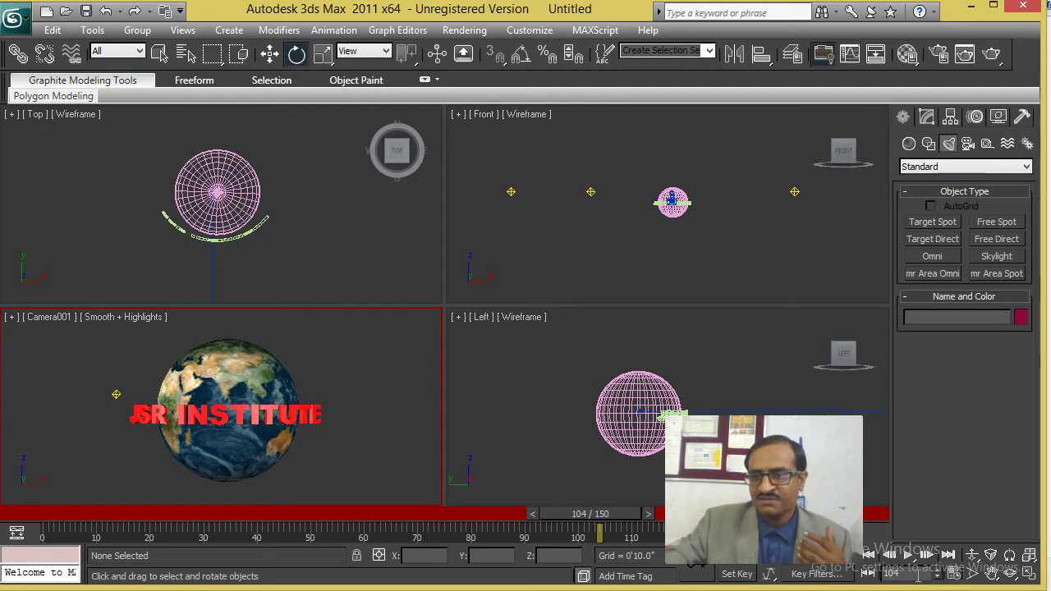
Play the animation, stop at frame 52, and zoom out the Top view to show the camera.
left_click(909, 556)
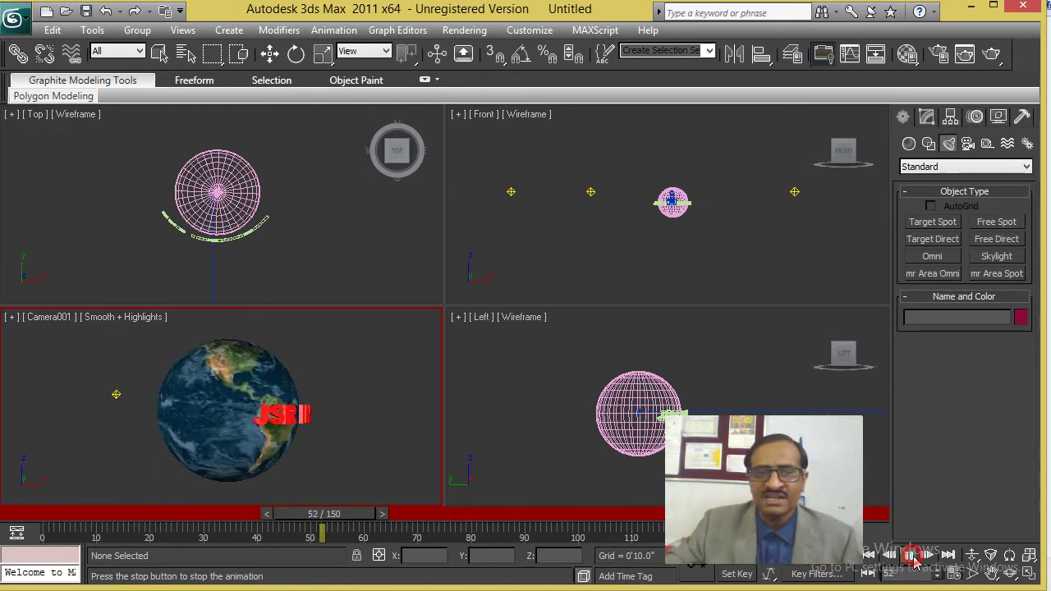
left_click(906, 556)
scroll(282, 247, "down", 4)
middle_click_drag(243, 262, 251, 241)
Select Camera001 and, around frame 117, move it closer to the earth in the Top view.
left_click(236, 256)
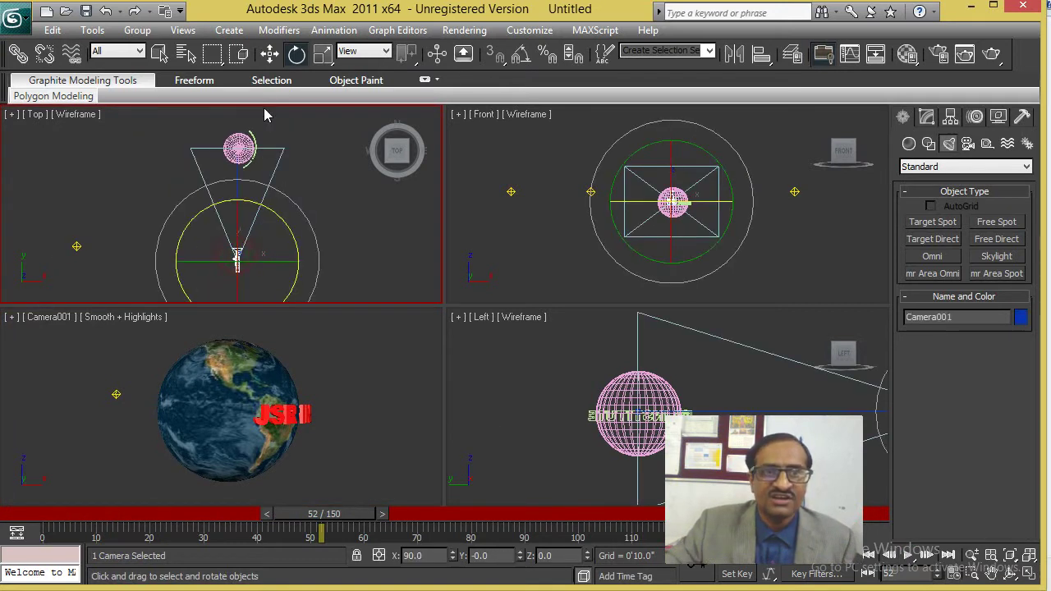
left_click(270, 54)
mouse_move(320, 521)
left_mouse_down()
mouse_move(849, 519)
mouse_move(626, 514)
mouse_move(649, 514)
left_mouse_up()
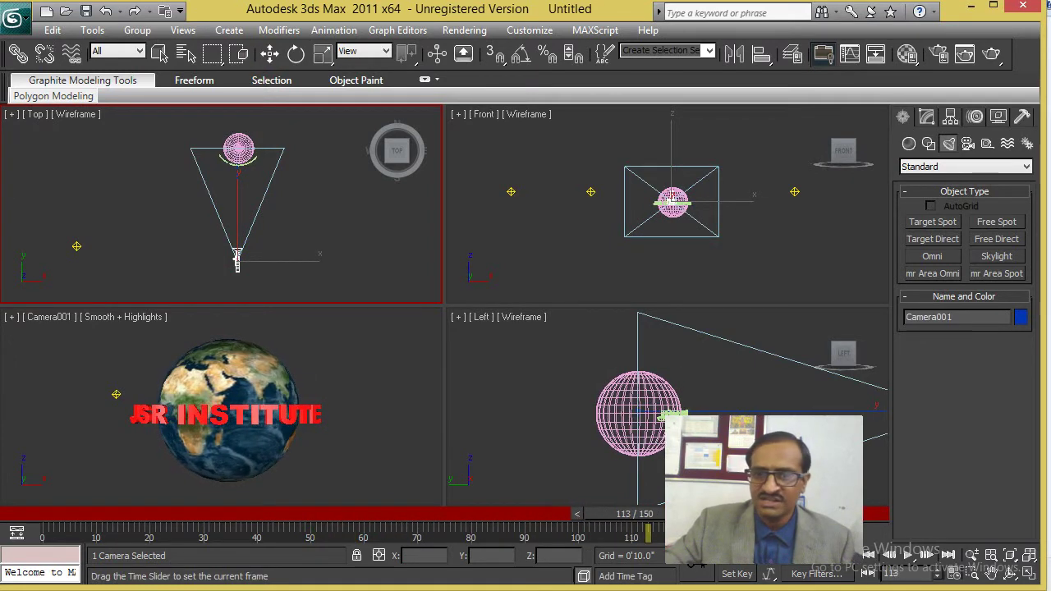
key("w")
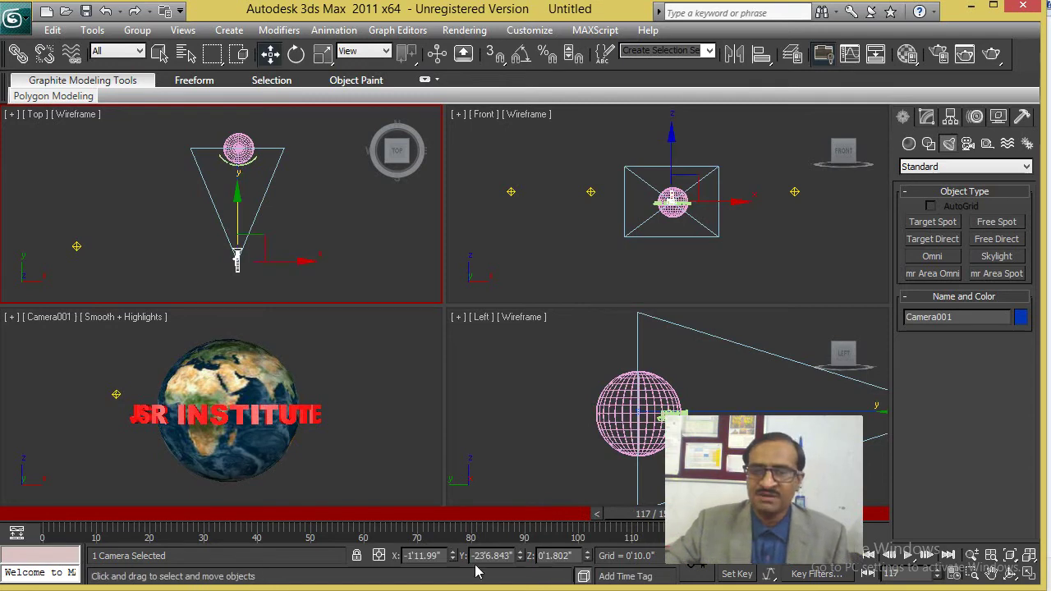
left_click(510, 509)
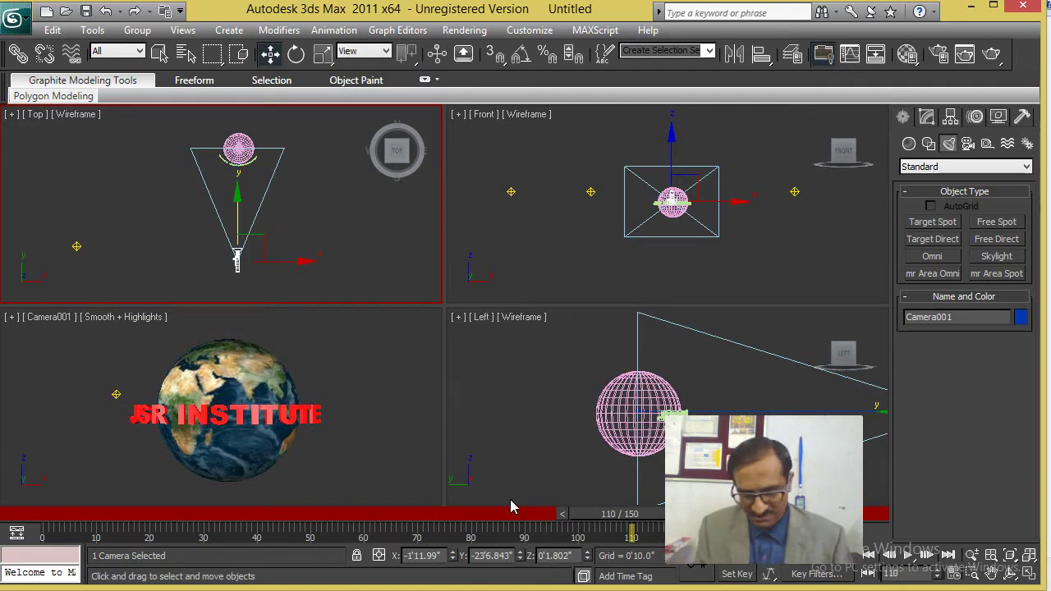
key("period")
key("period")
key("period")
key("period")
key("period")
key("period")
key("period")
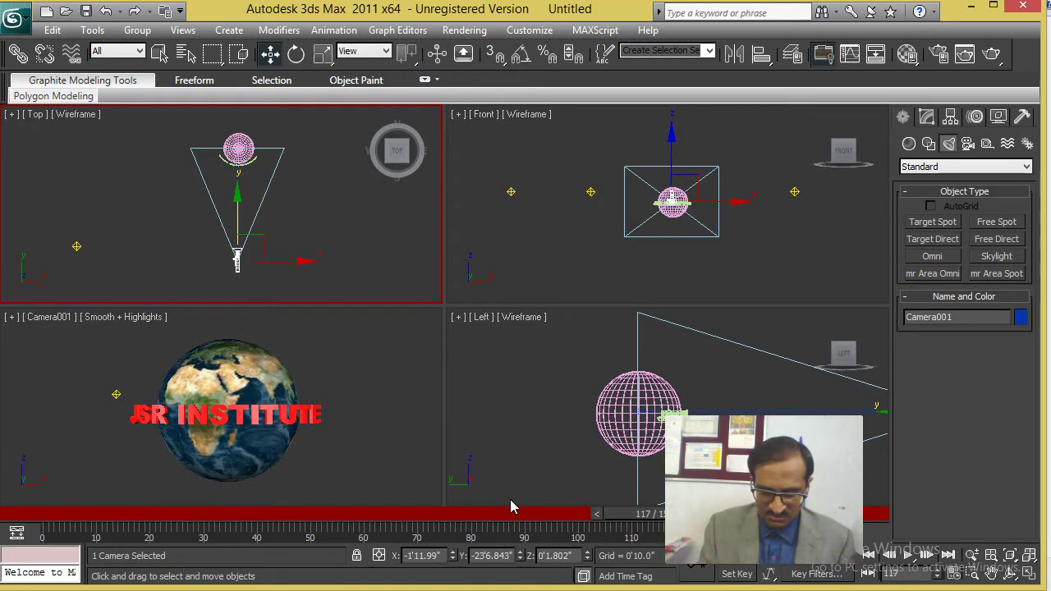
key("period")
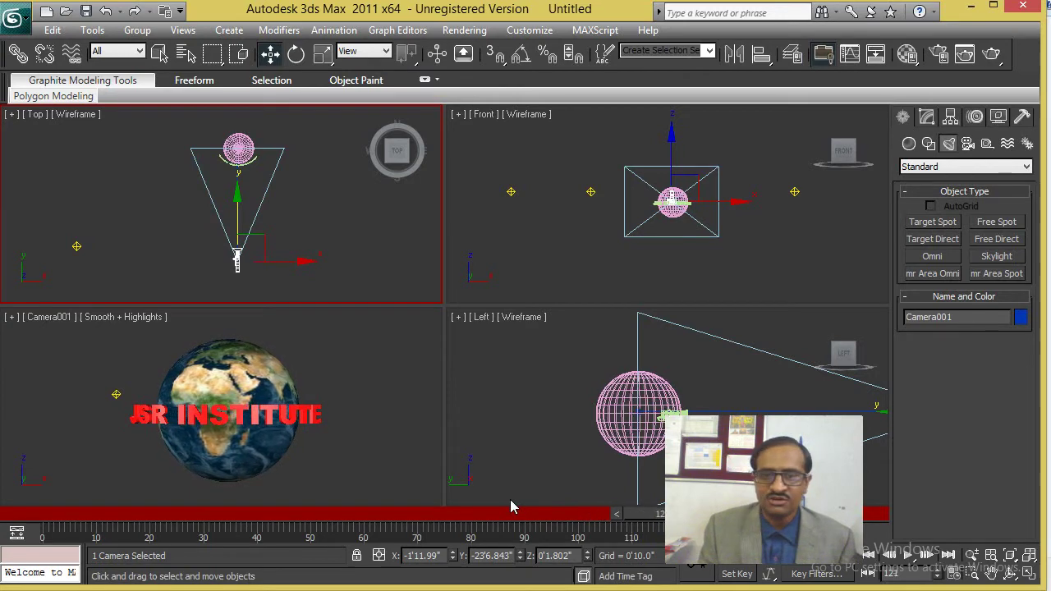
key("comma")
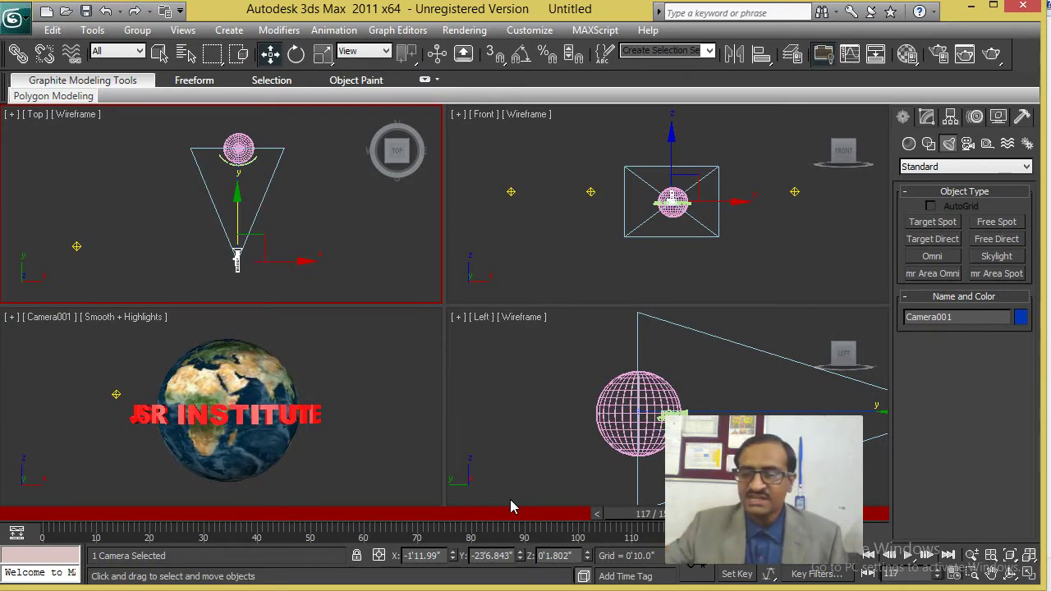
mouse_move(631, 517)
left_mouse_down()
mouse_move(603, 521)
mouse_move(631, 530)
left_mouse_up()
key("w")
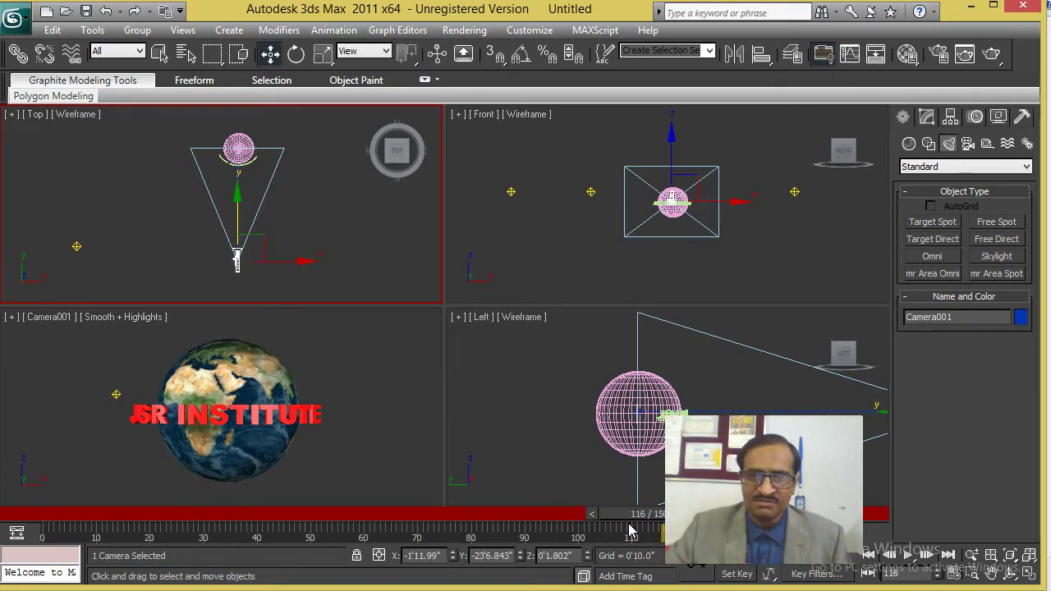
key("period")
key("period")
key("period")
key("period")
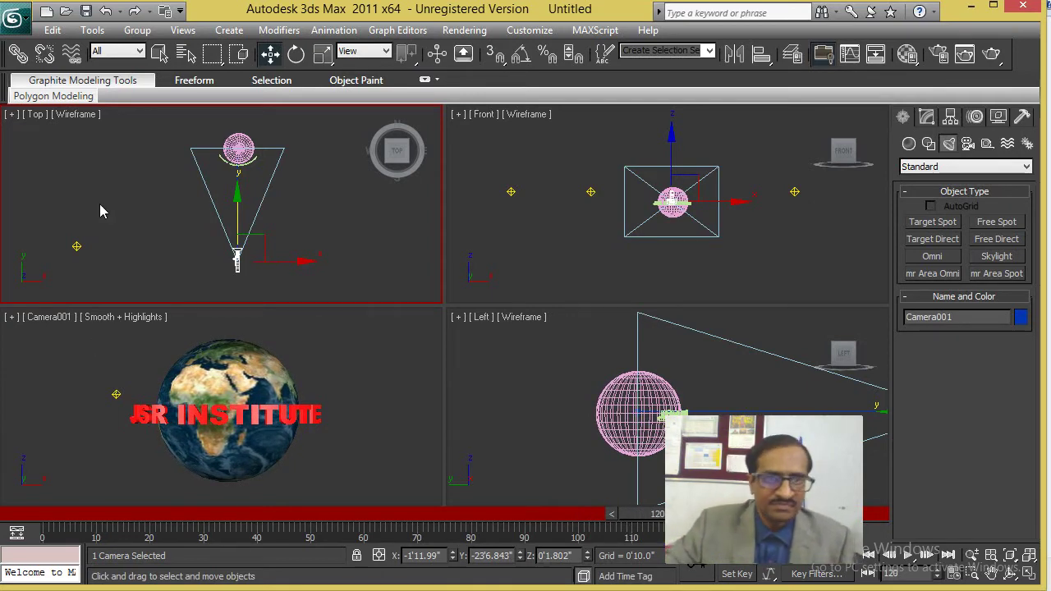
left_click_drag(237, 229, 243, 182)
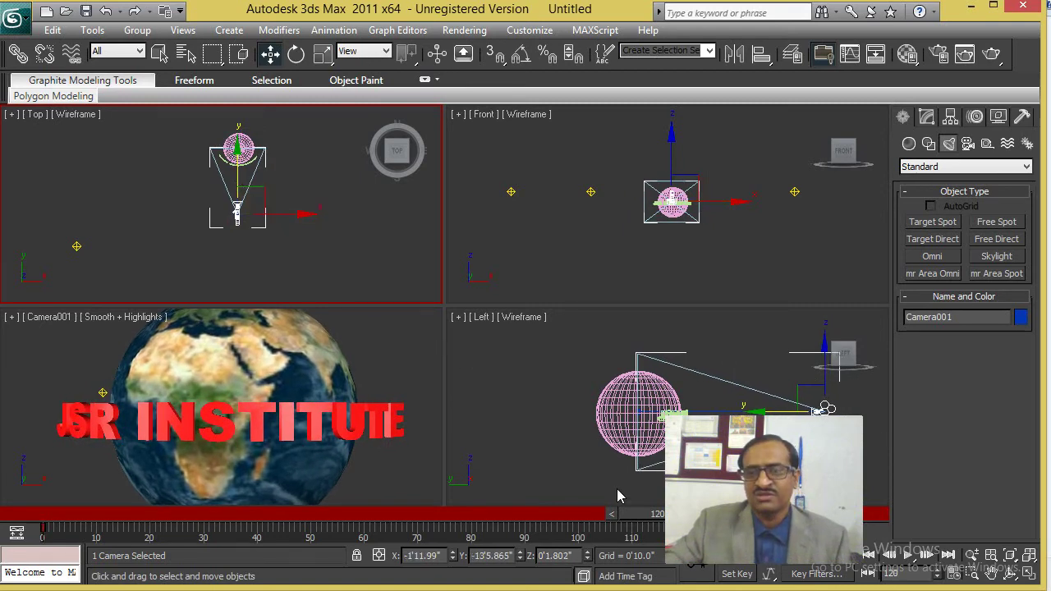
Play the animation through the Camera view, stop at frame 139, and render that frame.
left_click_drag(649, 517, 61, 516)
right_click(399, 435)
left_click(912, 555)
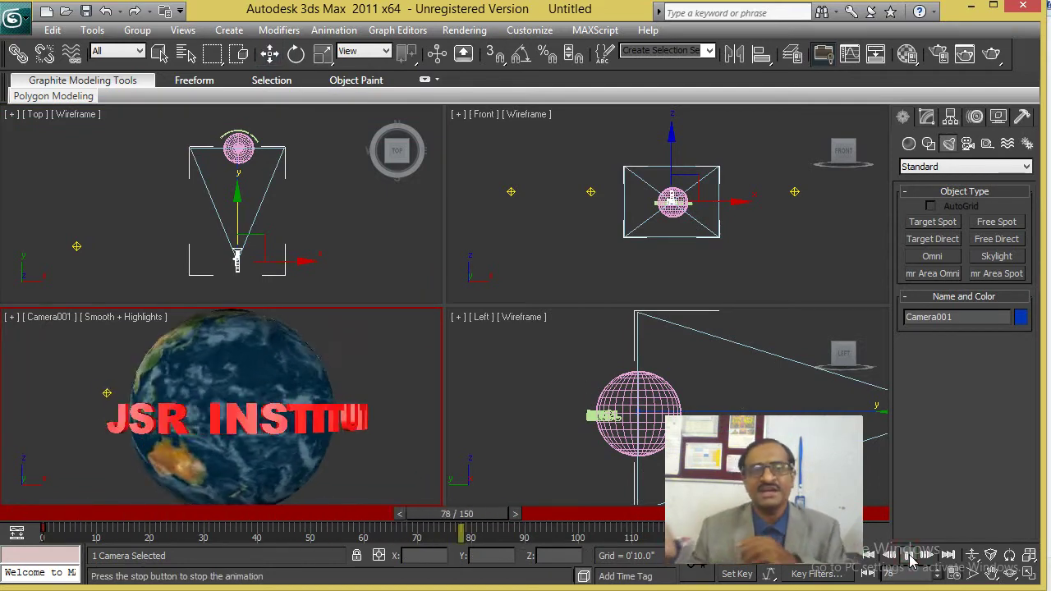
left_click(911, 556)
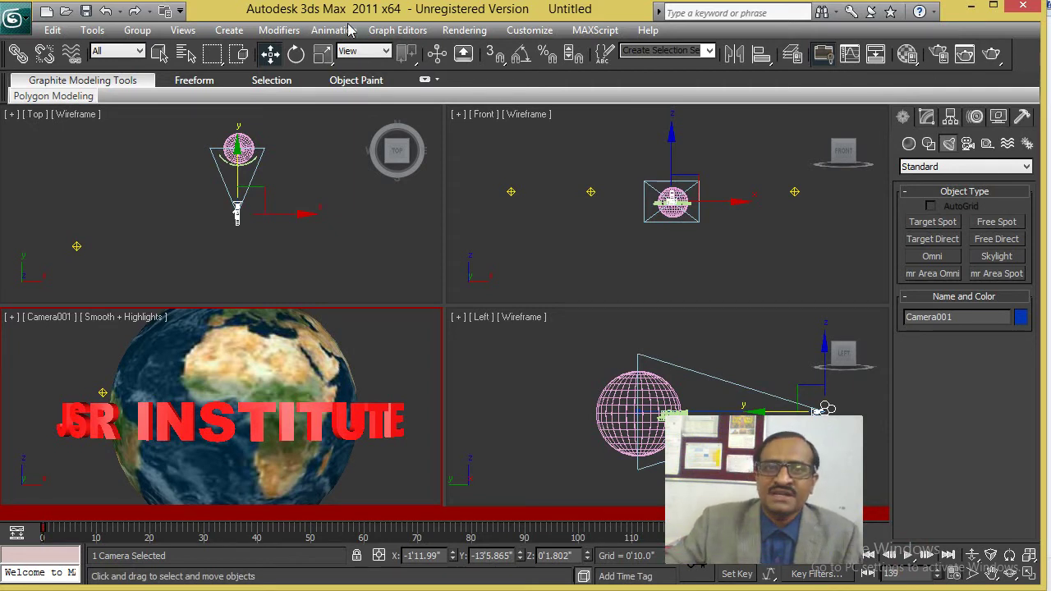
left_click(463, 54)
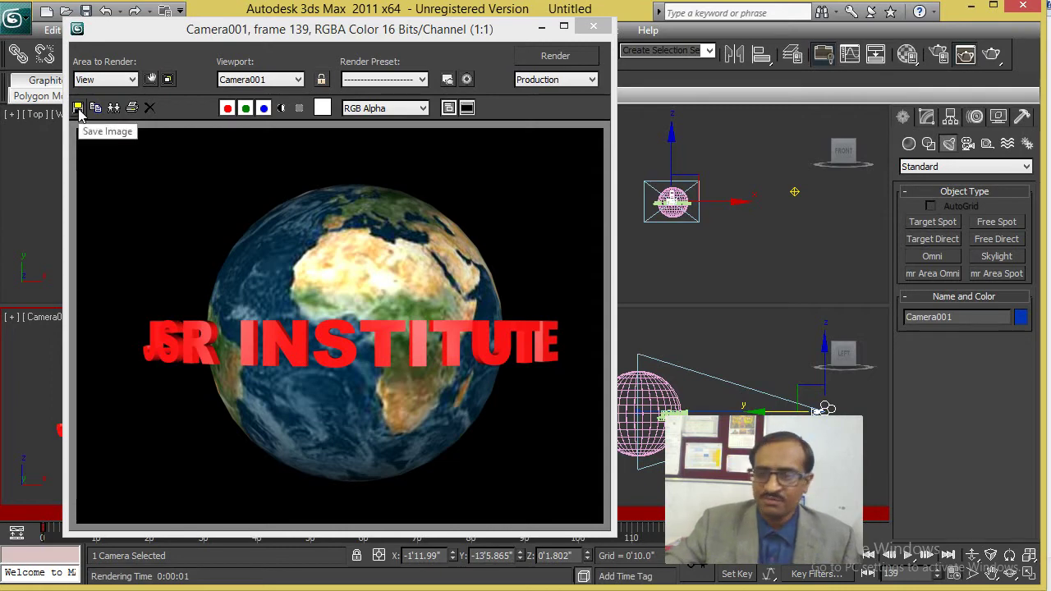
Close the frame-139 test render of the globe and red text, then open the Rendering menu.
left_click(593, 26)
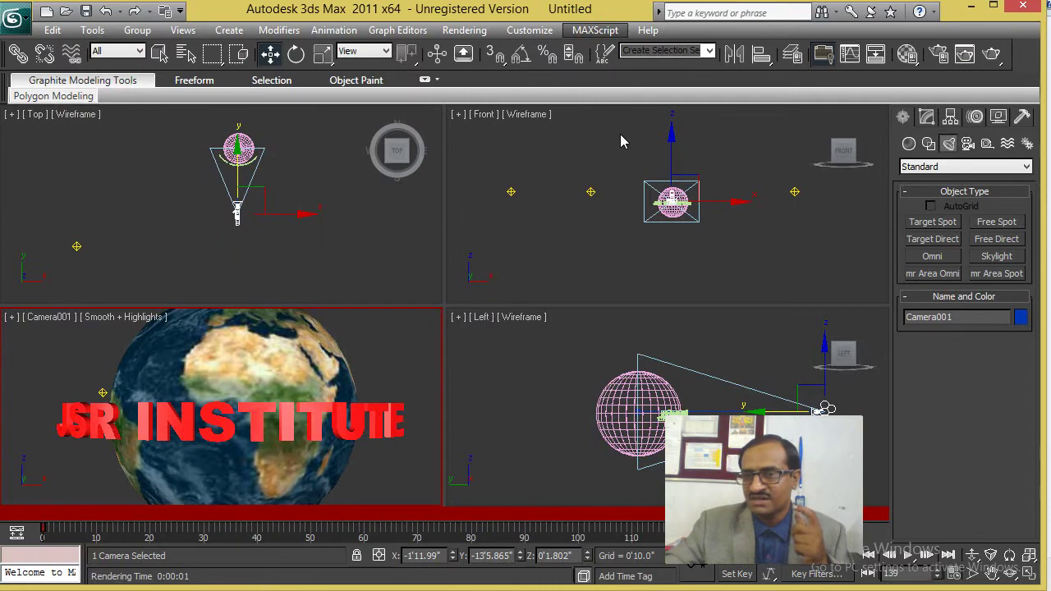
left_click(460, 30)
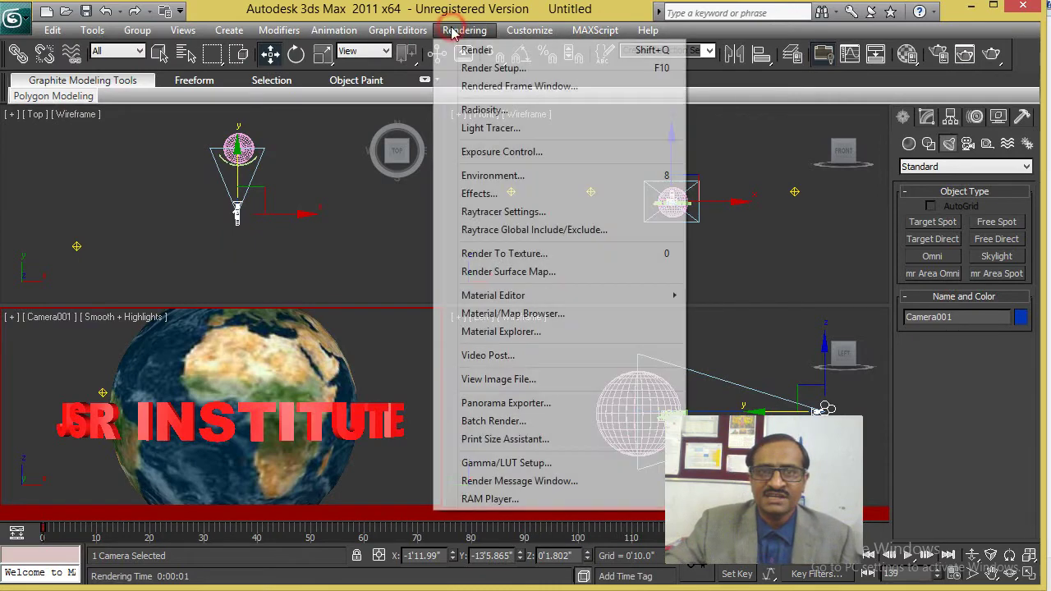
Set Render Setup to the active time segment with HDTV (video) output at 1280x720.
left_click(499, 69)
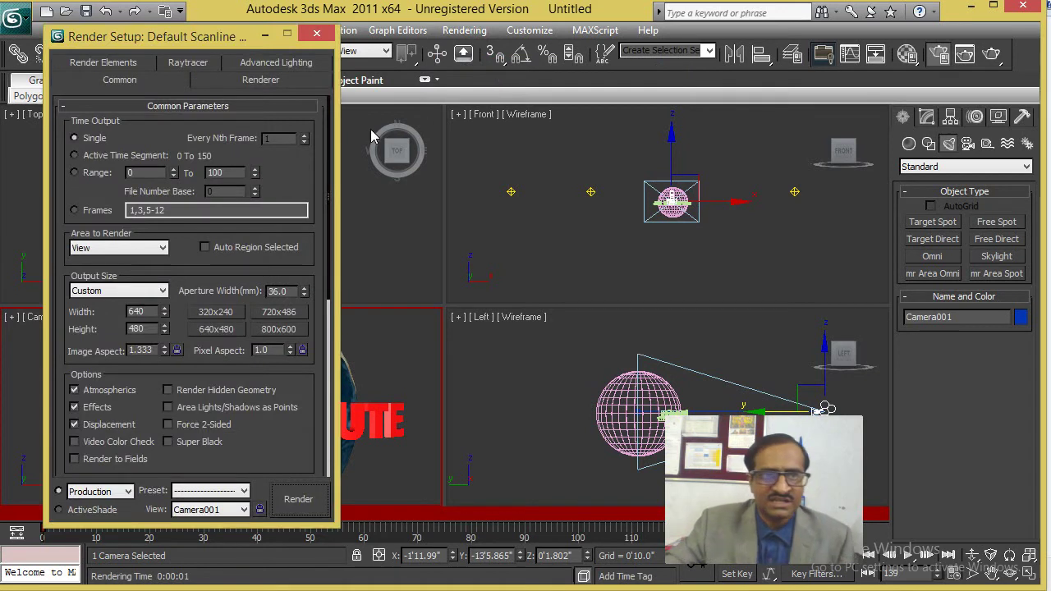
left_click(82, 157)
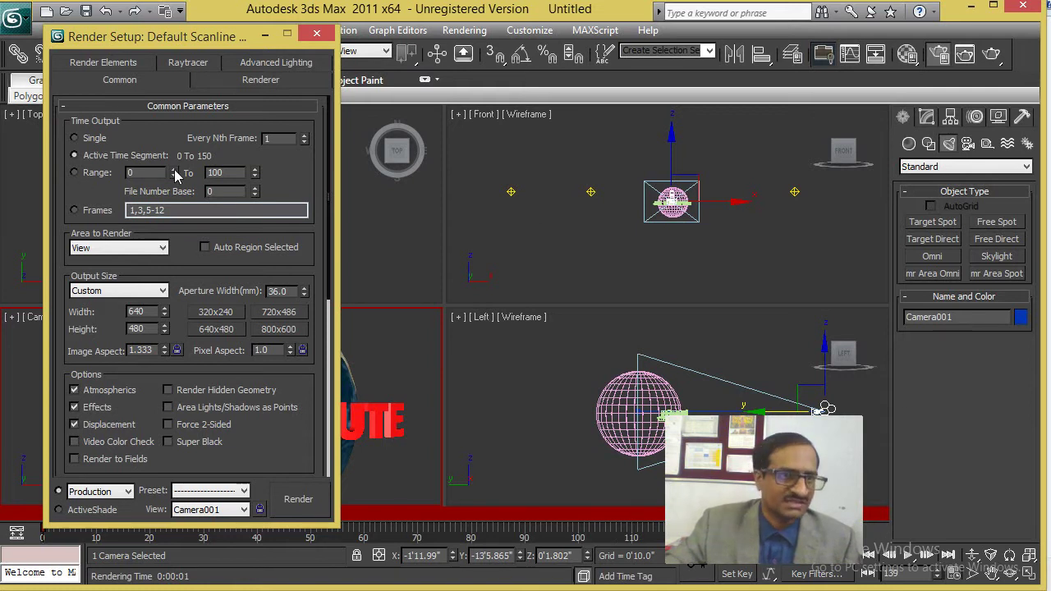
left_click(164, 292)
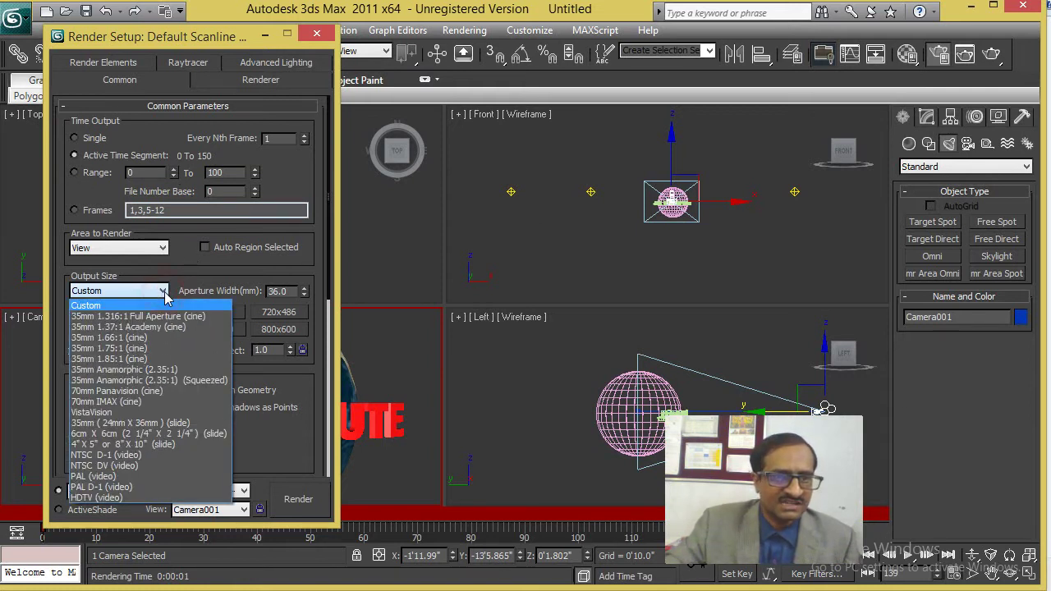
left_click(90, 502)
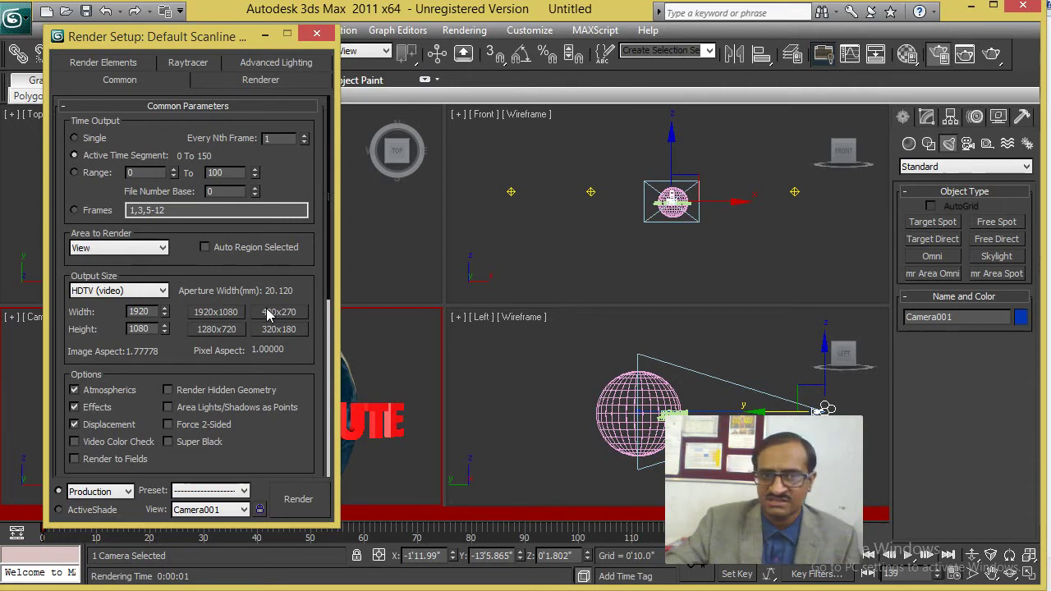
left_click(246, 329)
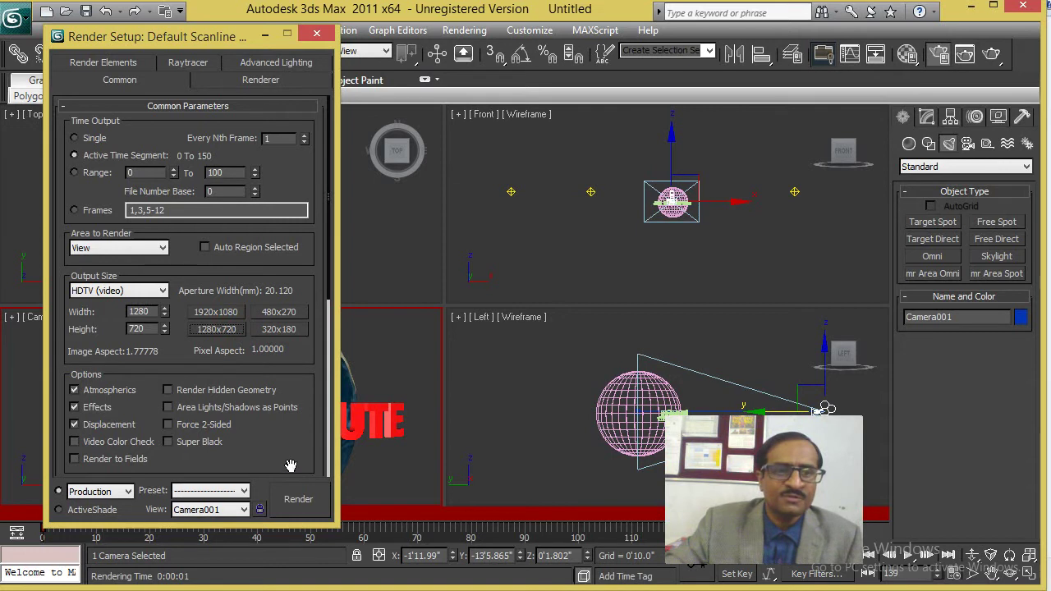
Under Render Output, choose a file to save to, with AVI File (*.avi) as the type.
left_click_drag(288, 465, 282, 373)
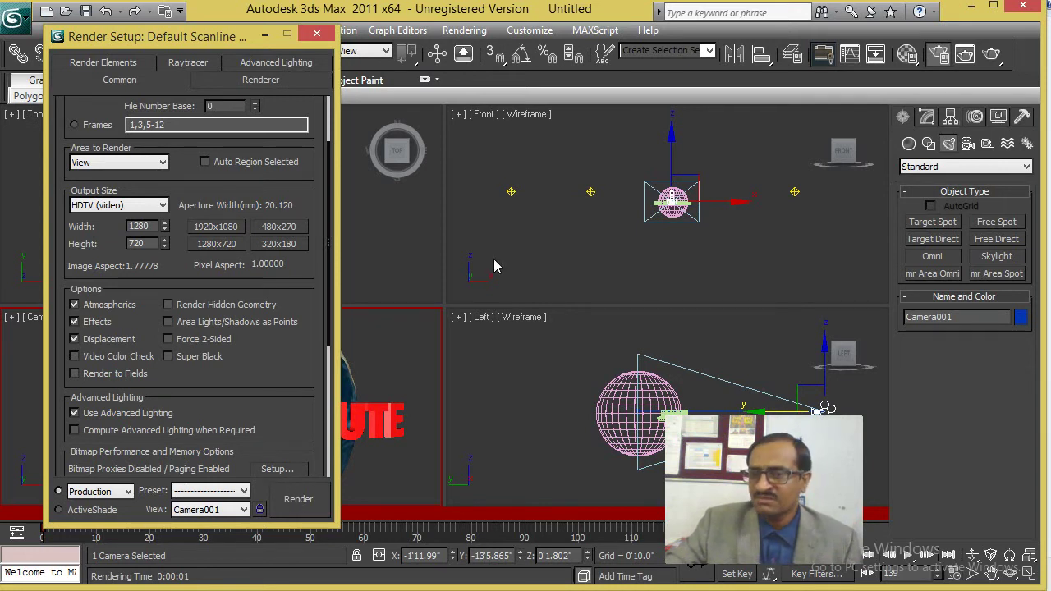
left_click_drag(281, 385, 288, 265)
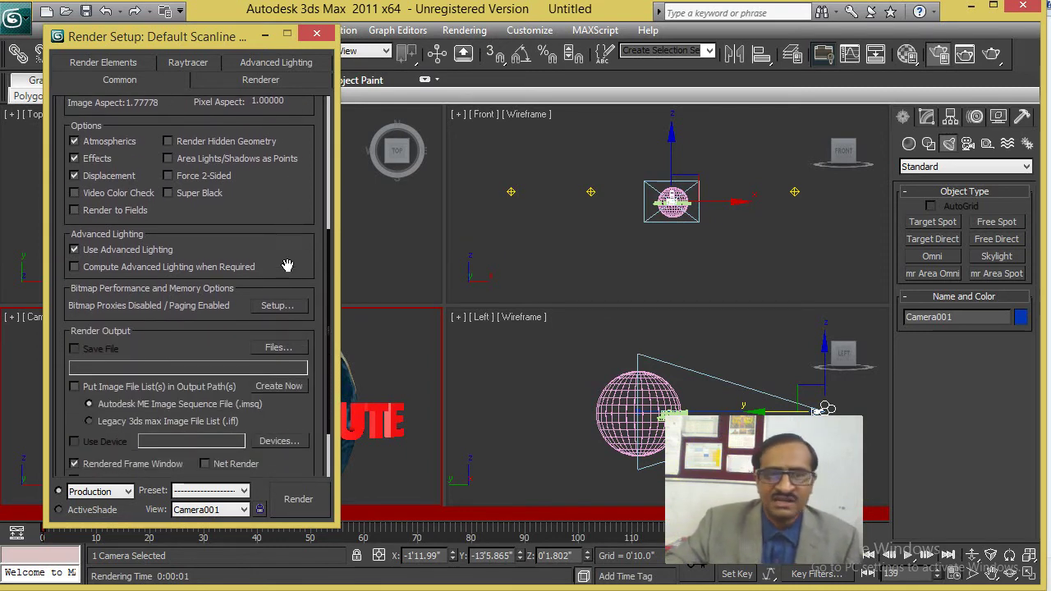
left_click(277, 348)
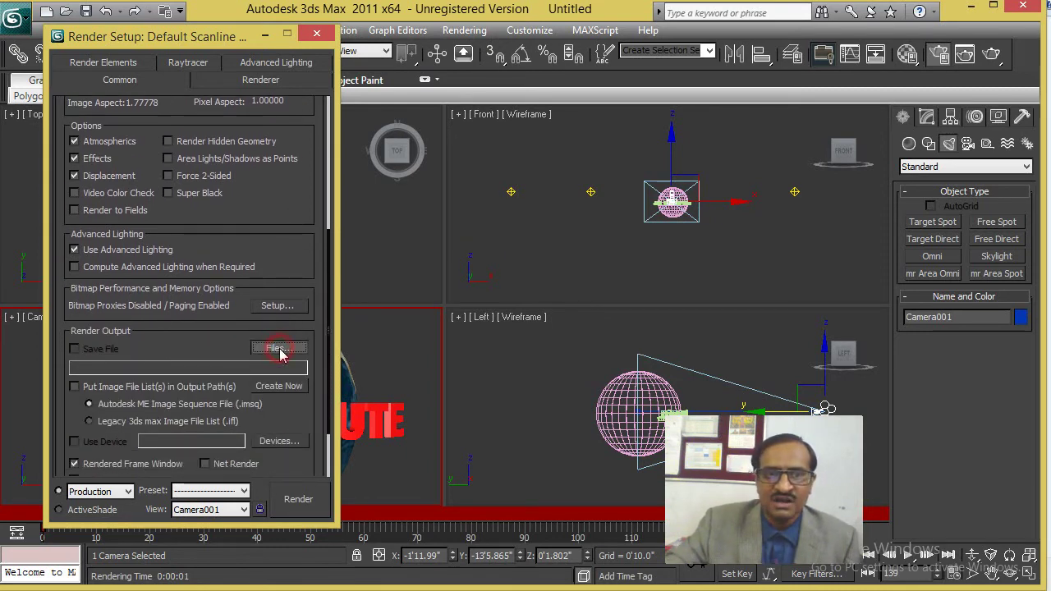
left_click(215, 416)
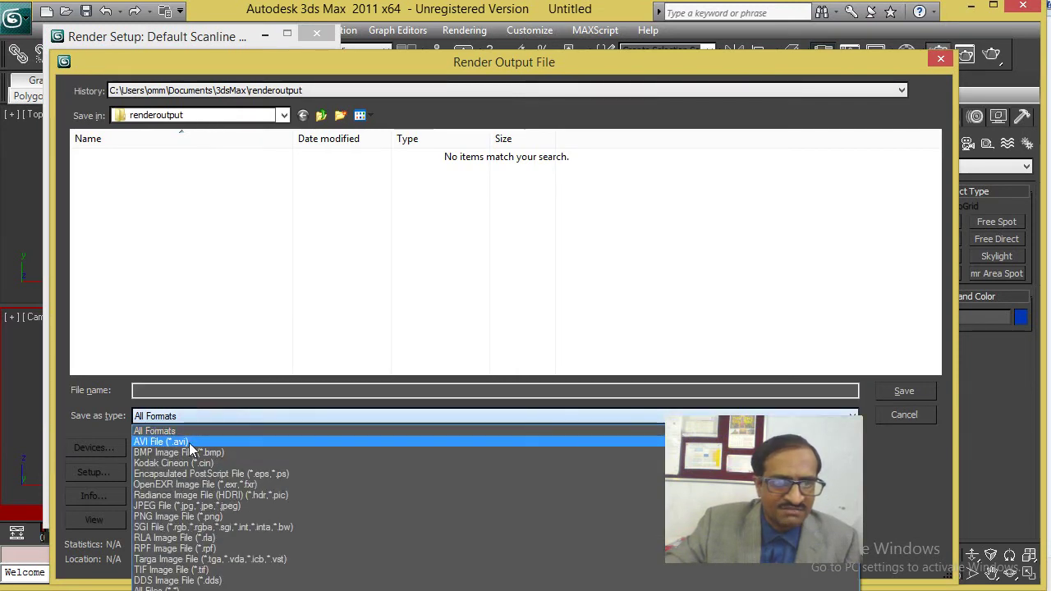
left_click(193, 443)
Set the output save location to the desktop folder on the Desktop.
left_click(250, 115)
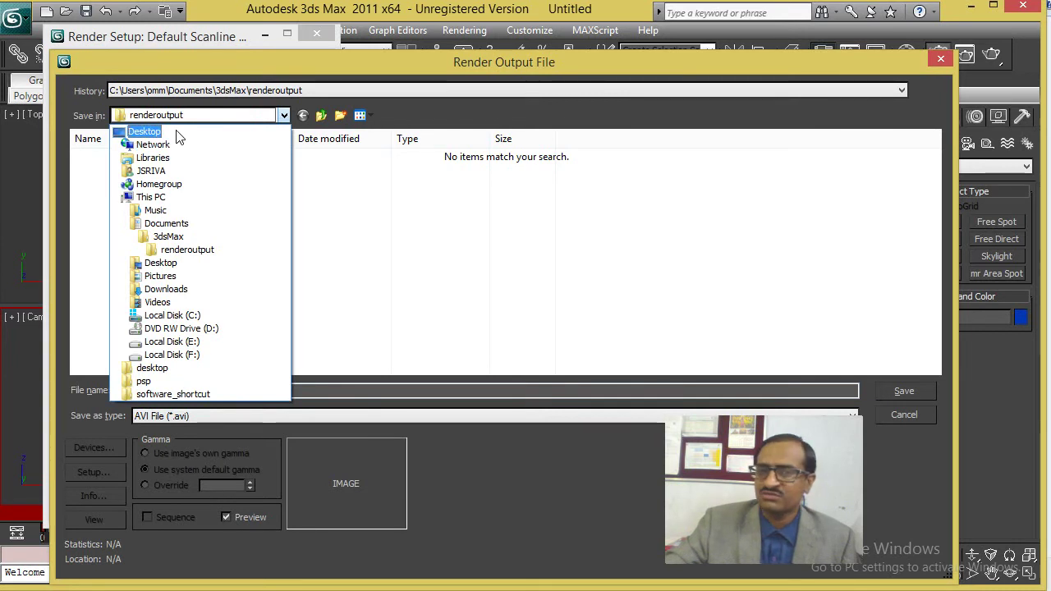
left_click(177, 132)
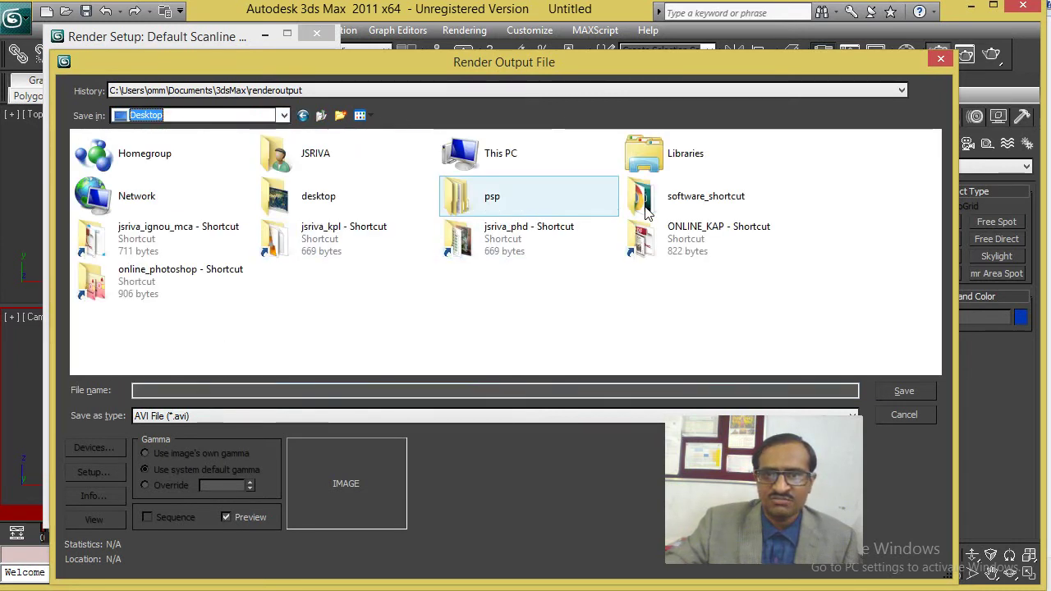
double_click(356, 198)
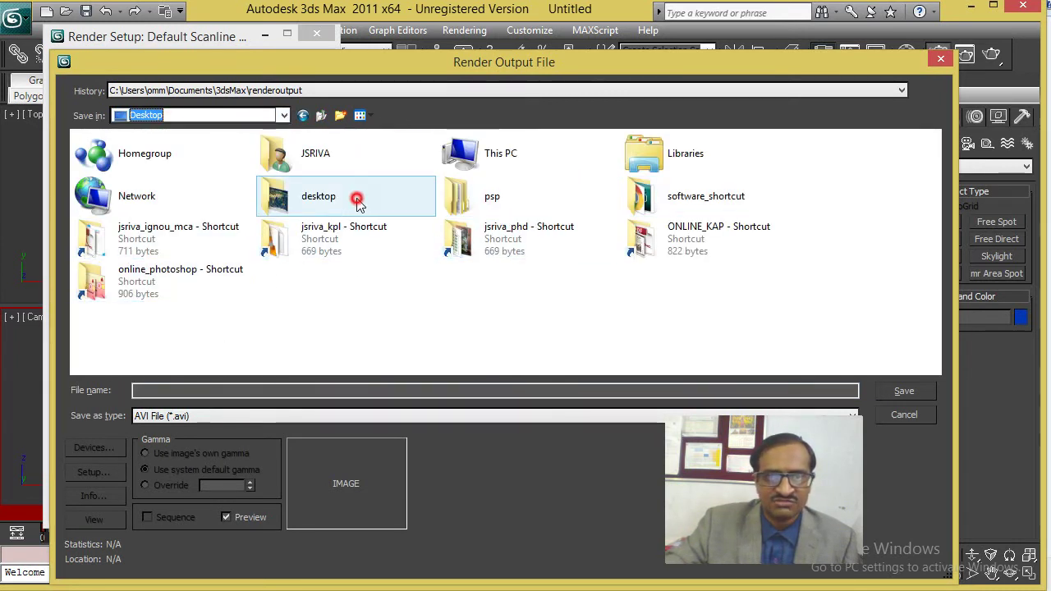
Name the output earth_text, accept the AVI compression, and render the animation through frame 150.
left_click(156, 391)
type("EART")
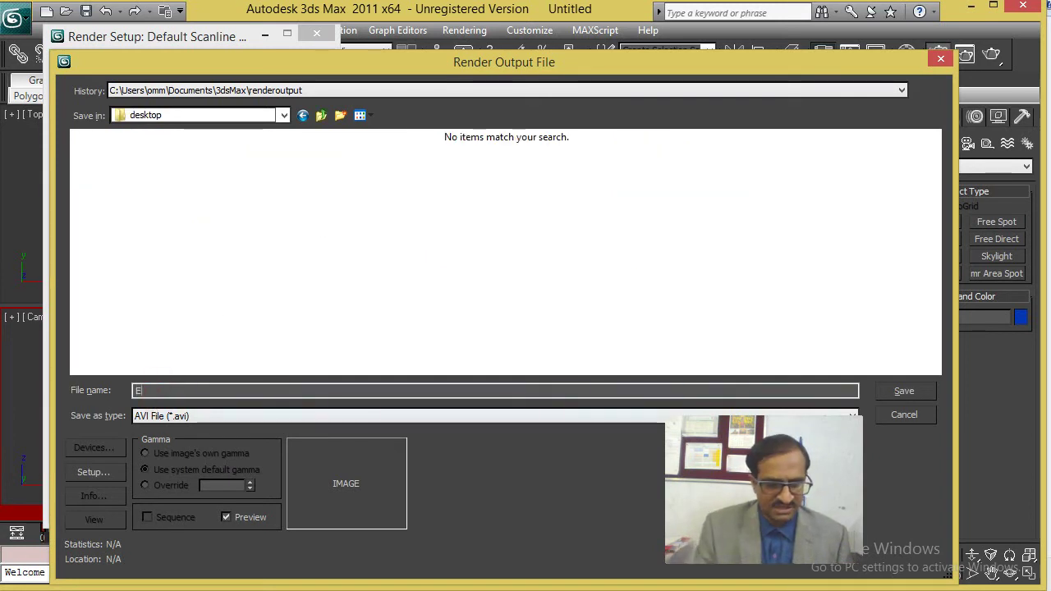
key("BackSpace")
key("BackSpace")
key("BackSpace")
key("BackSpace")
type("earth_")
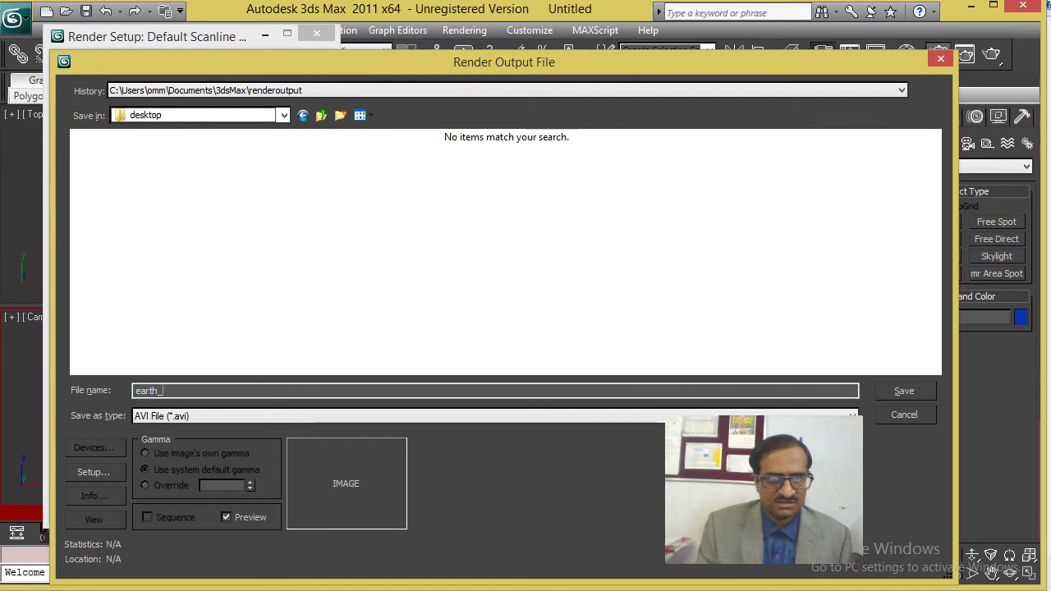
type("text")
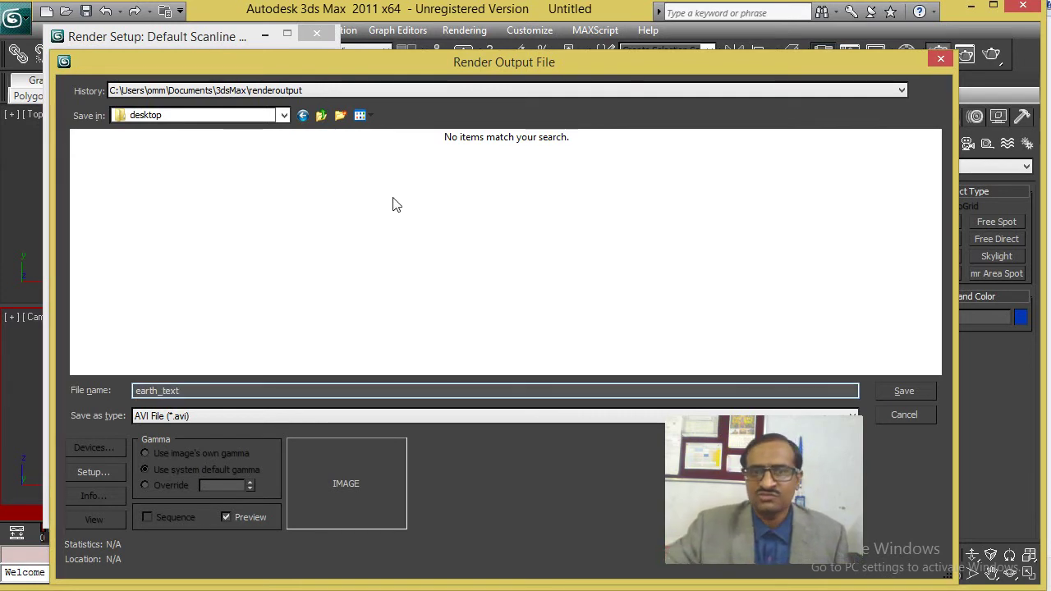
left_click(891, 395)
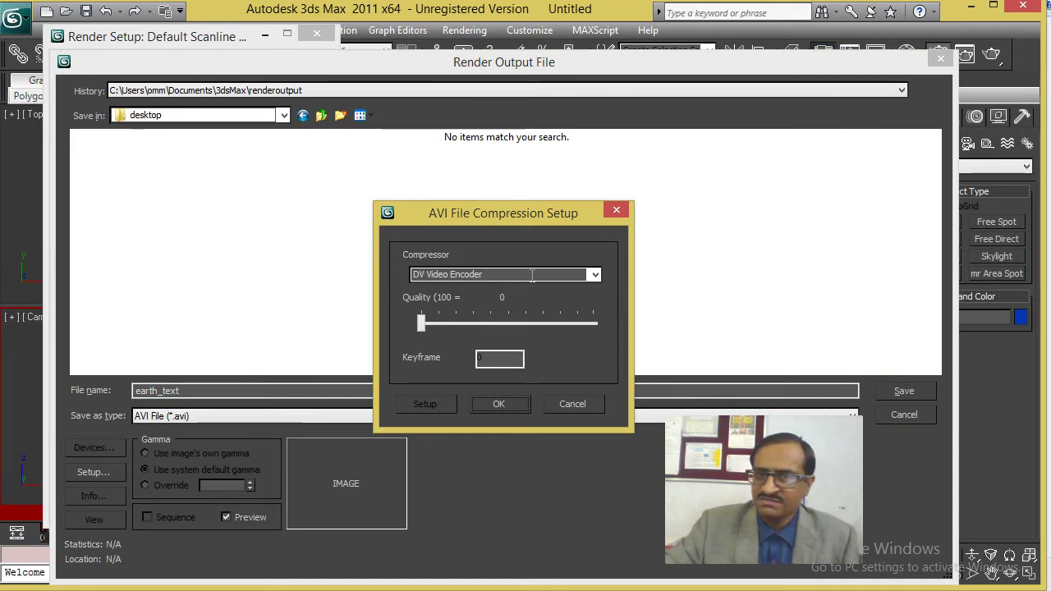
left_click(498, 403)
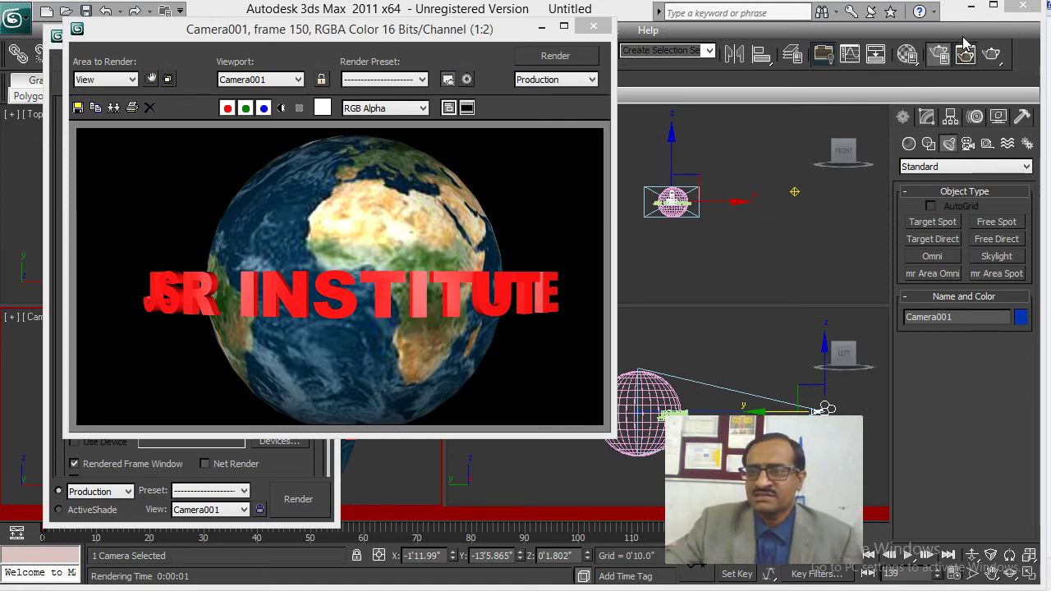
key("alt+Tab")
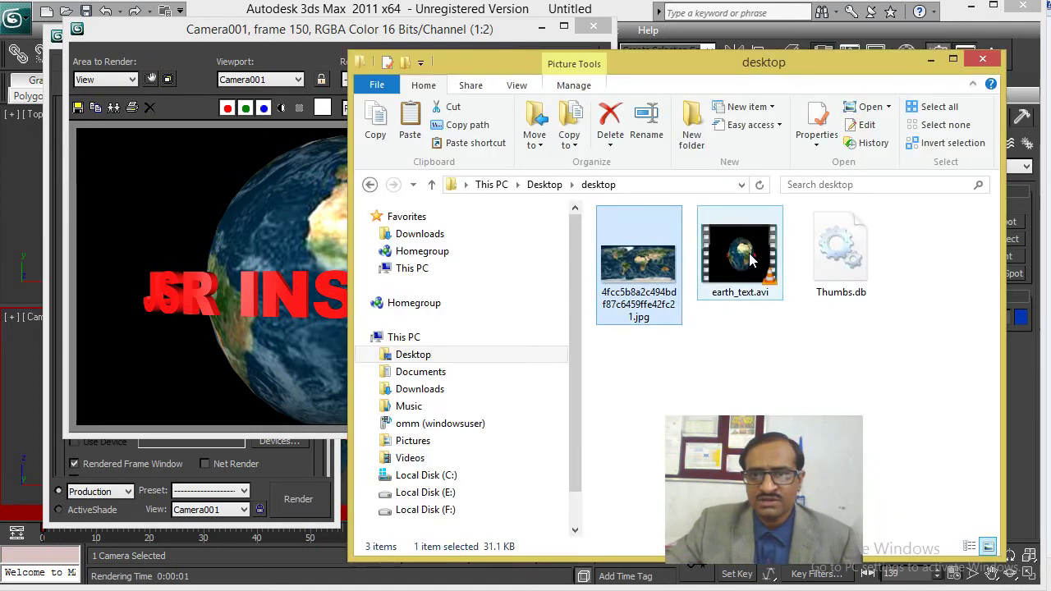
Play earth_text.avi fullscreen in VLC, then exit fullscreen and quit the player.
double_click(750, 259)
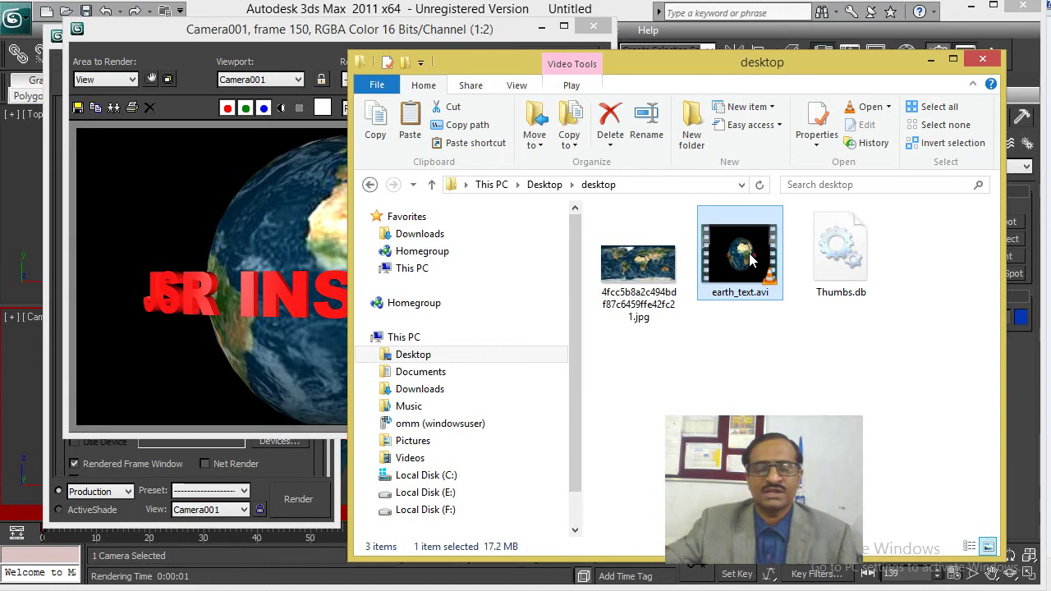
double_click(769, 253)
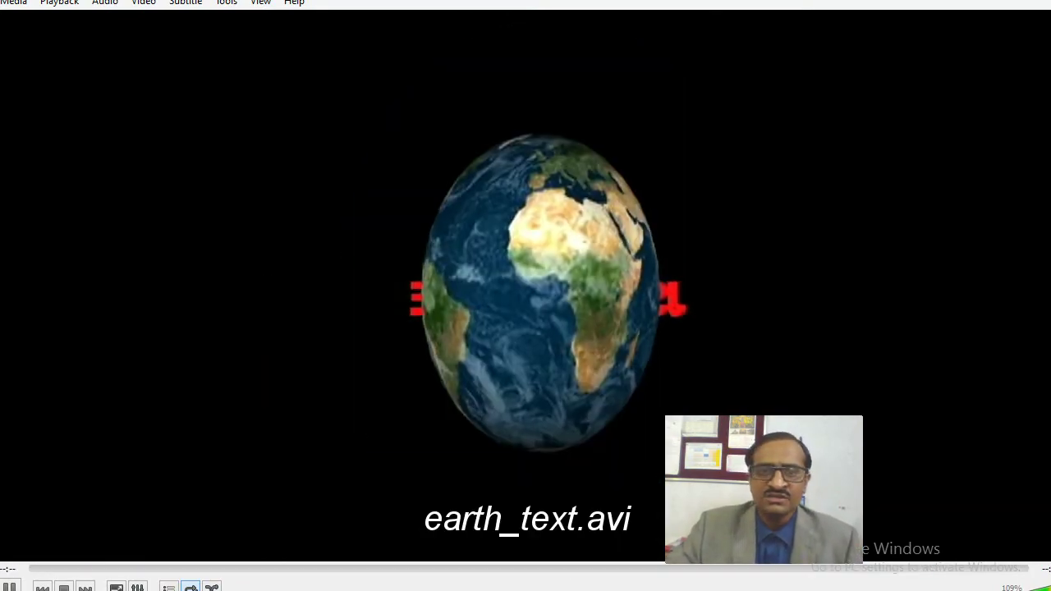
double_click(700, 163)
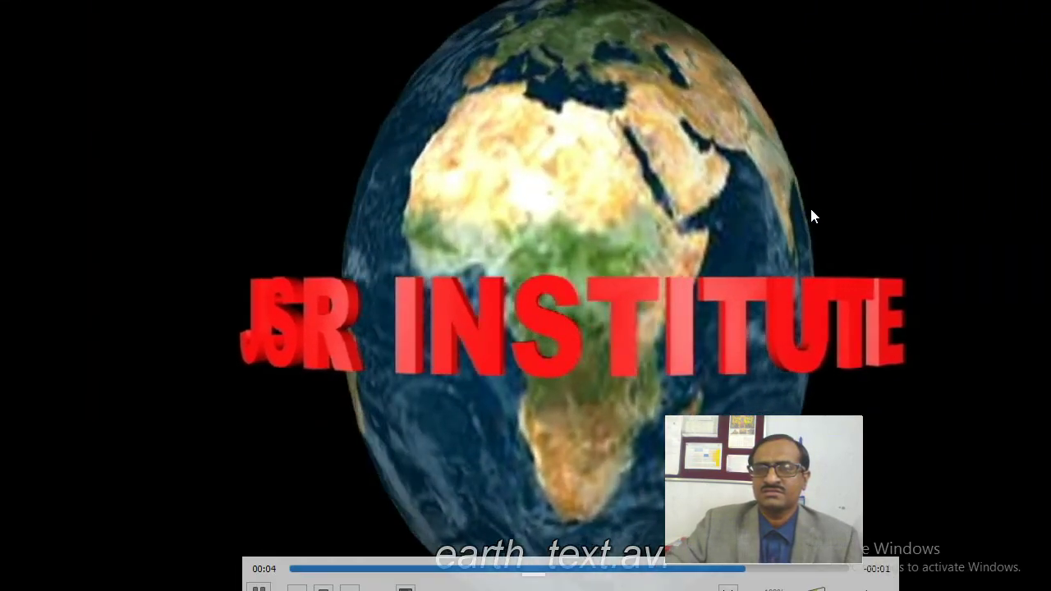
left_click(810, 212)
key("Escape")
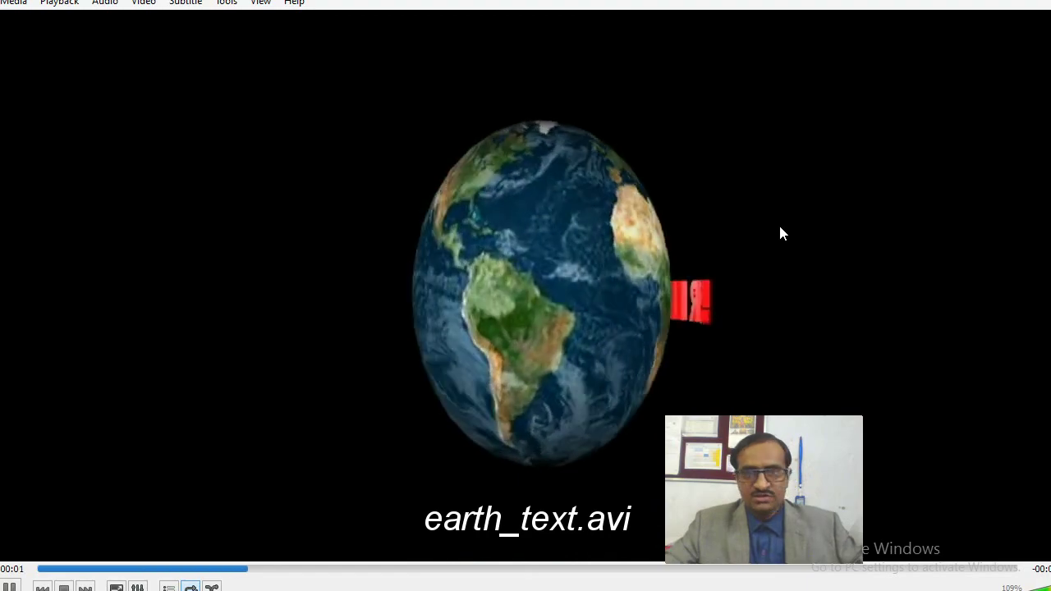
key("ctrl+q")
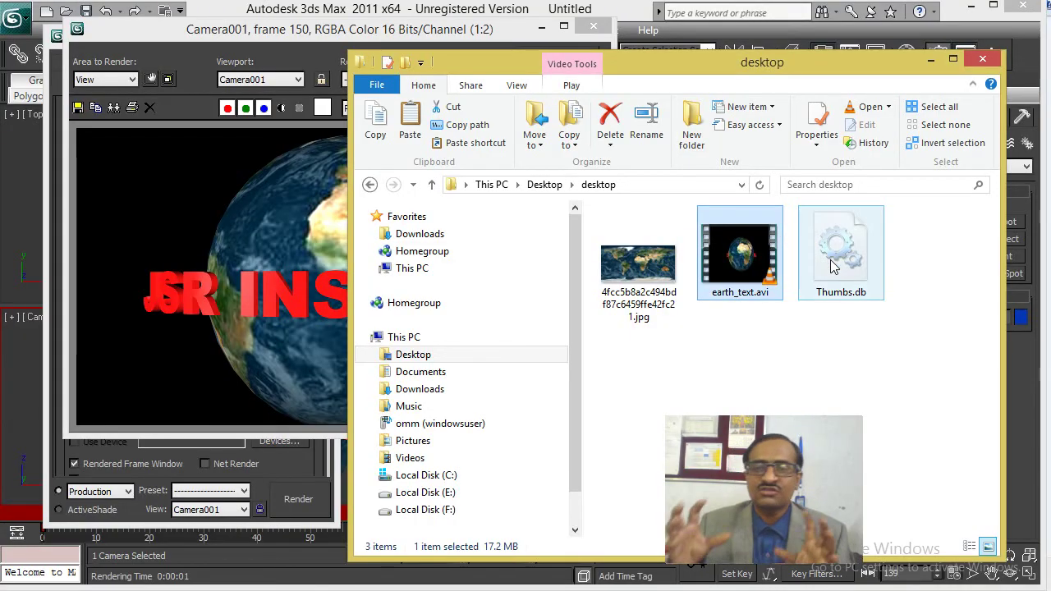